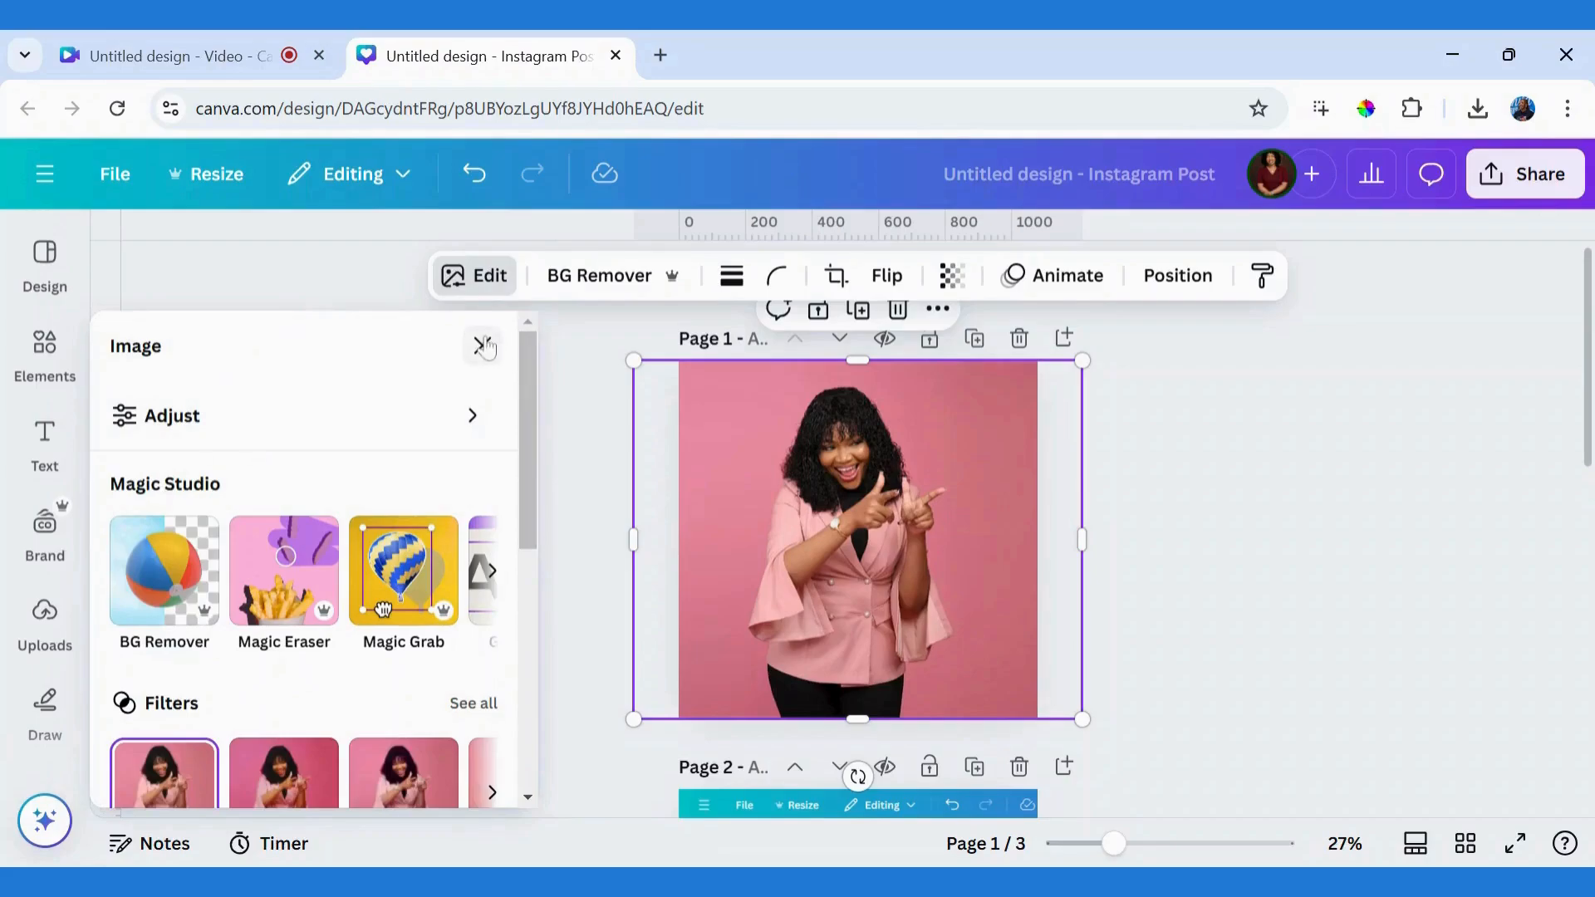
Step: Close the image editing options and deselect the photo on page 1
left_click(483, 347)
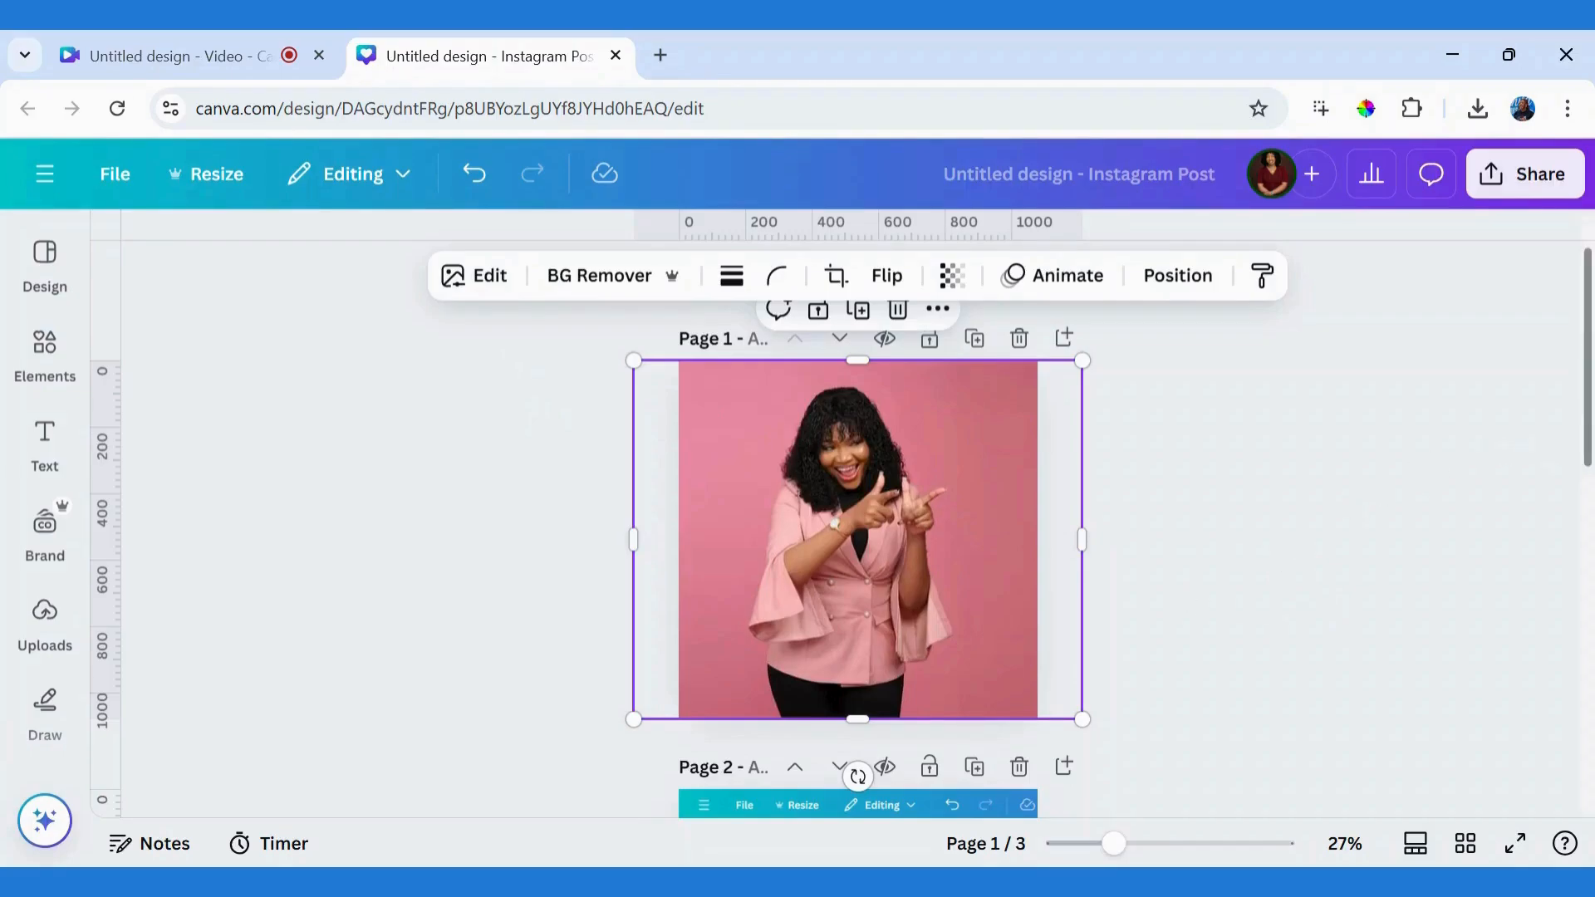
mouse_move(1589, 449)
left_mouse_down()
mouse_move(1589, 764)
mouse_move(1590, 445)
left_mouse_up()
left_click(1289, 581)
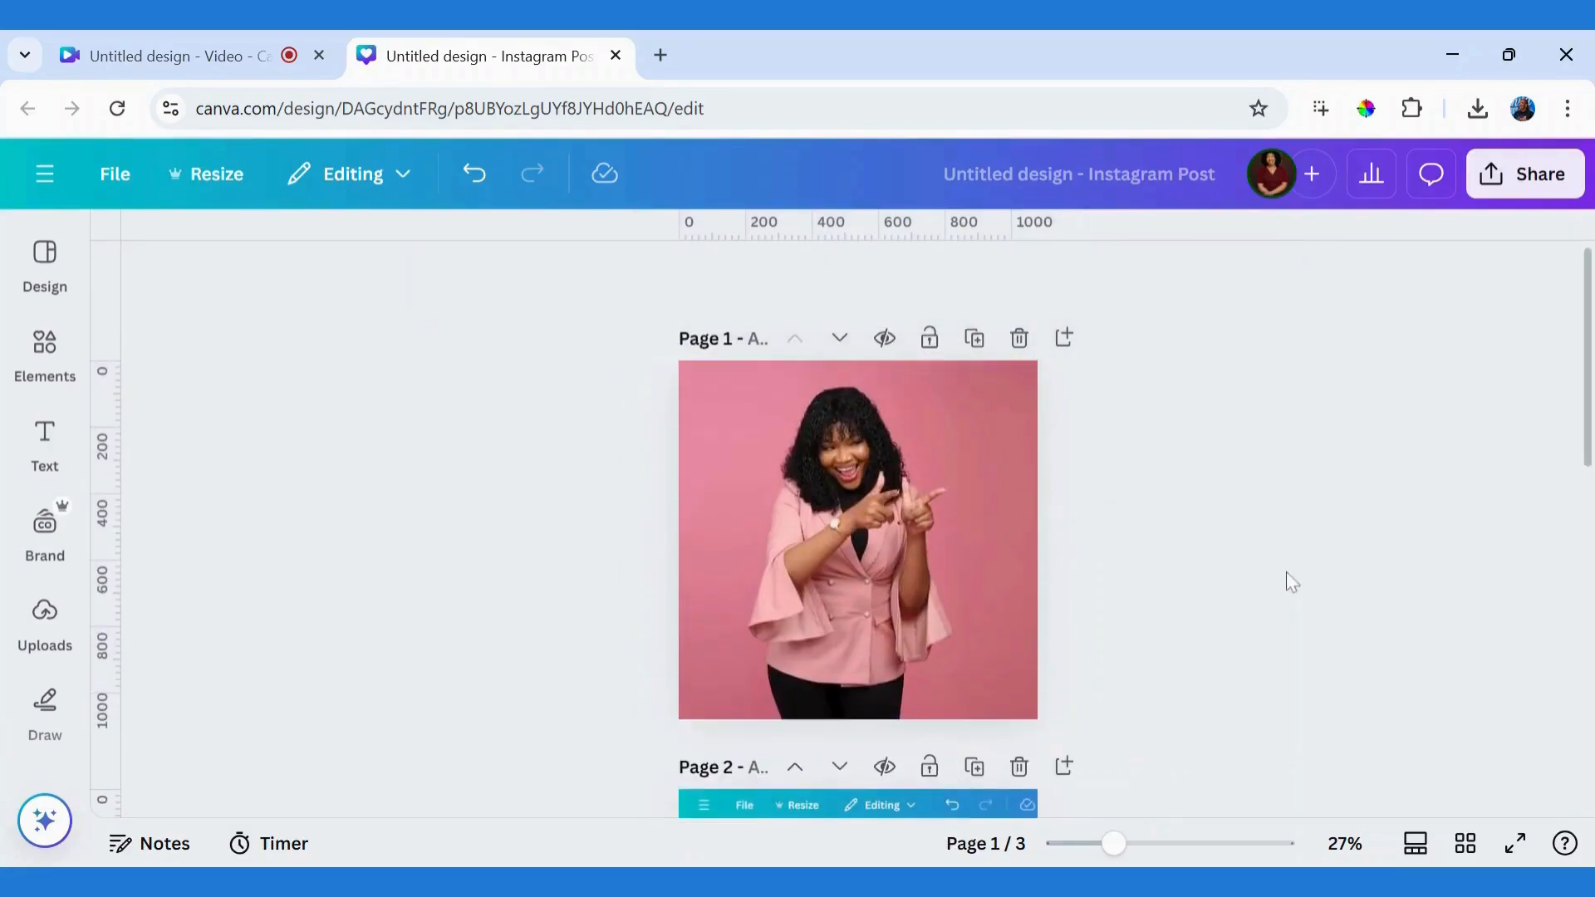
Step: Select the page 1 photo, search the Canva apps for Lighting Studio and open that app
left_click(888, 500)
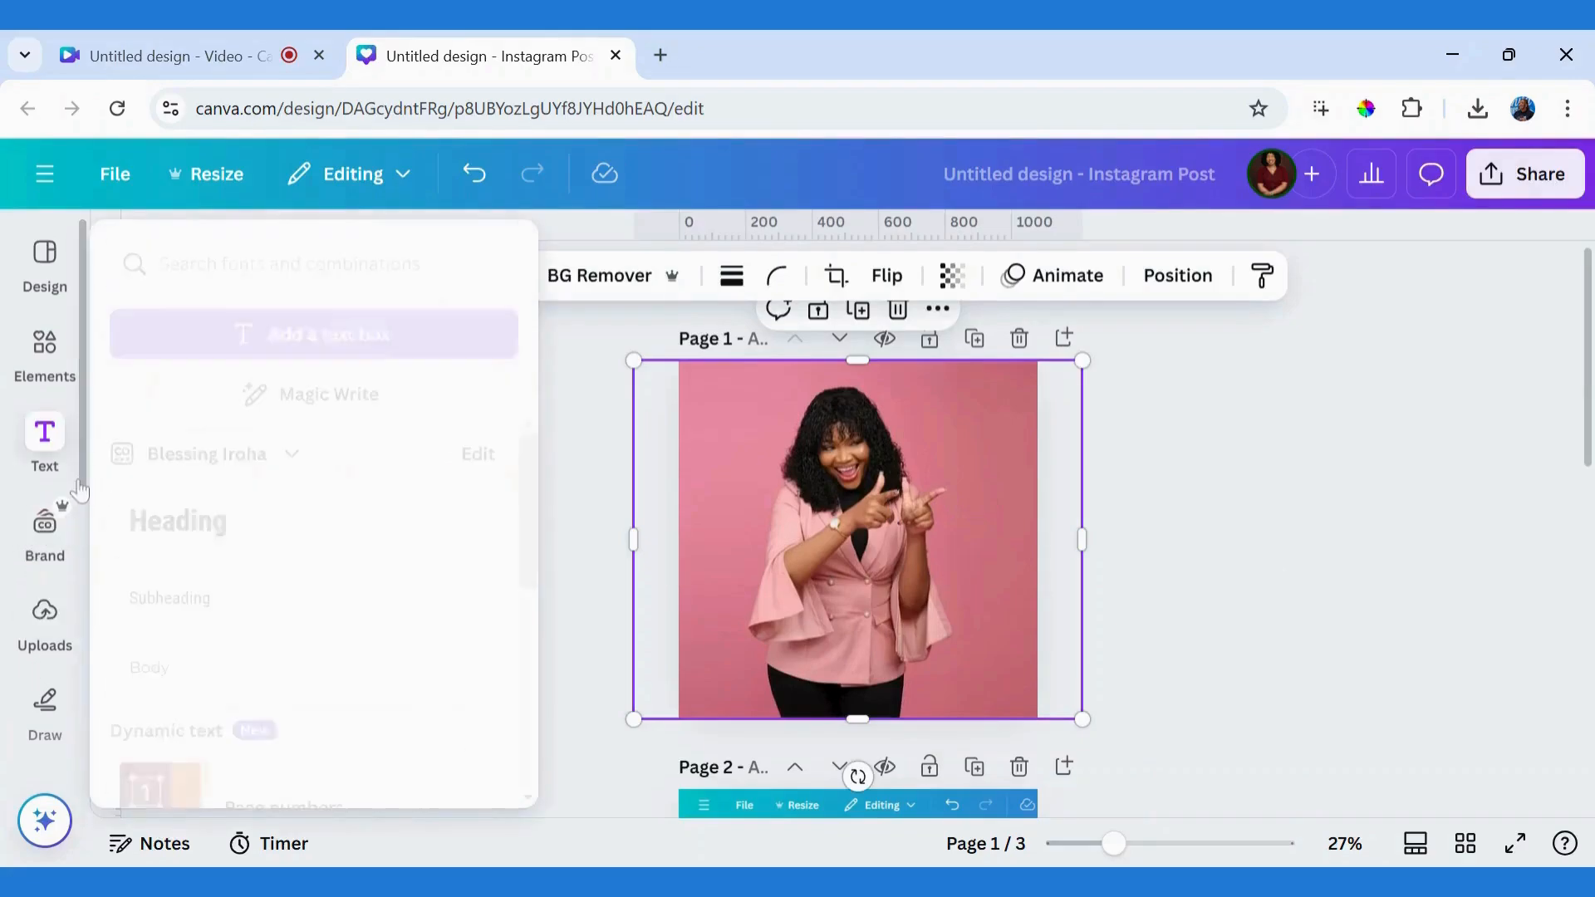
scroll(50, 548, "down", 4)
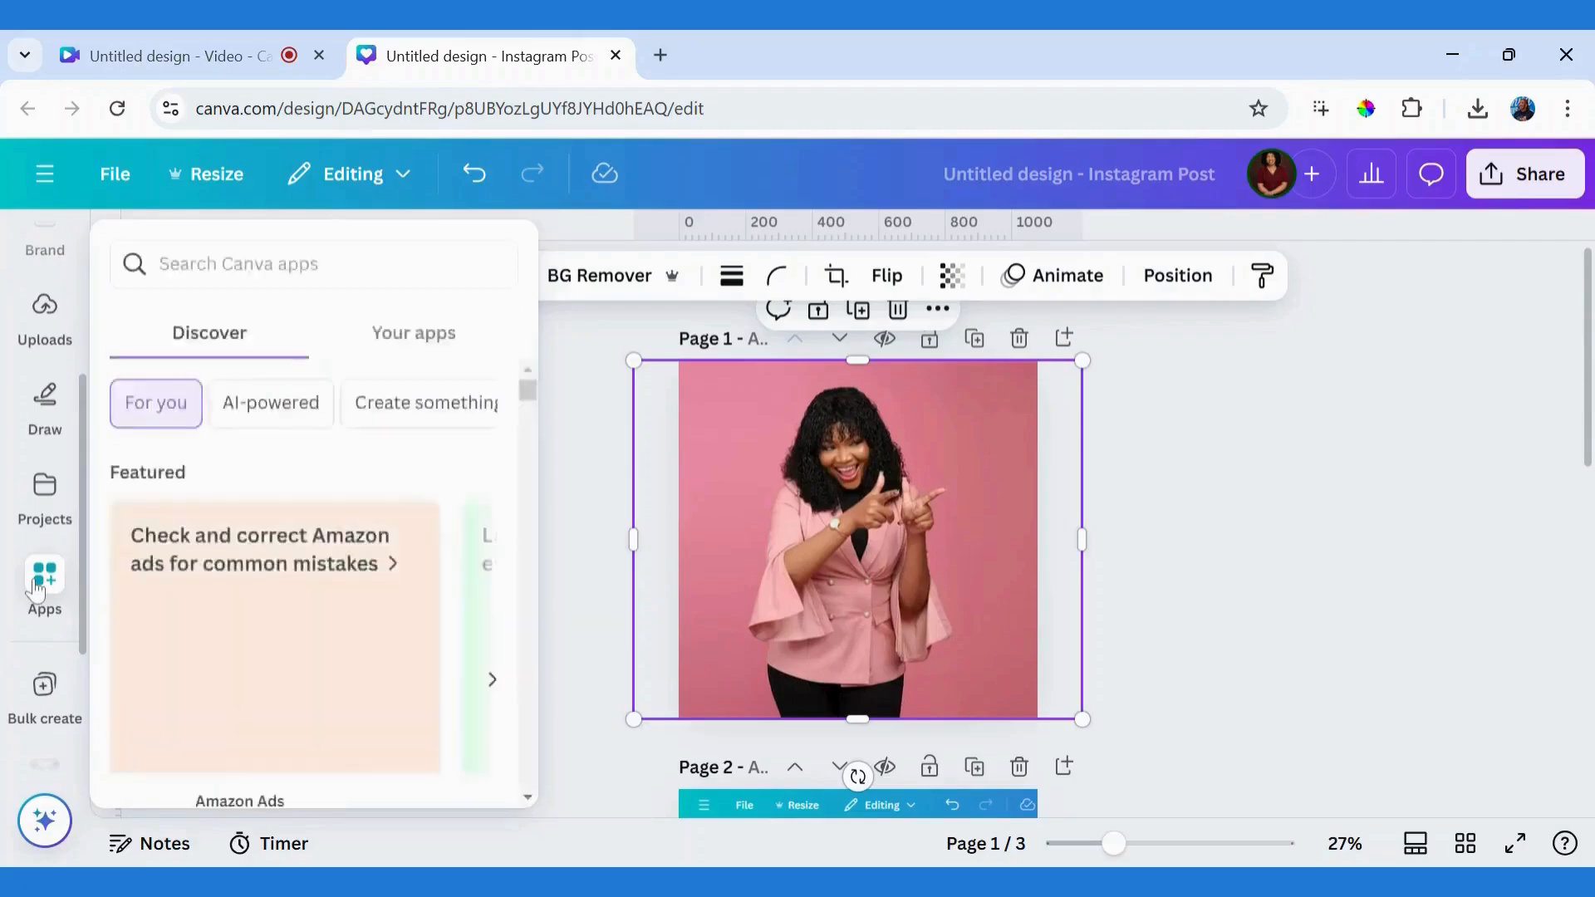
left_click(35, 590)
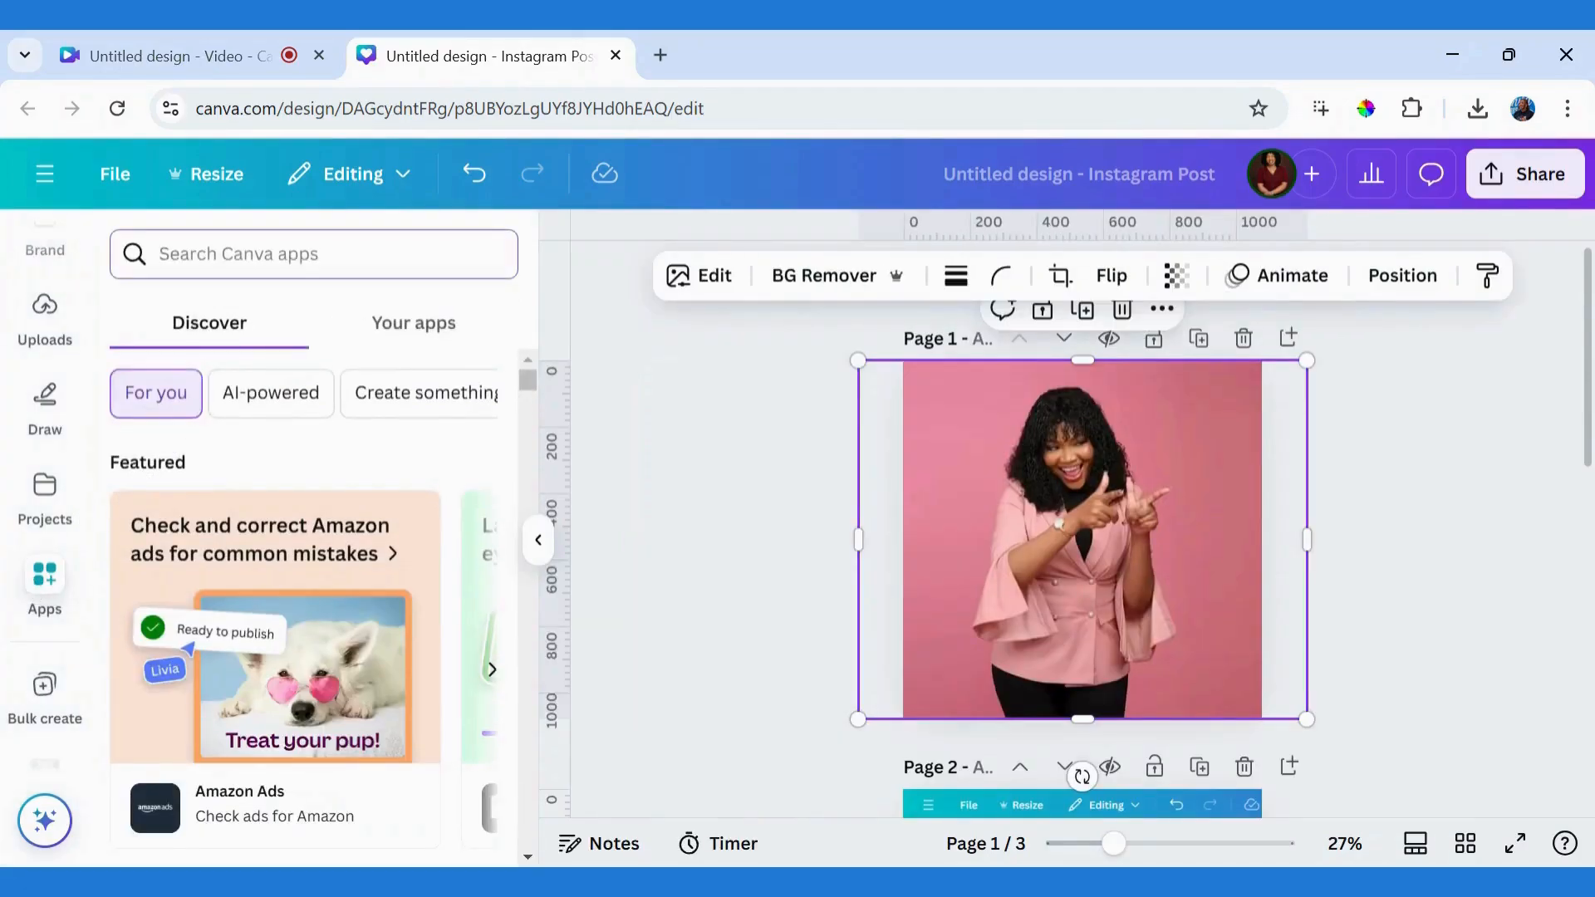
type("ligh")
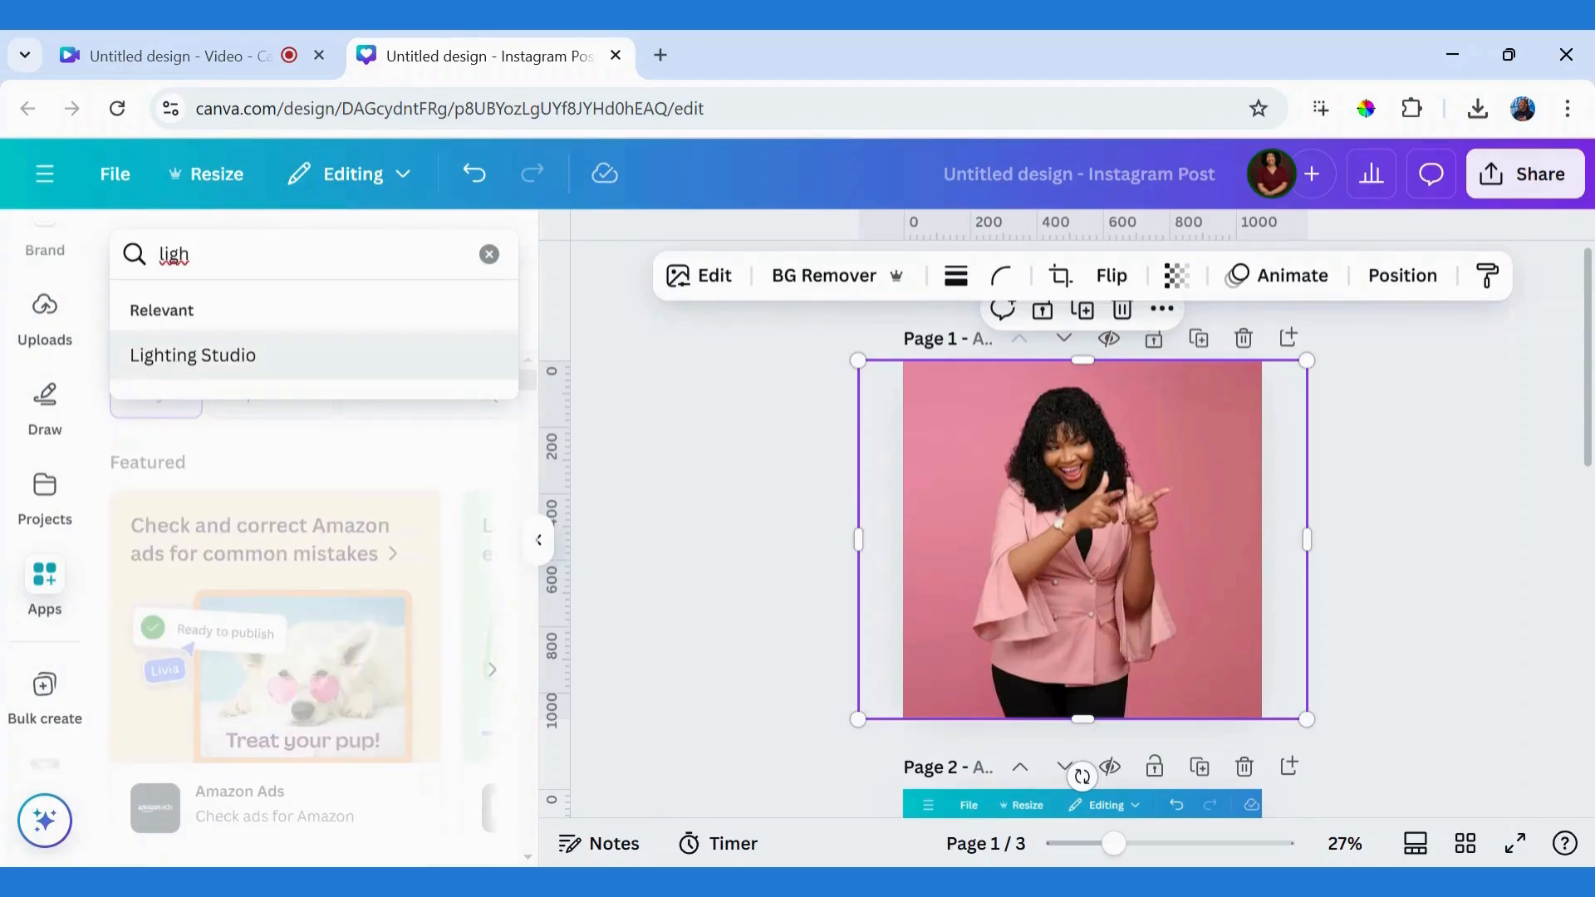
left_click(171, 356)
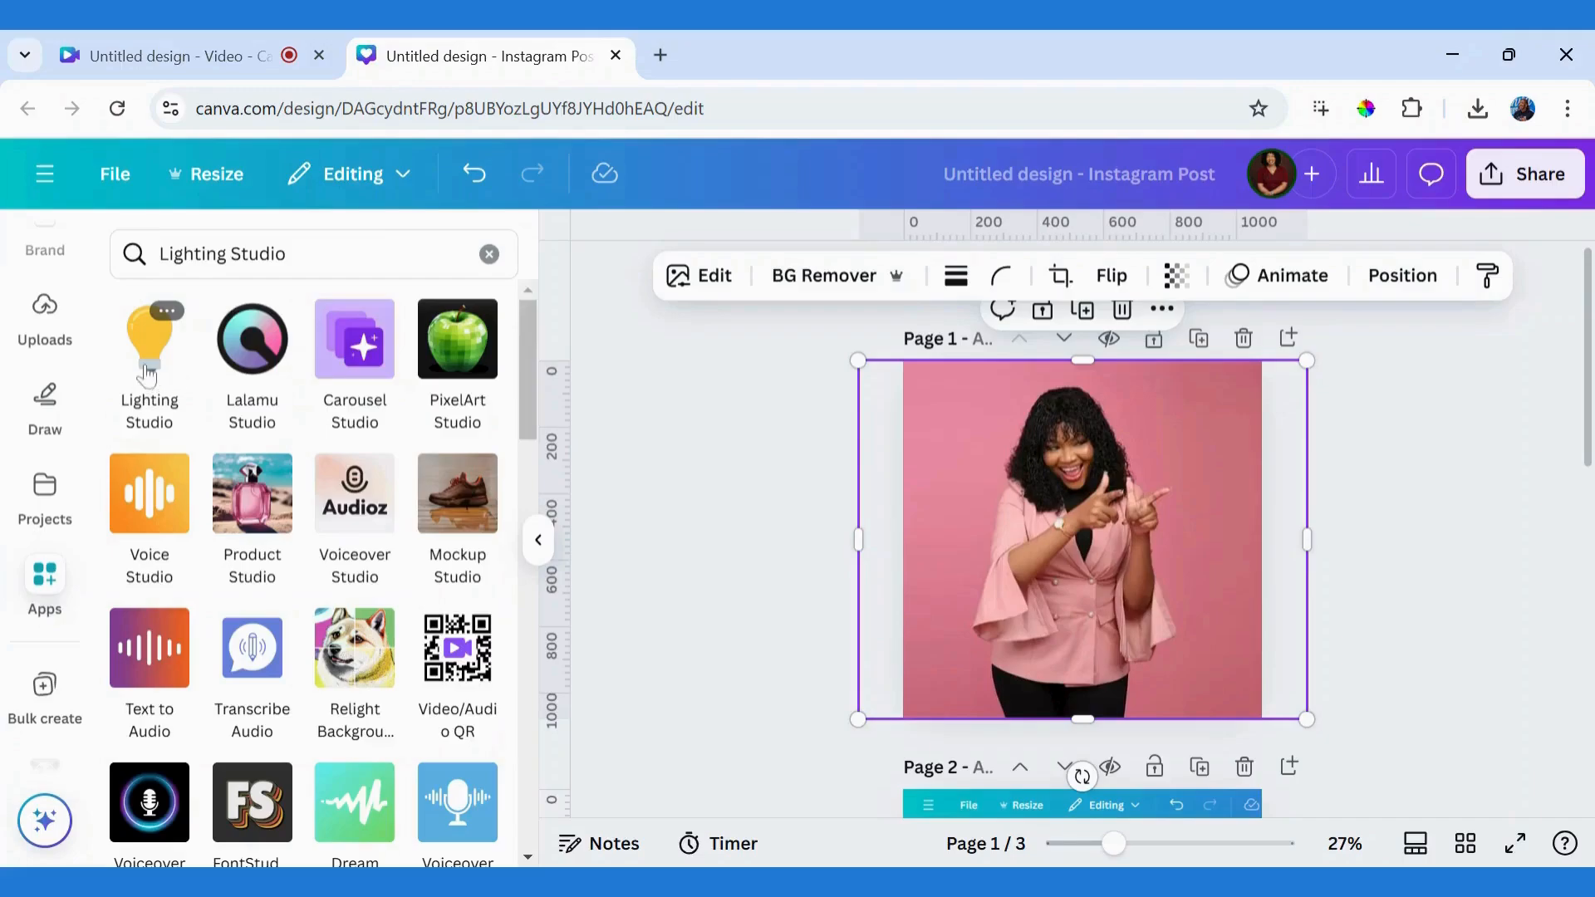
left_click(146, 372)
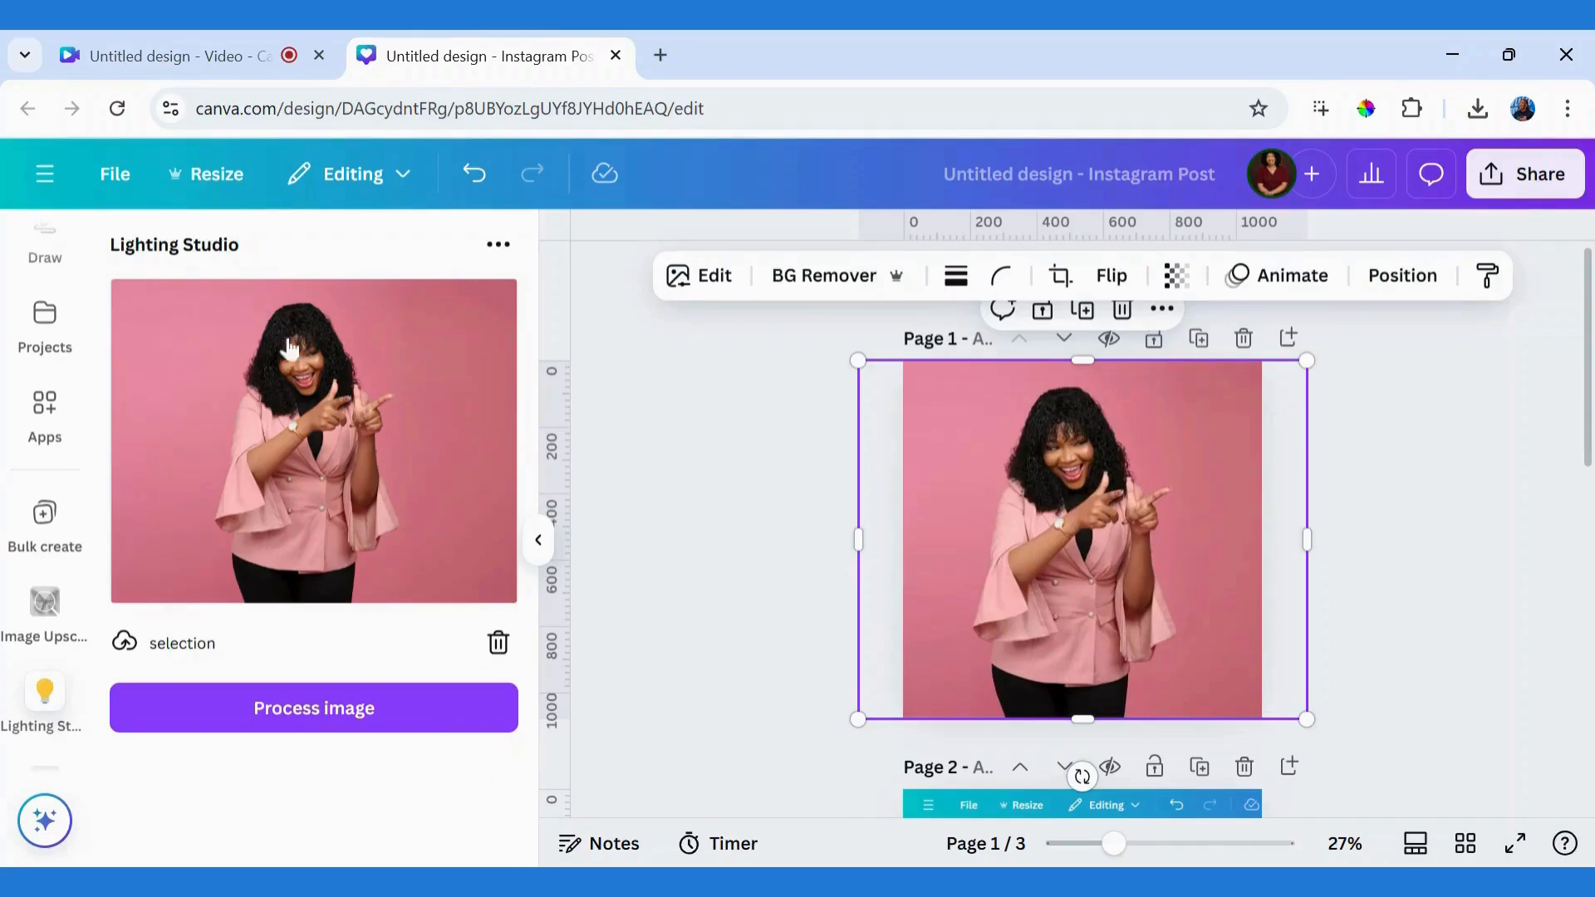
Step: Reselect the page 1 photo and process it in Lighting Studio
left_click(786, 517)
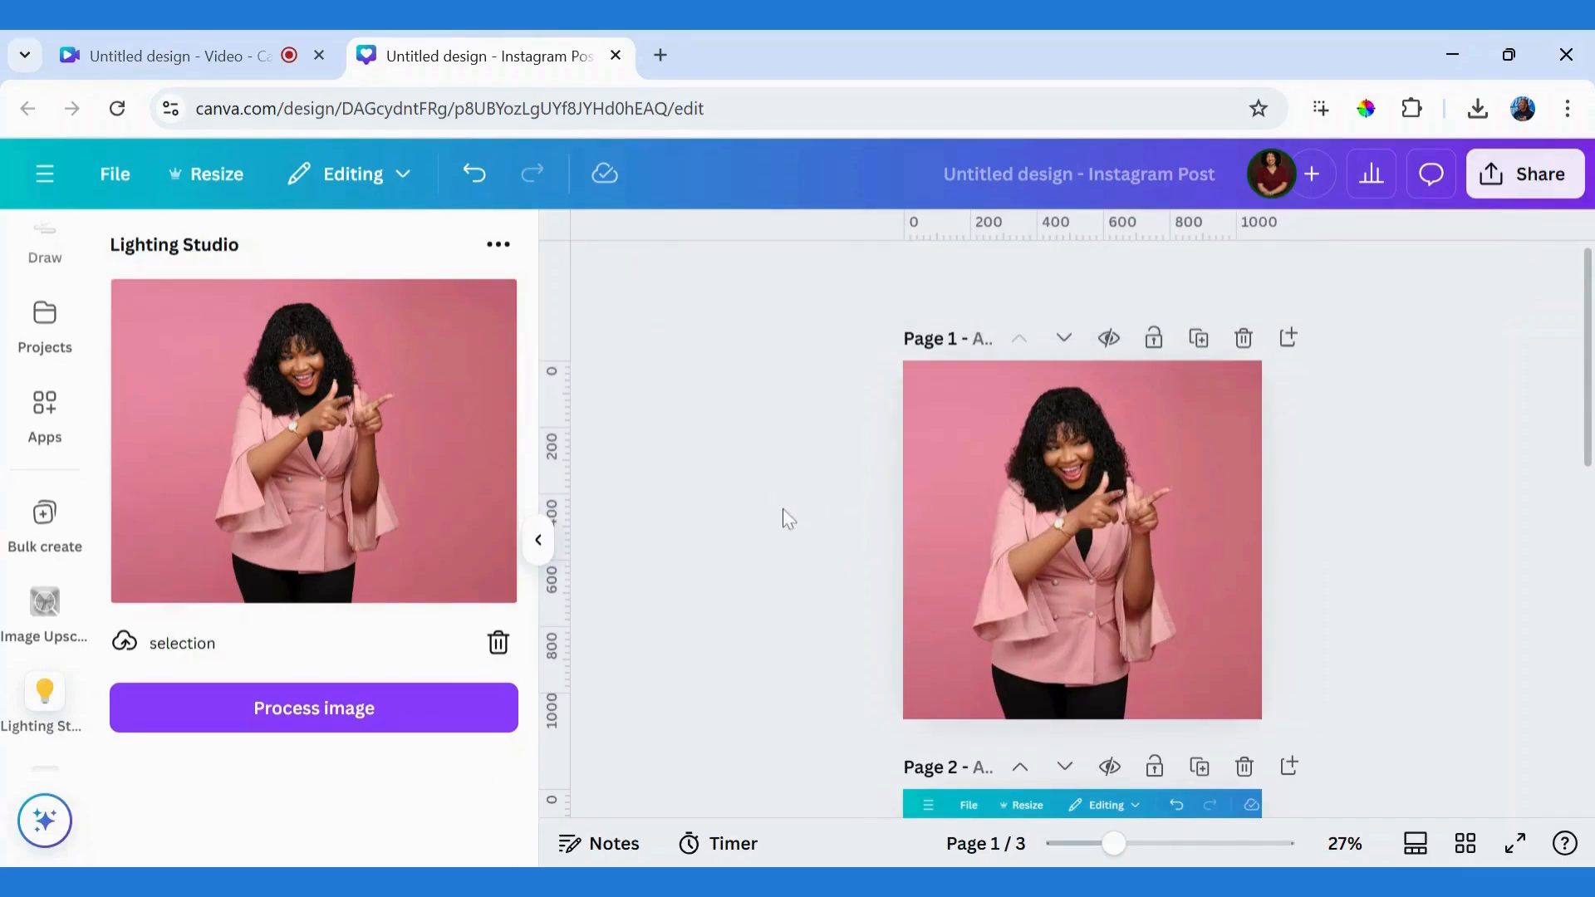
left_click(964, 562)
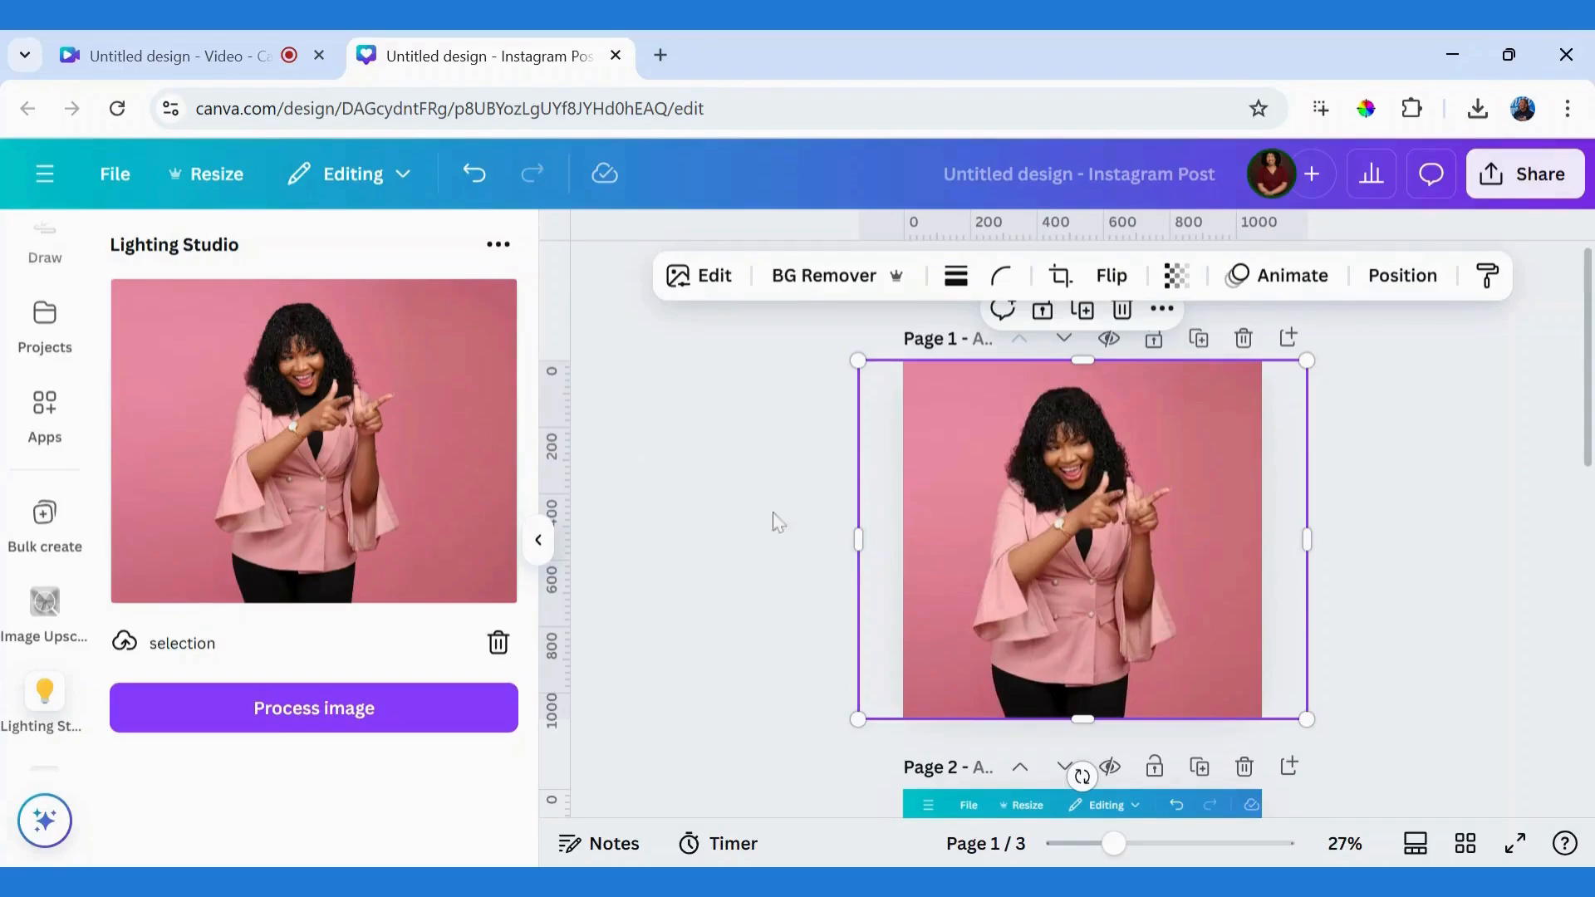
left_click(314, 711)
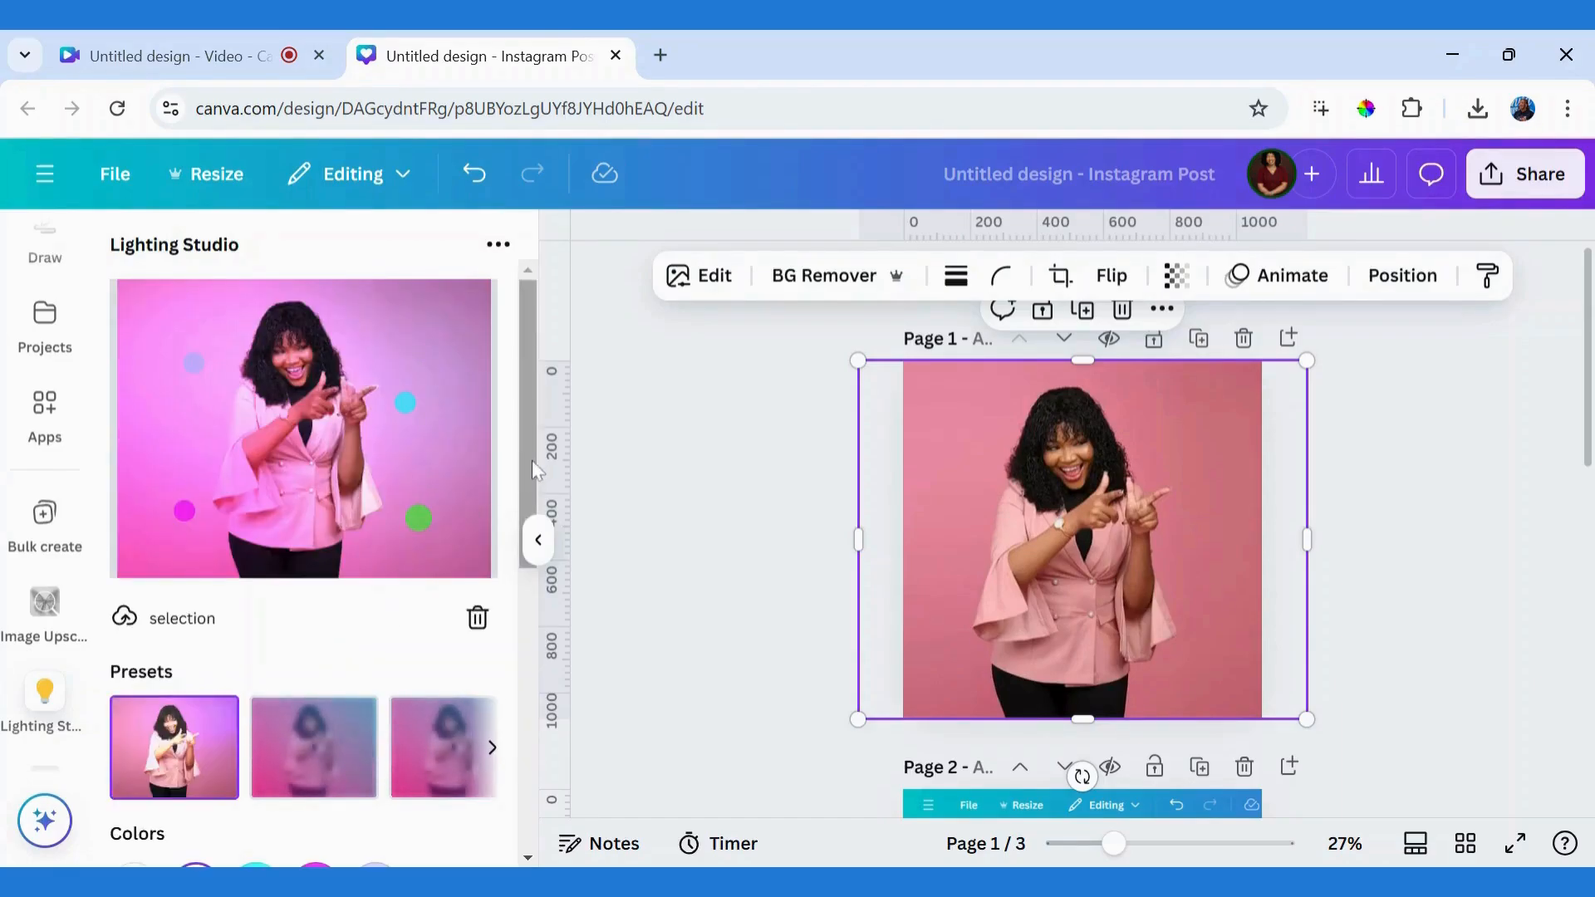
Step: Examine the Lighting Studio presets generated for the photo, through to the end of the row and back
left_click_drag(528, 462, 523, 573)
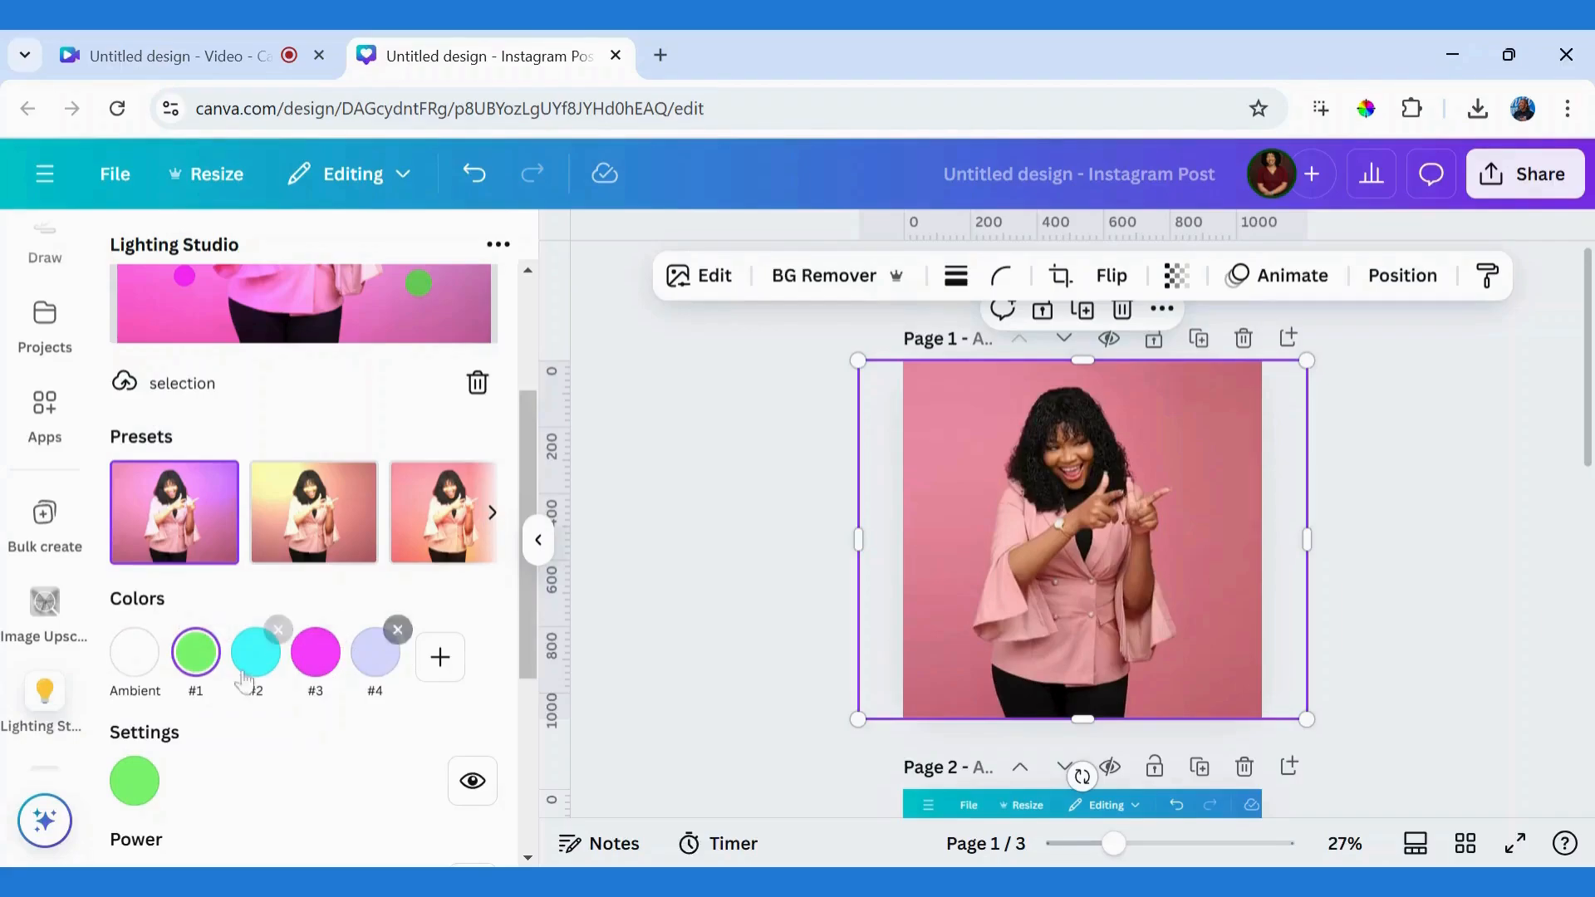
left_click(492, 515)
left_click(493, 515)
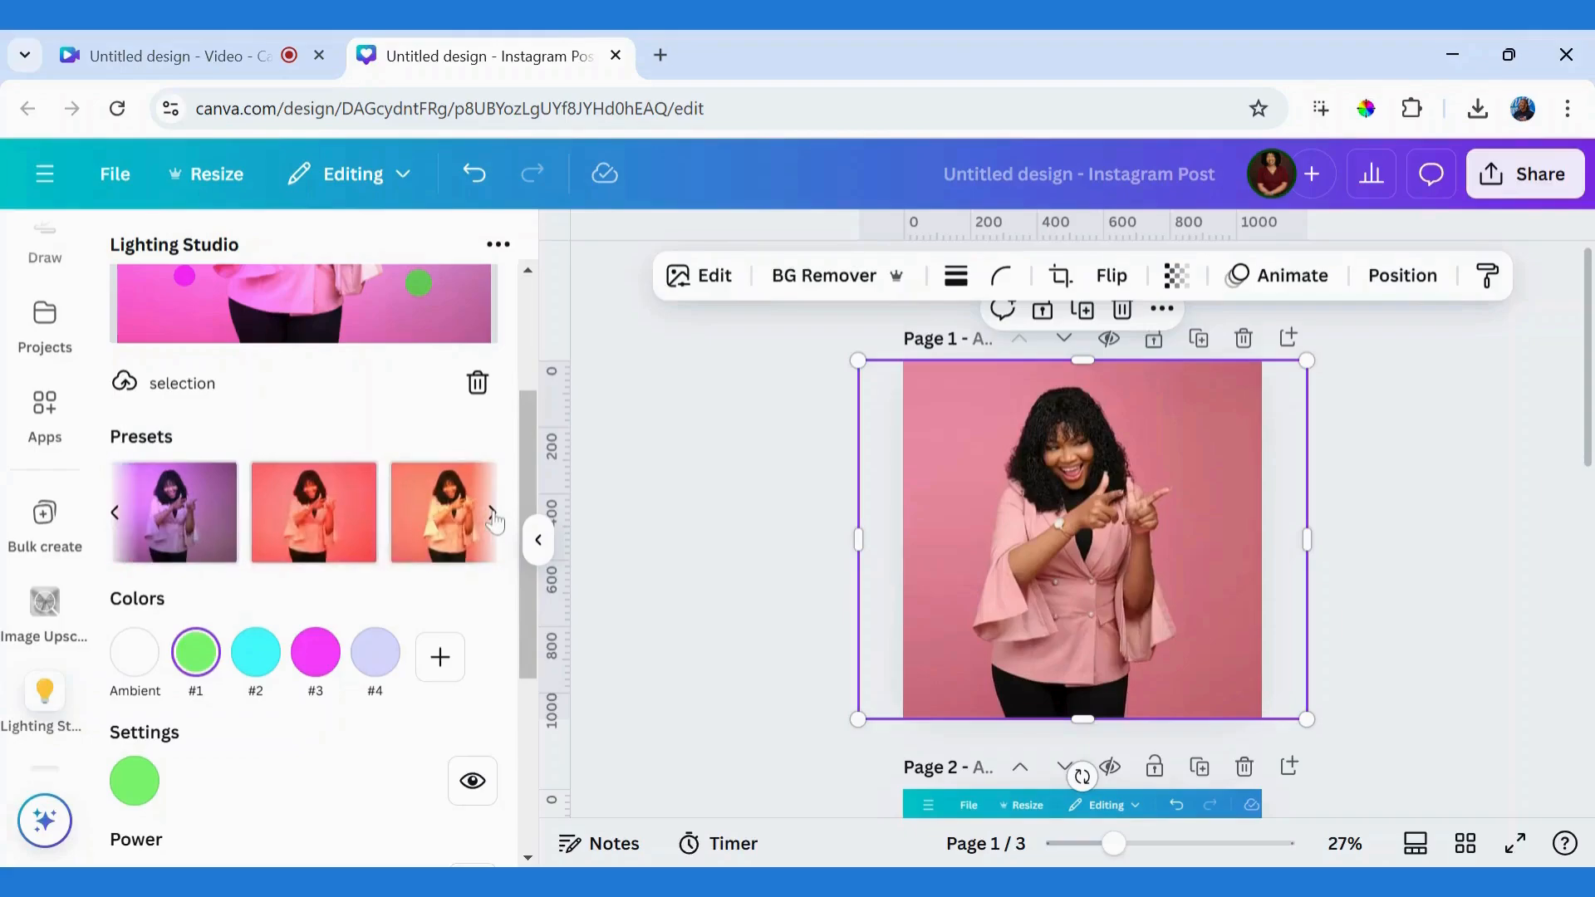
left_click(492, 515)
left_click(493, 515)
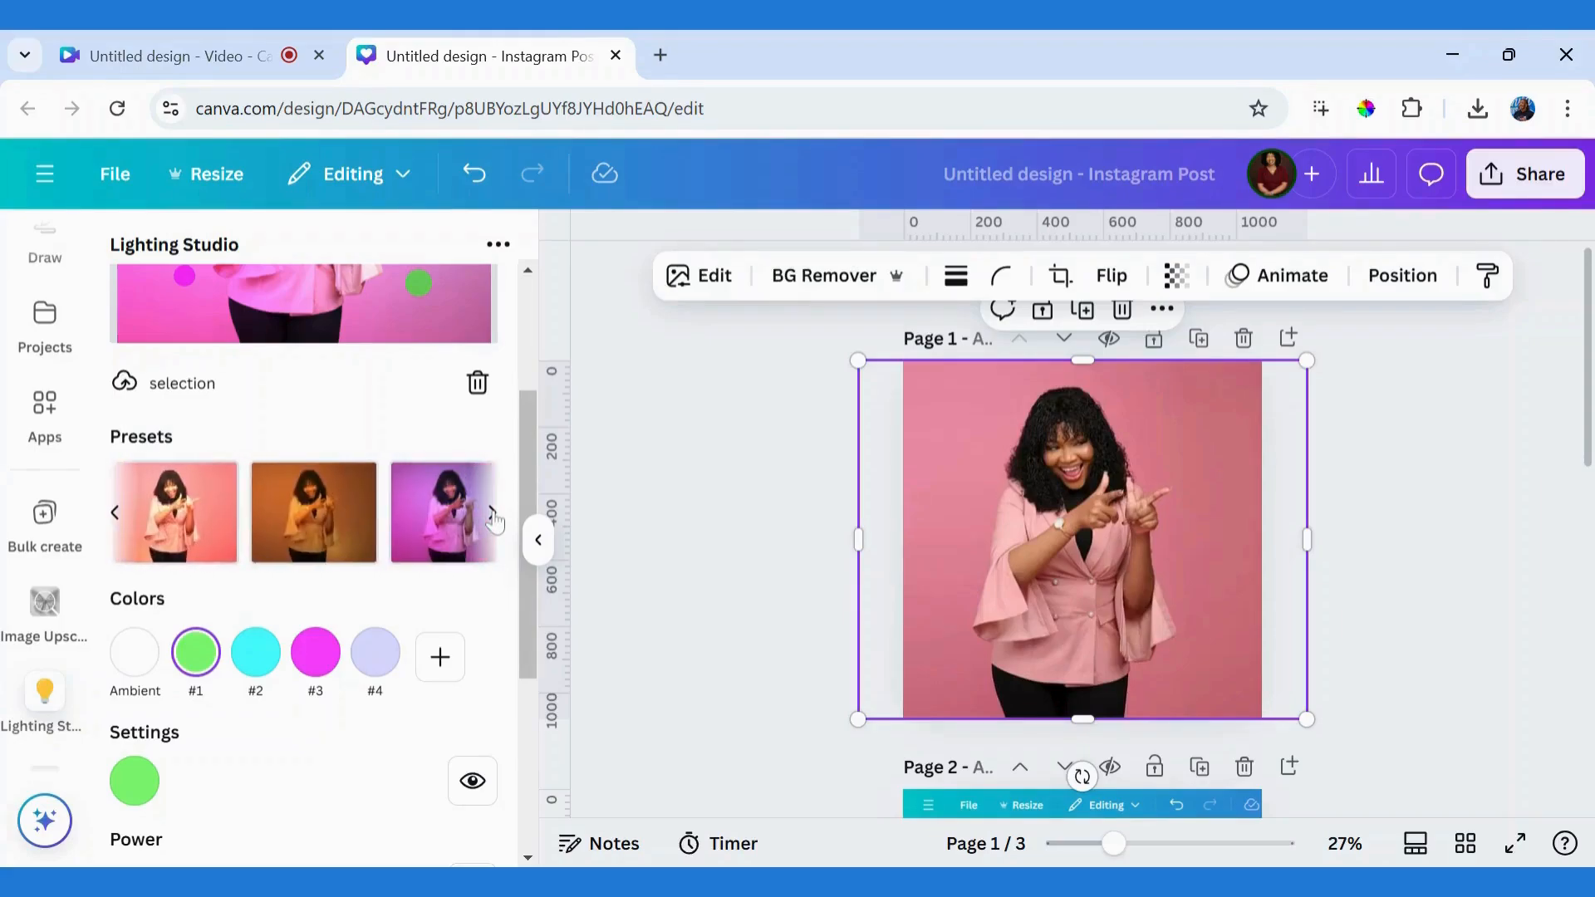
left_click(493, 515)
left_click(492, 515)
left_click(492, 515)
left_click(492, 515)
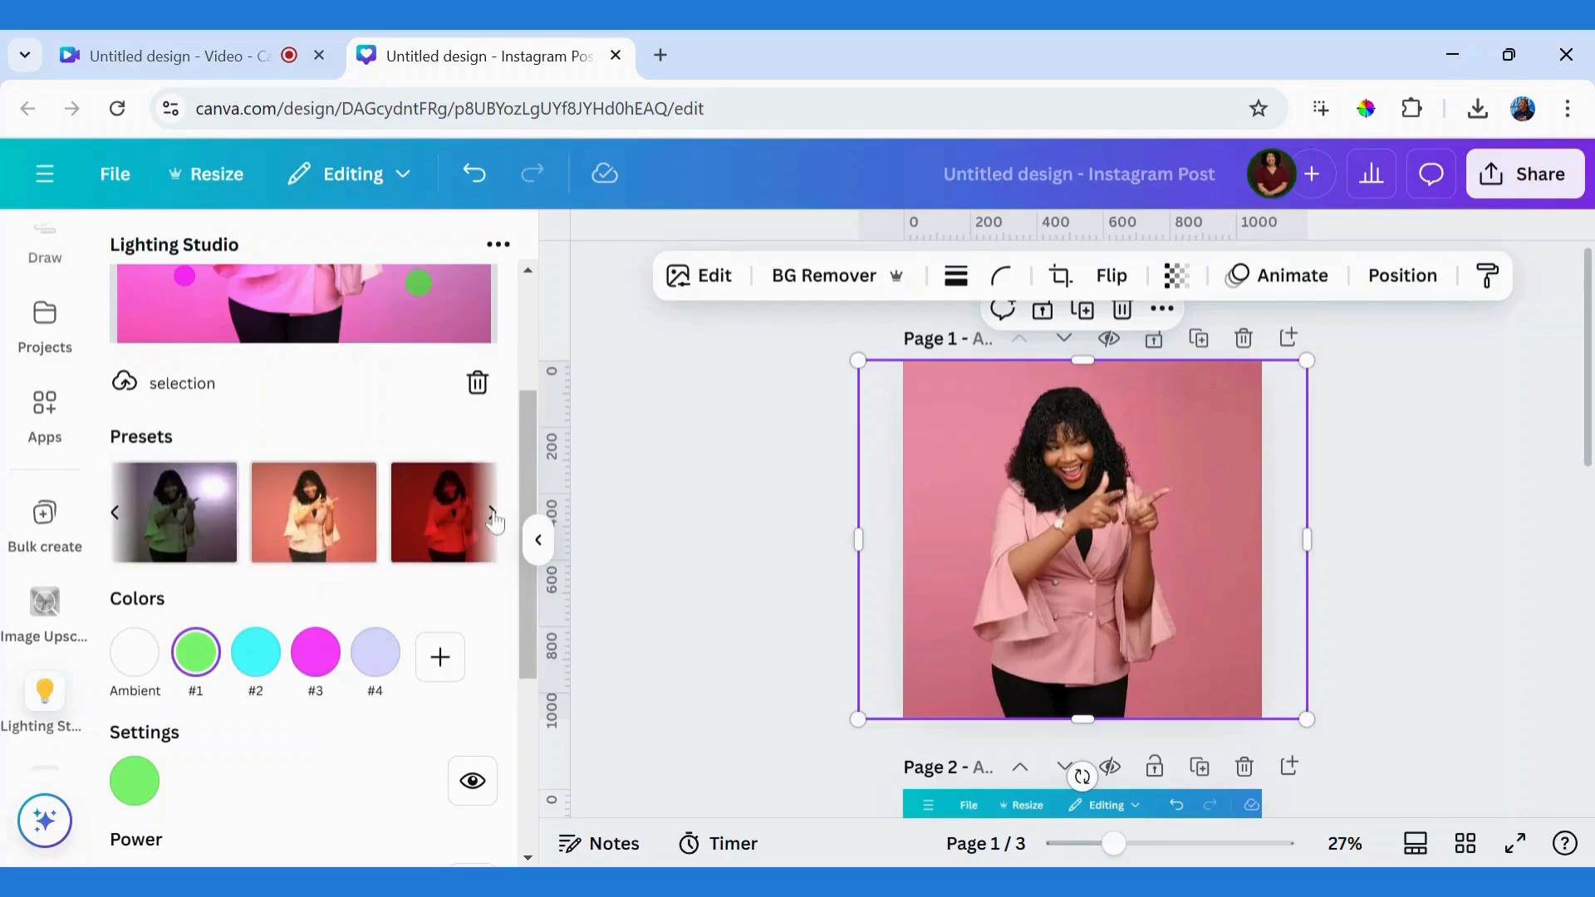
left_click(493, 515)
left_click(493, 515)
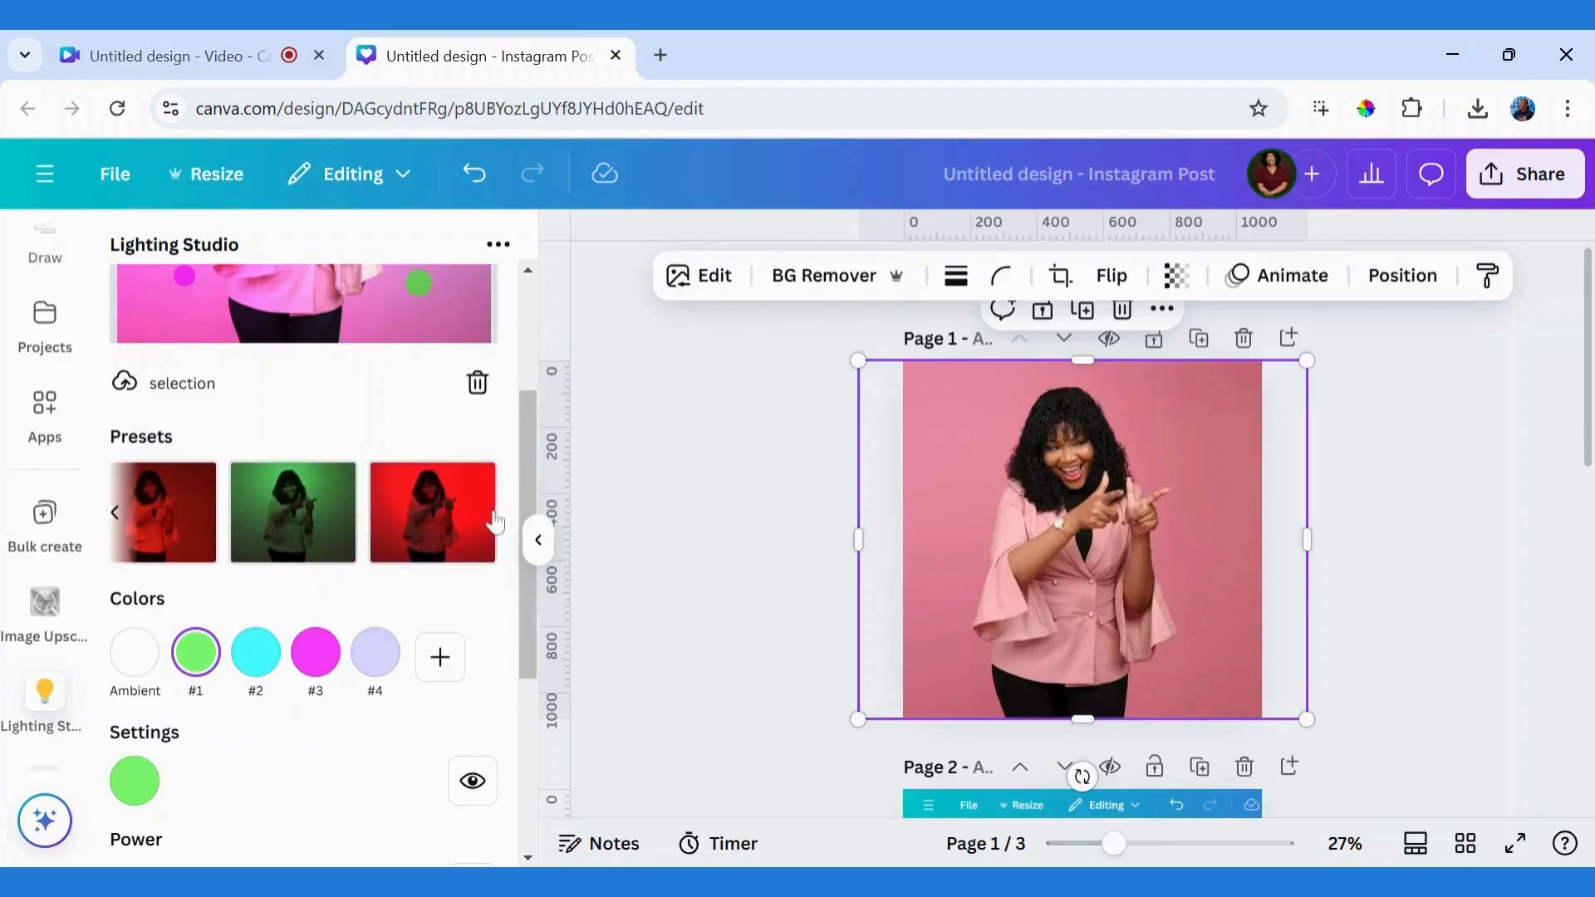
left_click(116, 514)
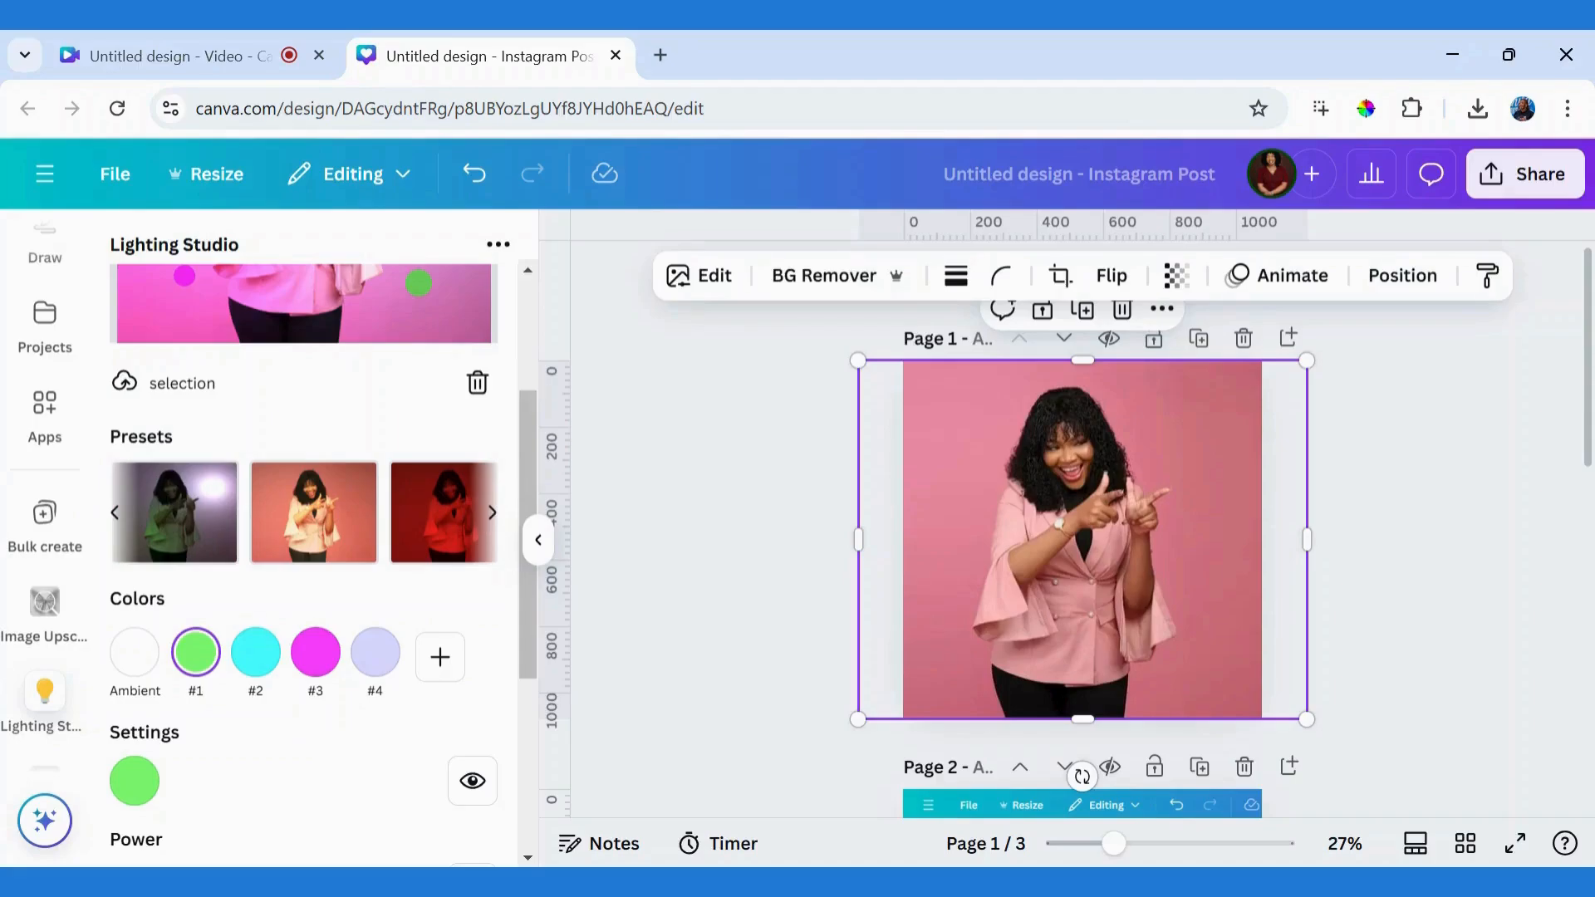
left_click(118, 515)
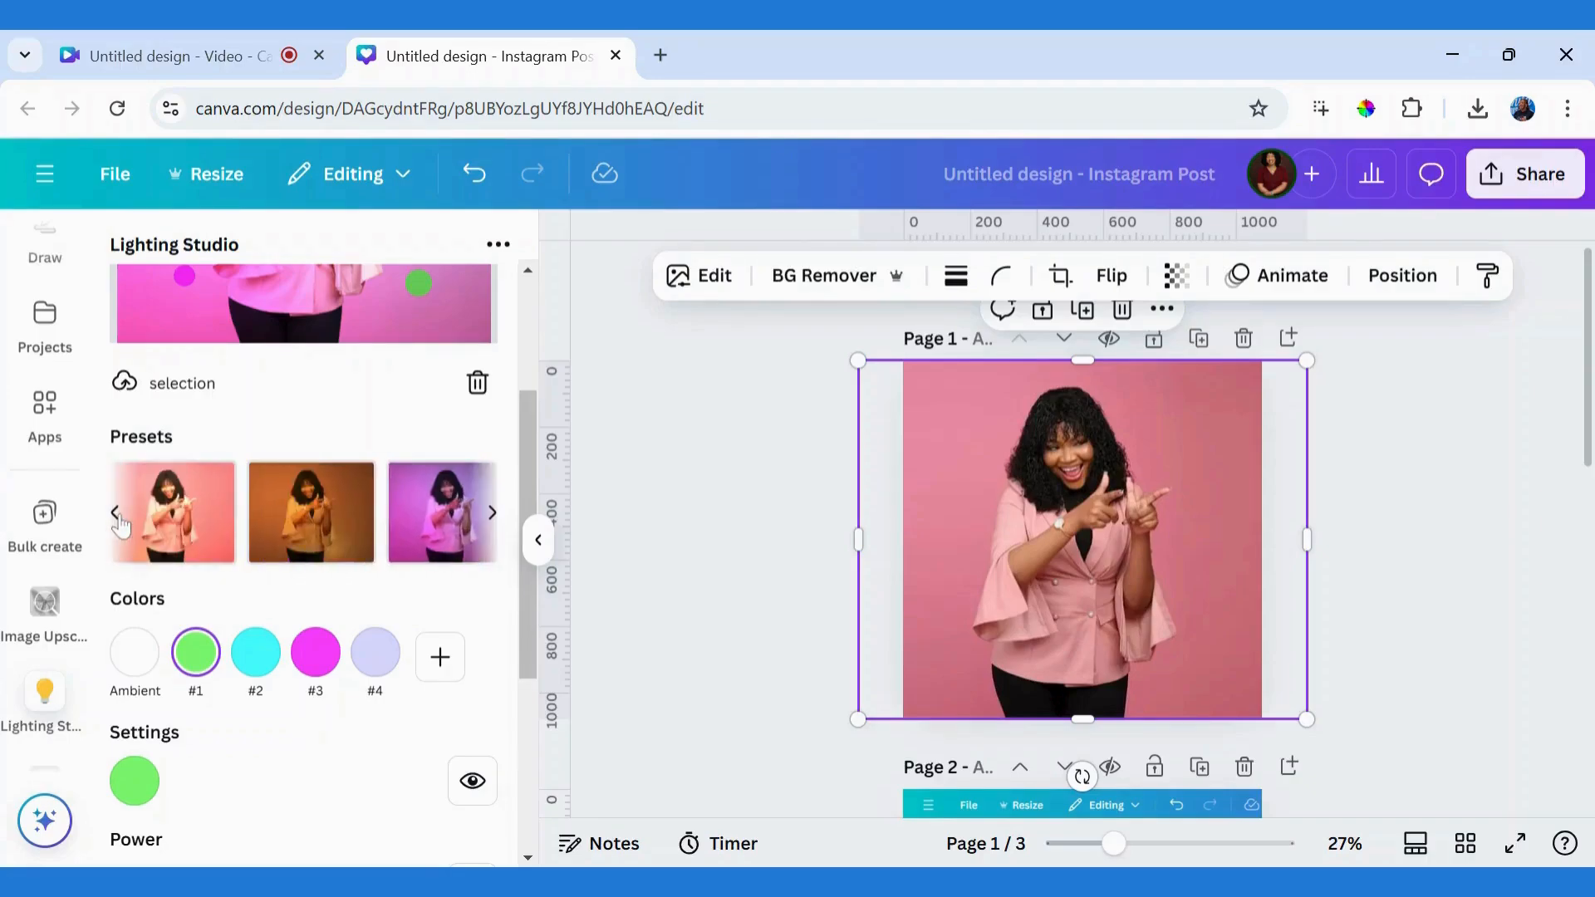
left_click(117, 515)
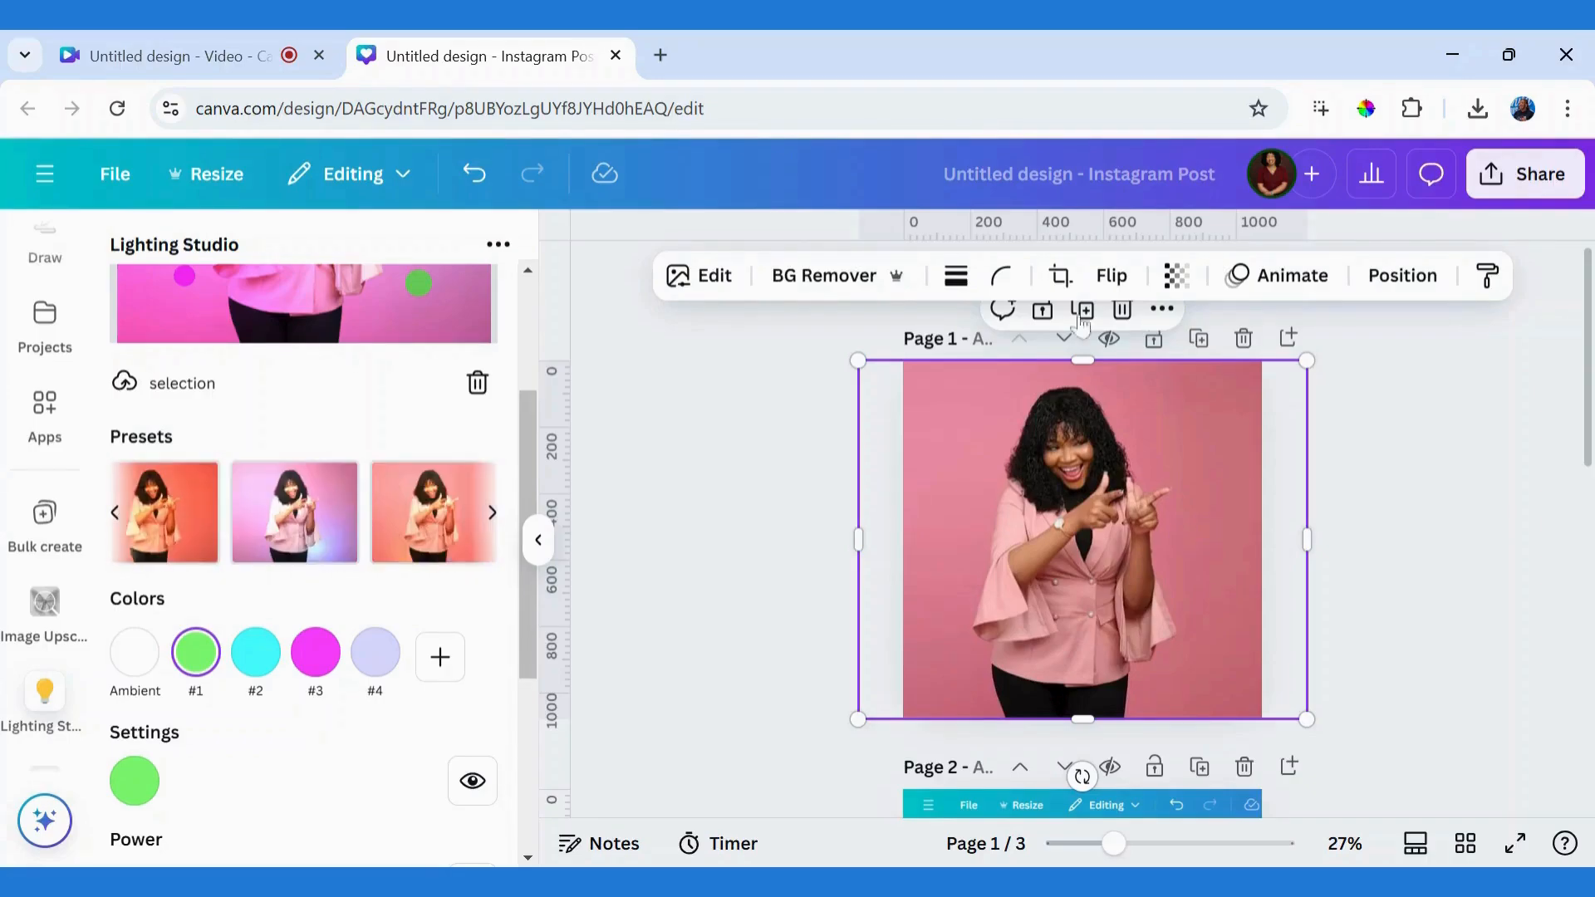
Step: Add a blank page after page 1 and insert the photo there with the purple lighting preset that has two light colors
left_click(1290, 339)
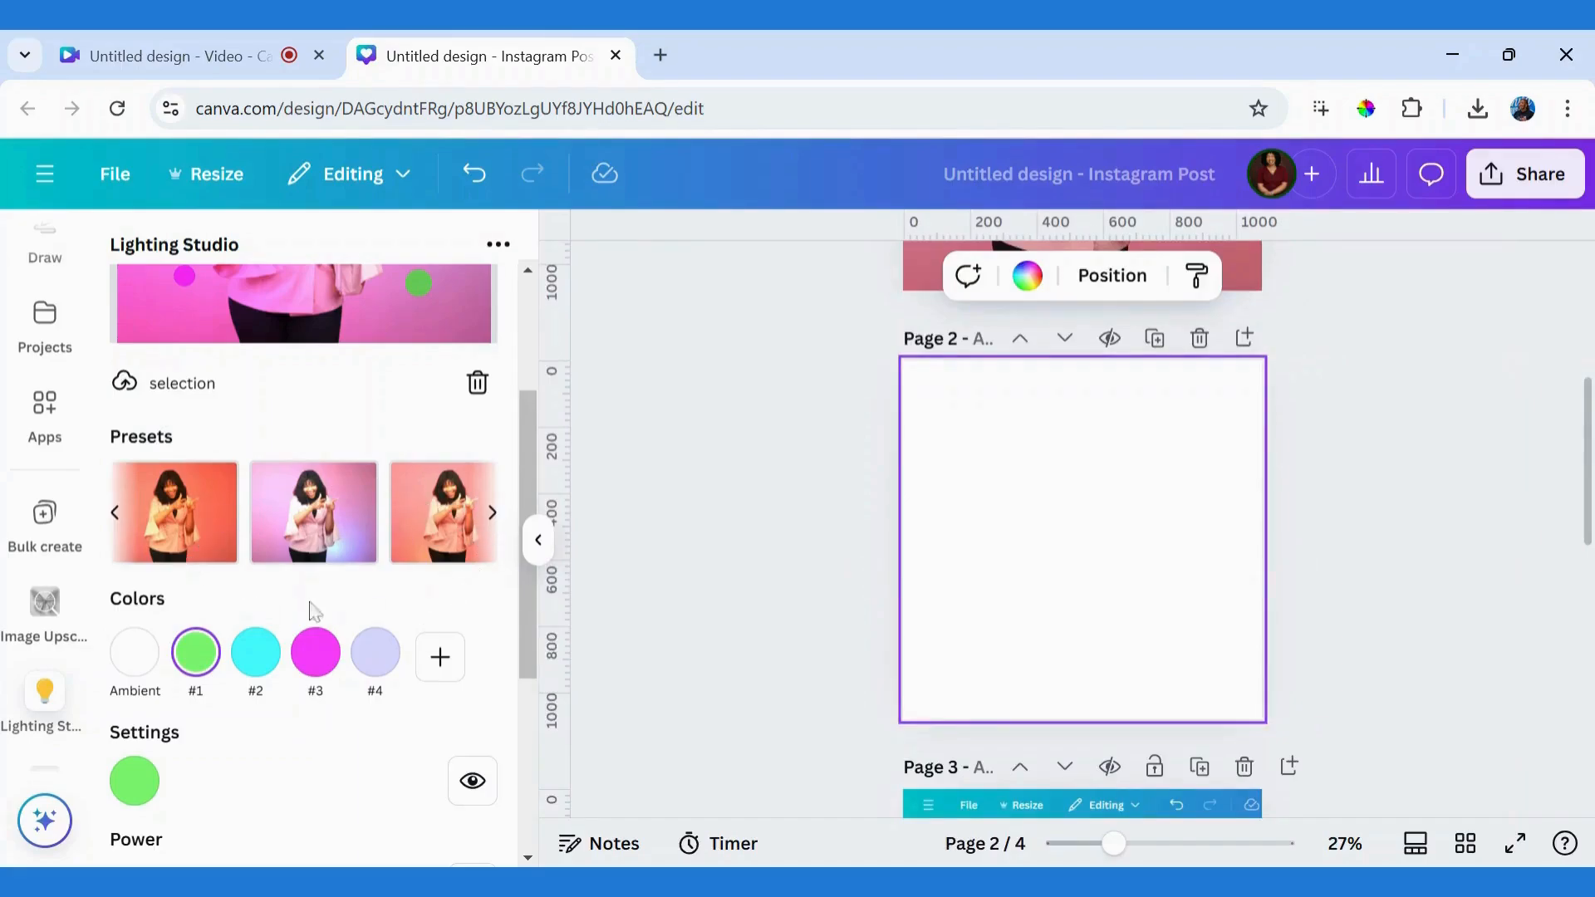
left_click(114, 517)
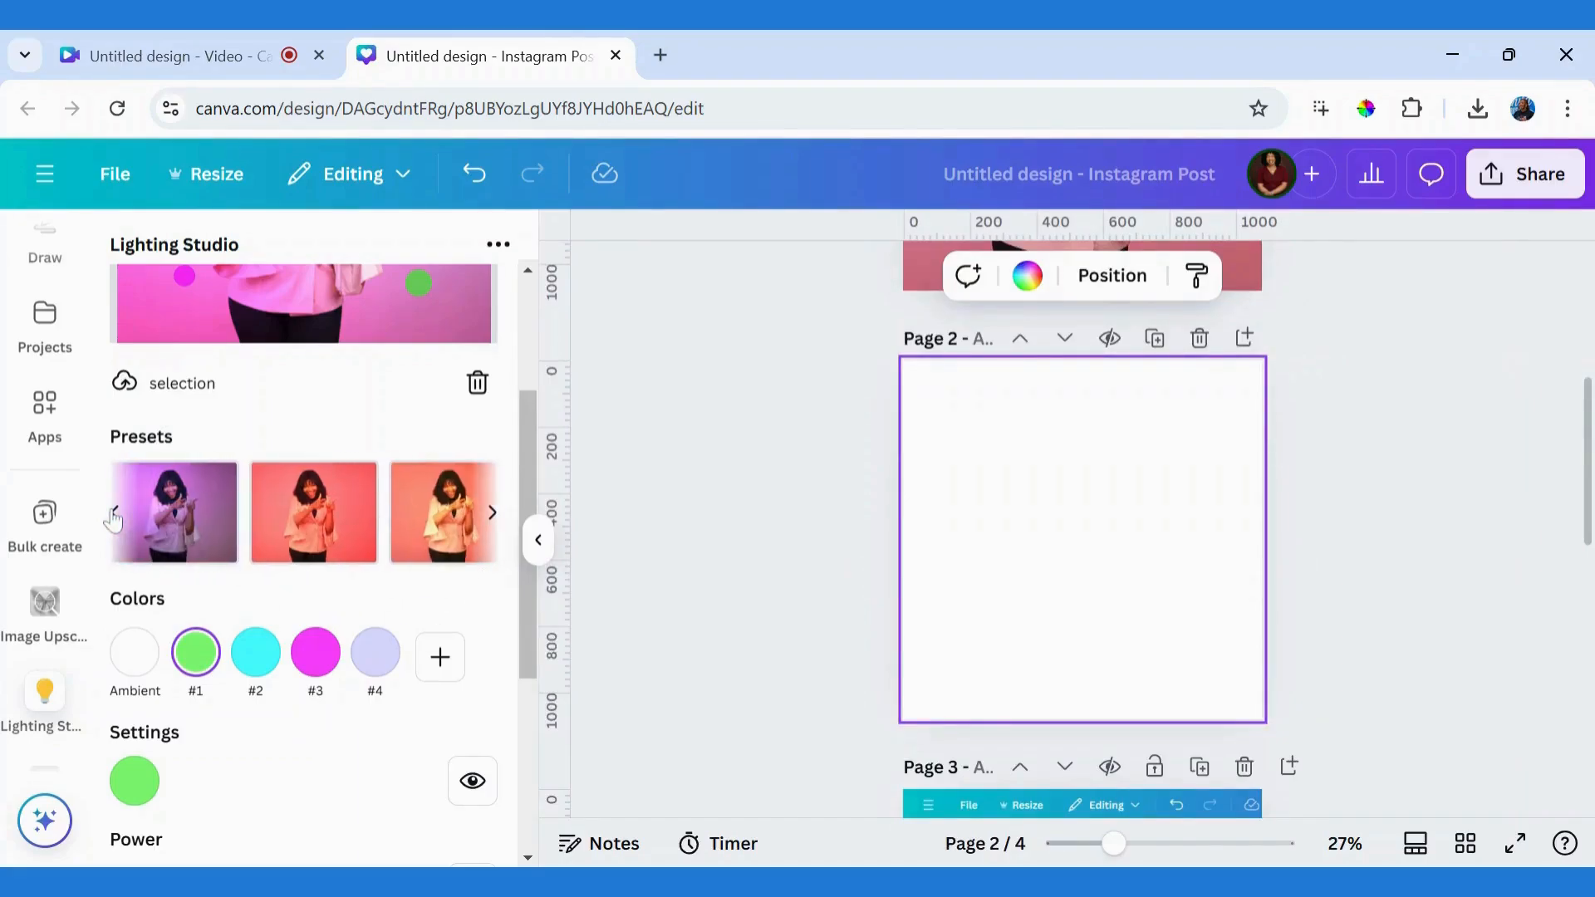
left_click(185, 525)
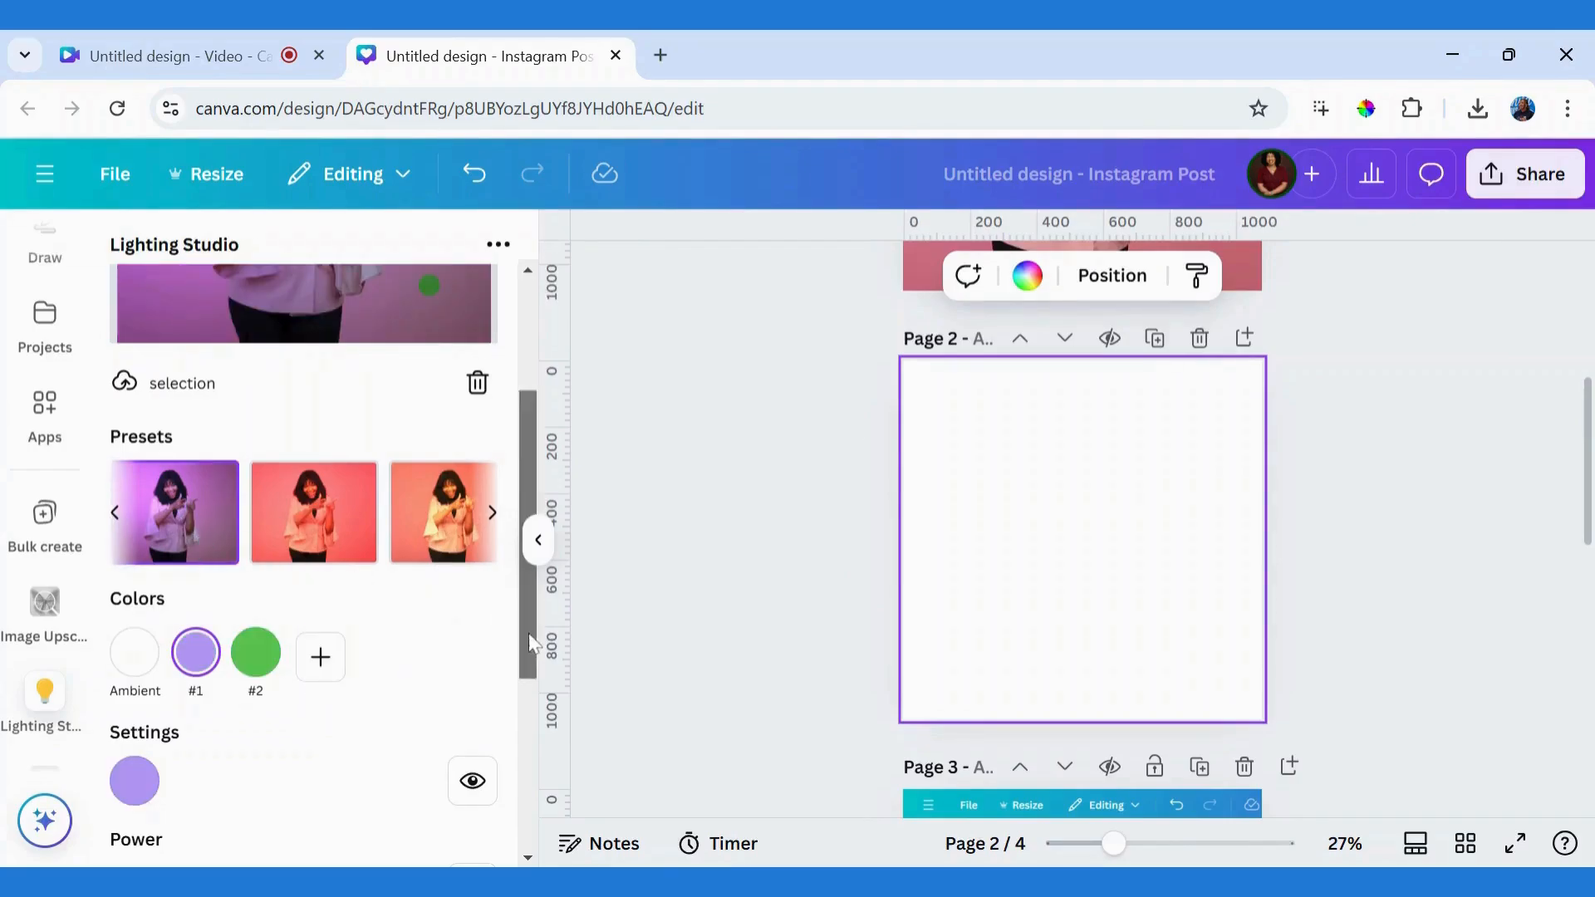
left_click_drag(528, 633, 525, 816)
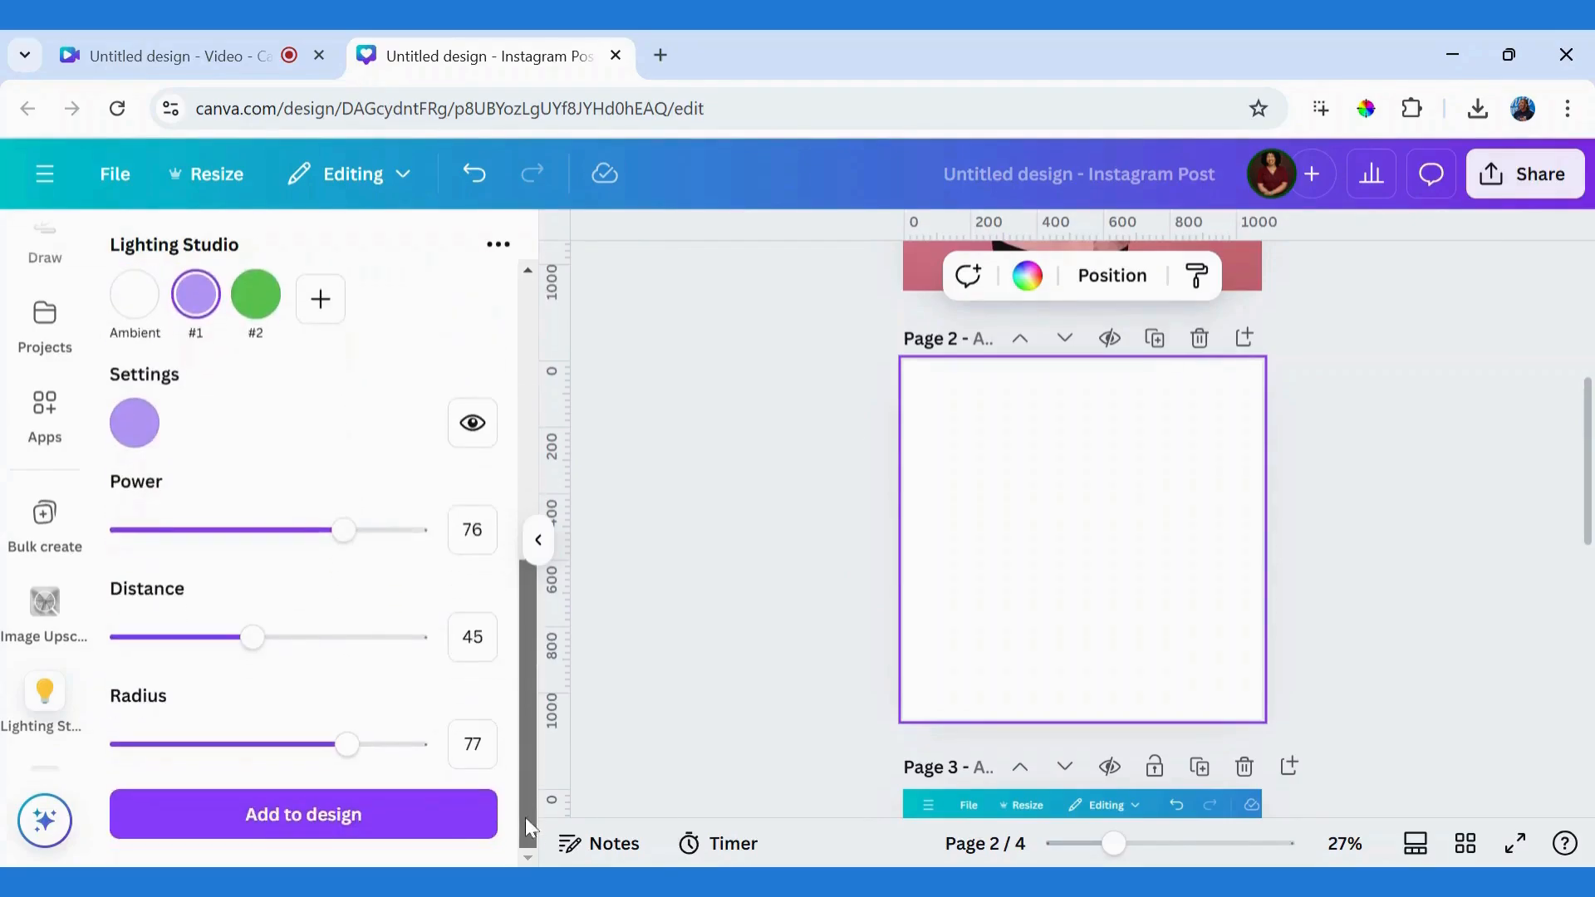
left_click(325, 820)
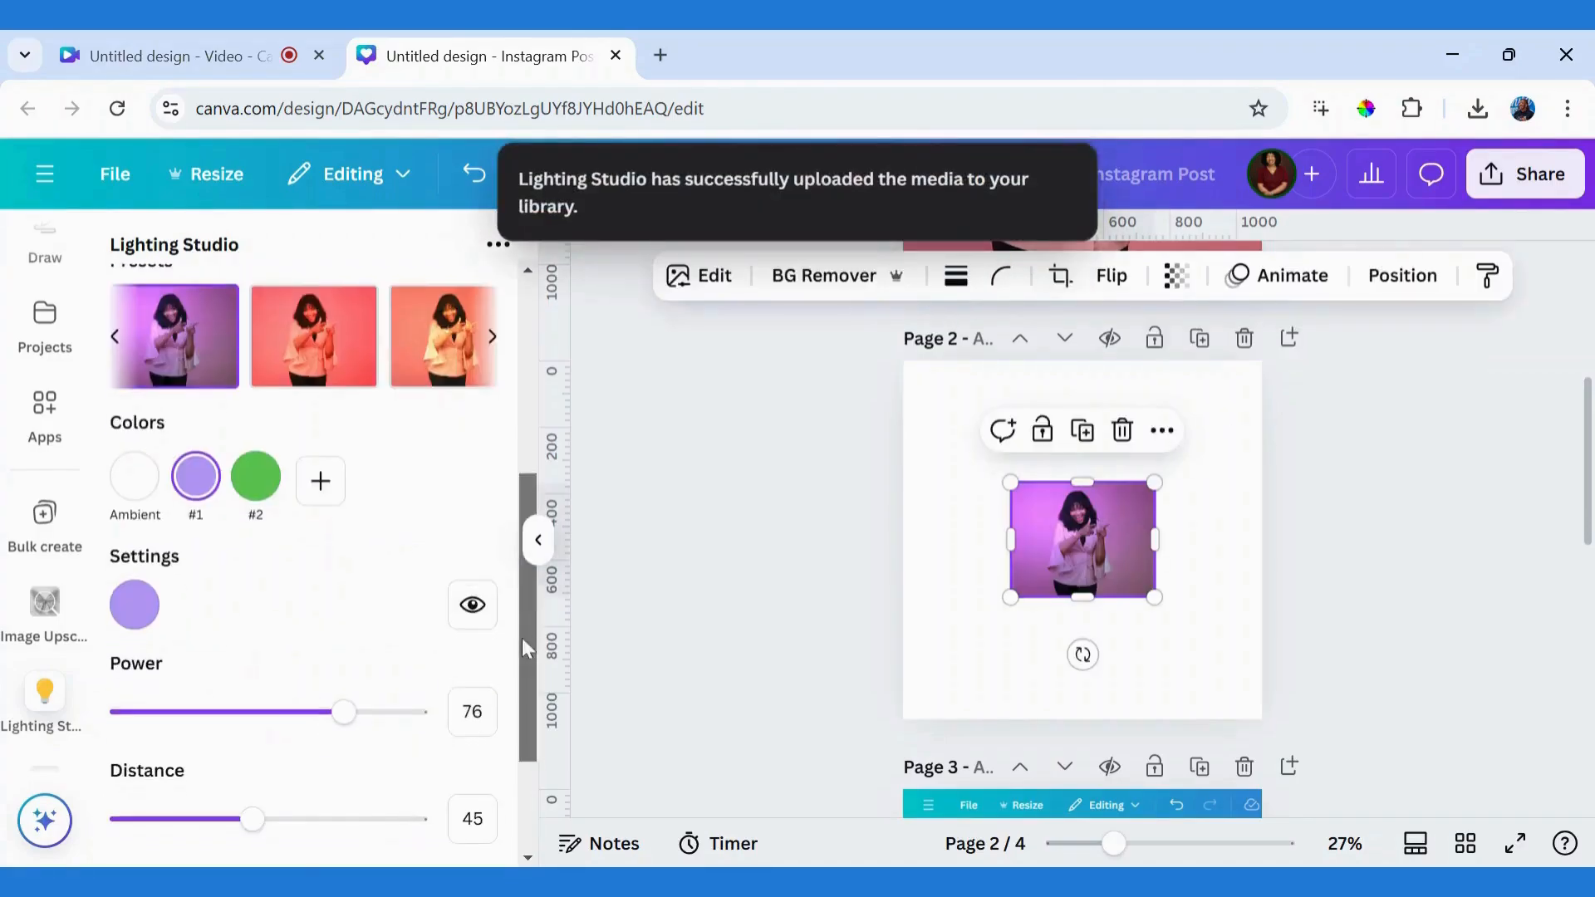
Step: Enlarge the purple-lit photo to fill page 2 and center the woman on the page
left_click_drag(1079, 540, 930, 393)
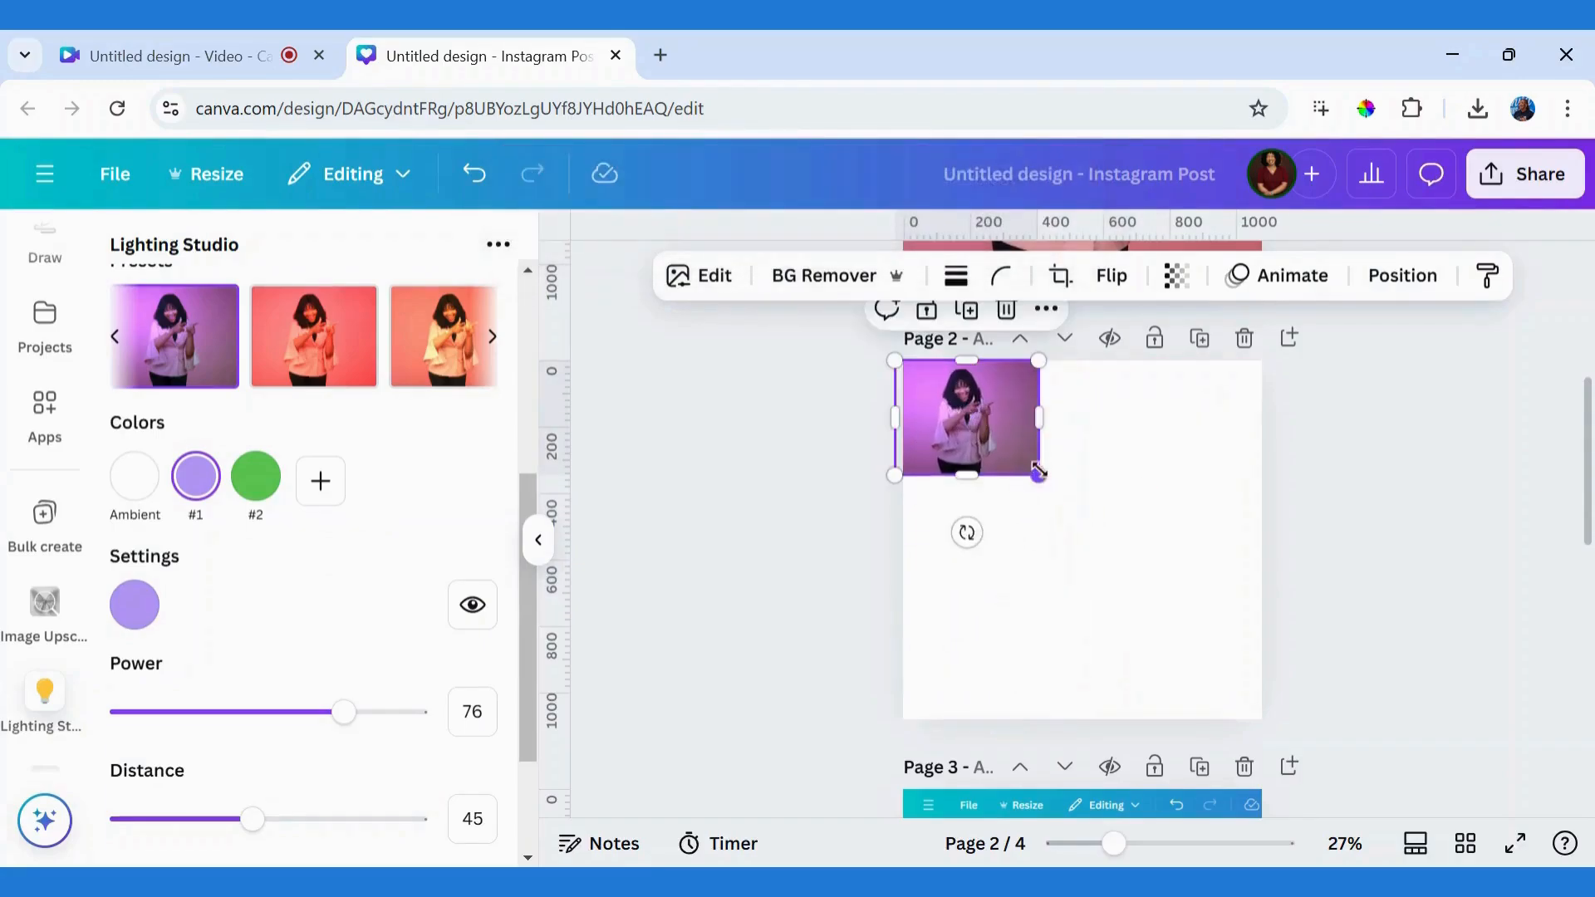
left_click_drag(1038, 475, 1417, 637)
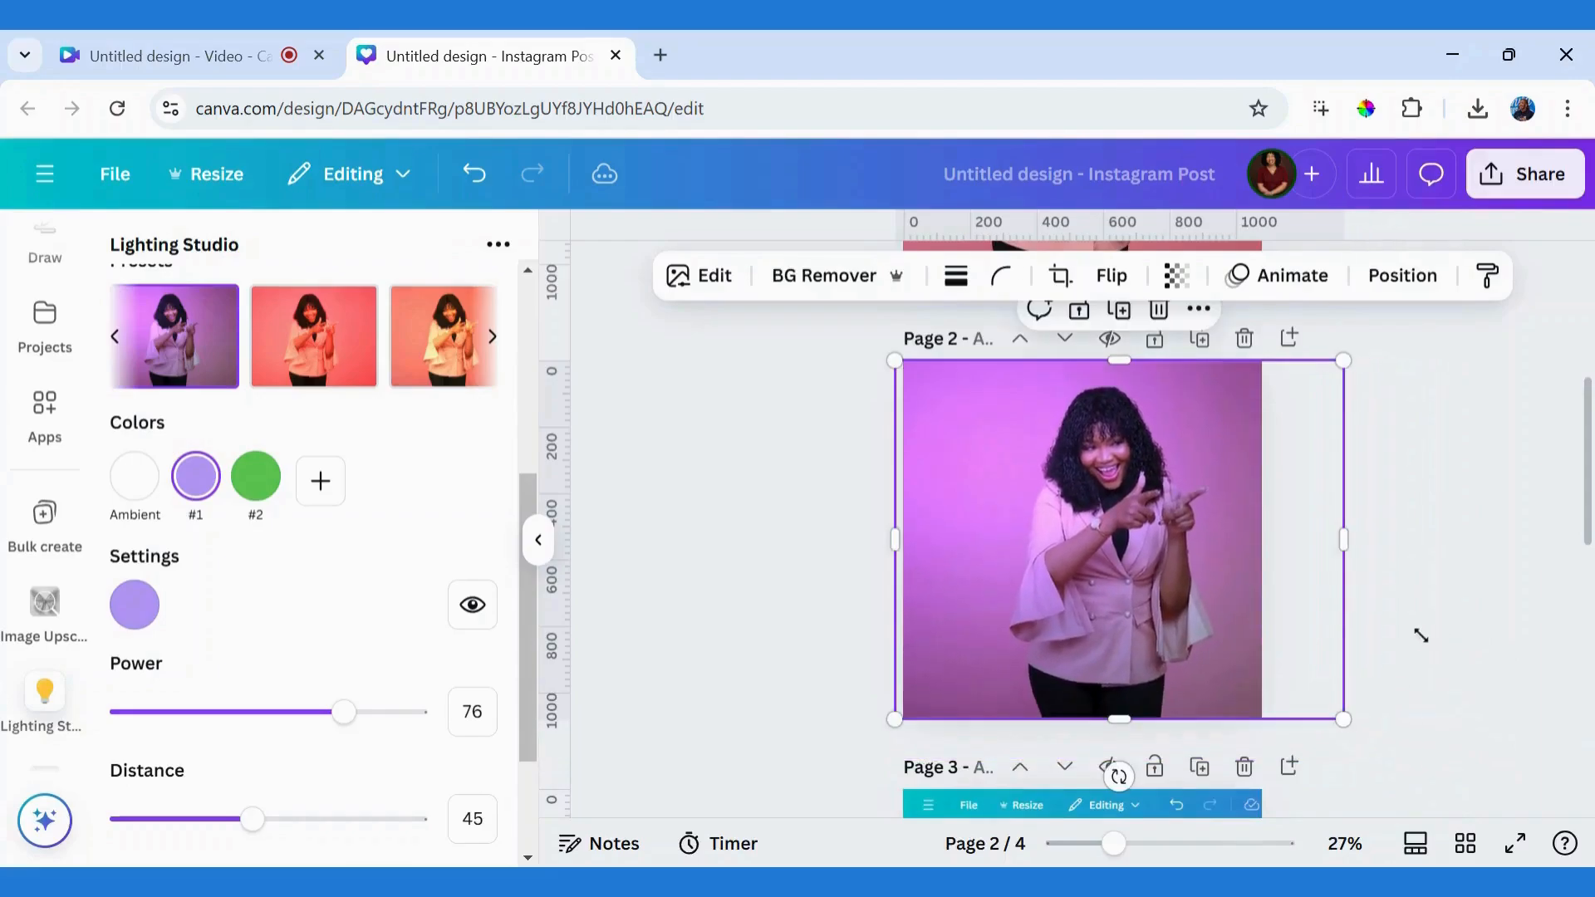
left_click_drag(1258, 596, 1202, 584)
left_click(1375, 582)
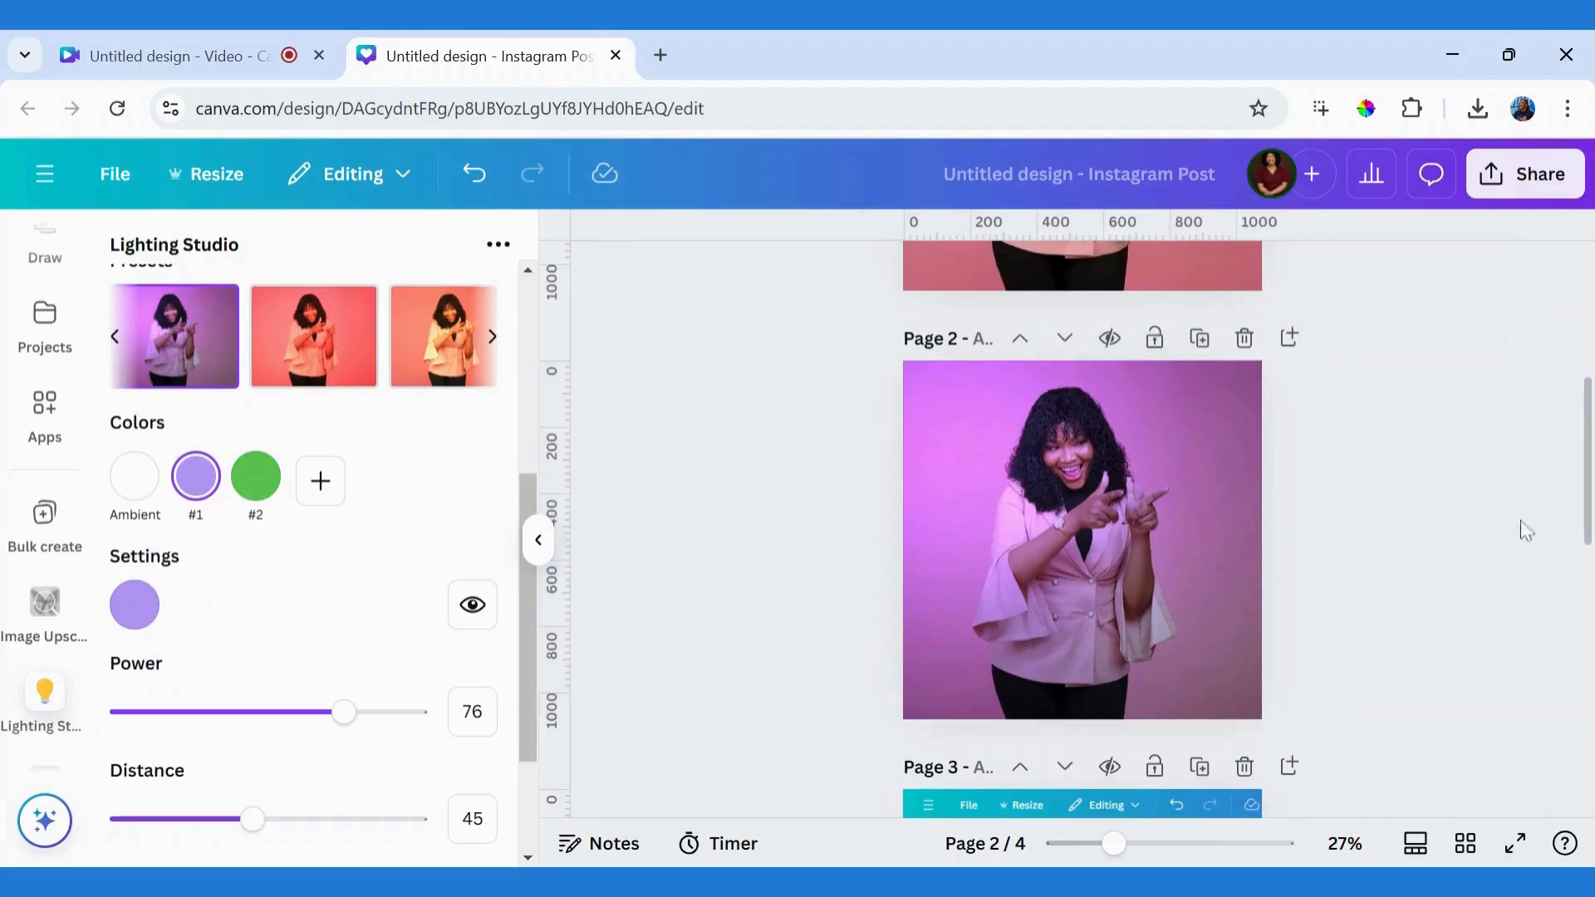
Step: Examine further lighting presets and compare the relit photo on page 2 with the original on page 1
mouse_move(1581, 538)
left_mouse_down()
mouse_move(1570, 438)
mouse_move(1583, 573)
mouse_move(1570, 535)
left_mouse_up()
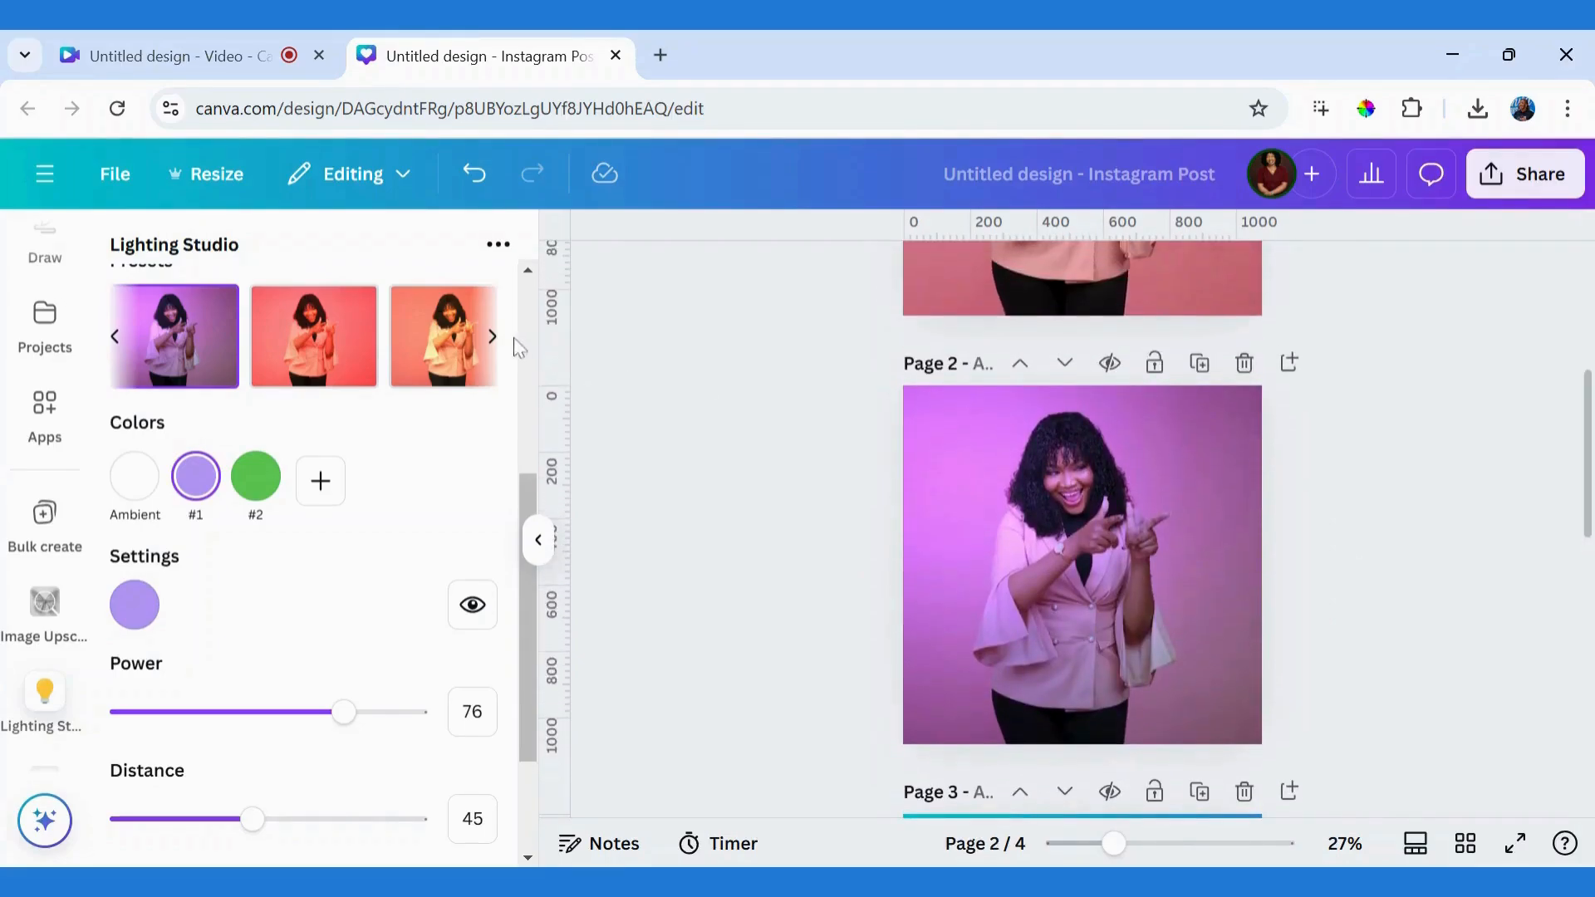
left_click(493, 342)
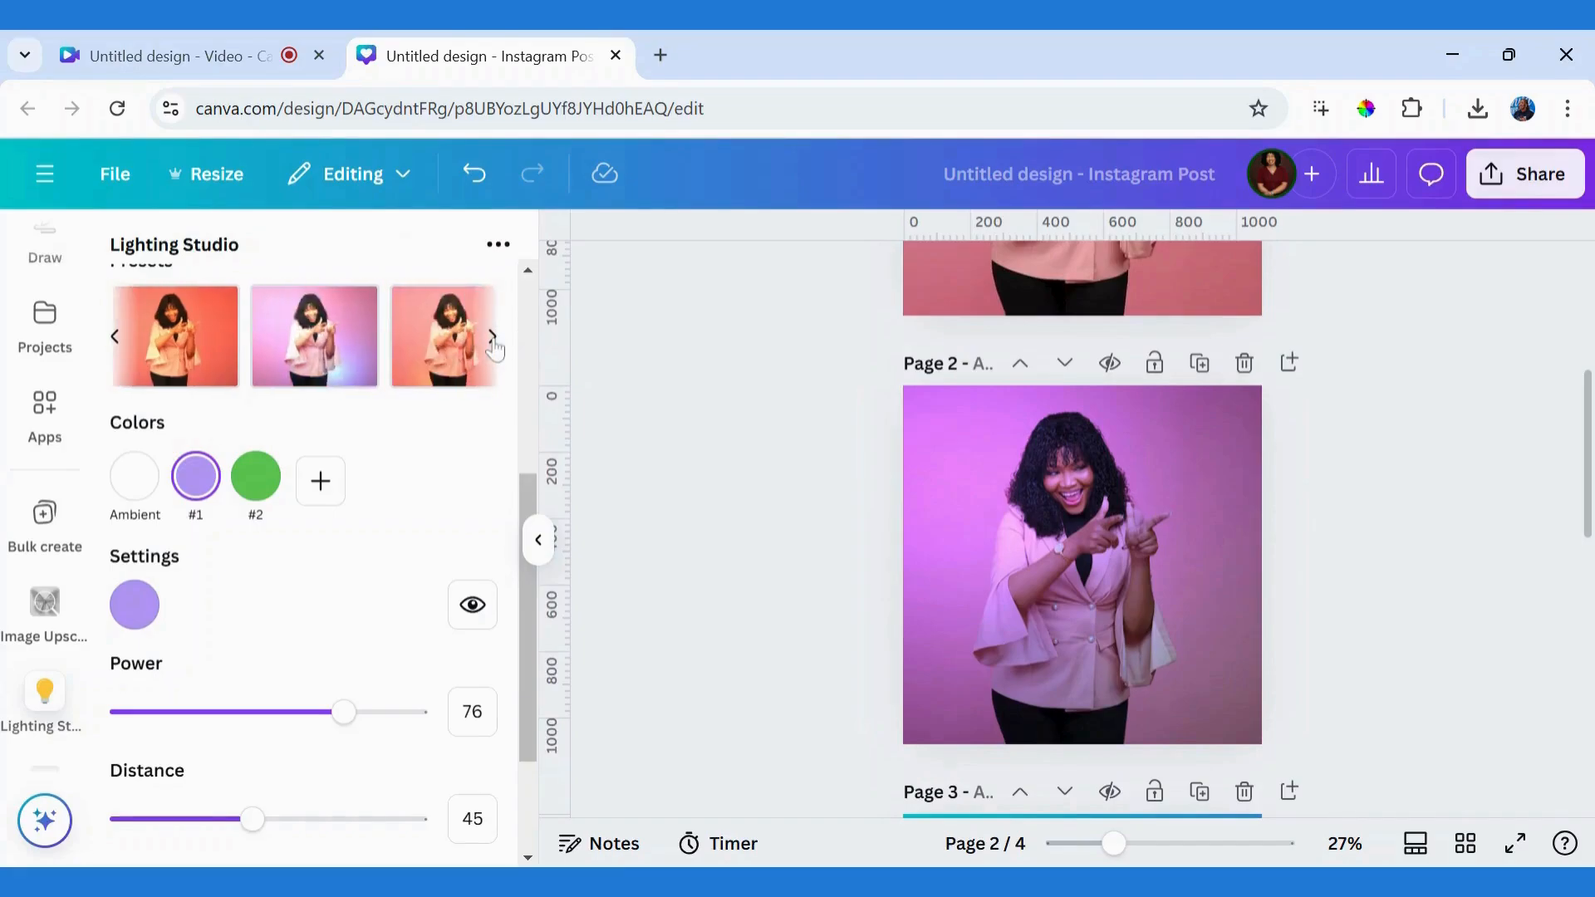
left_click(492, 340)
left_click(492, 341)
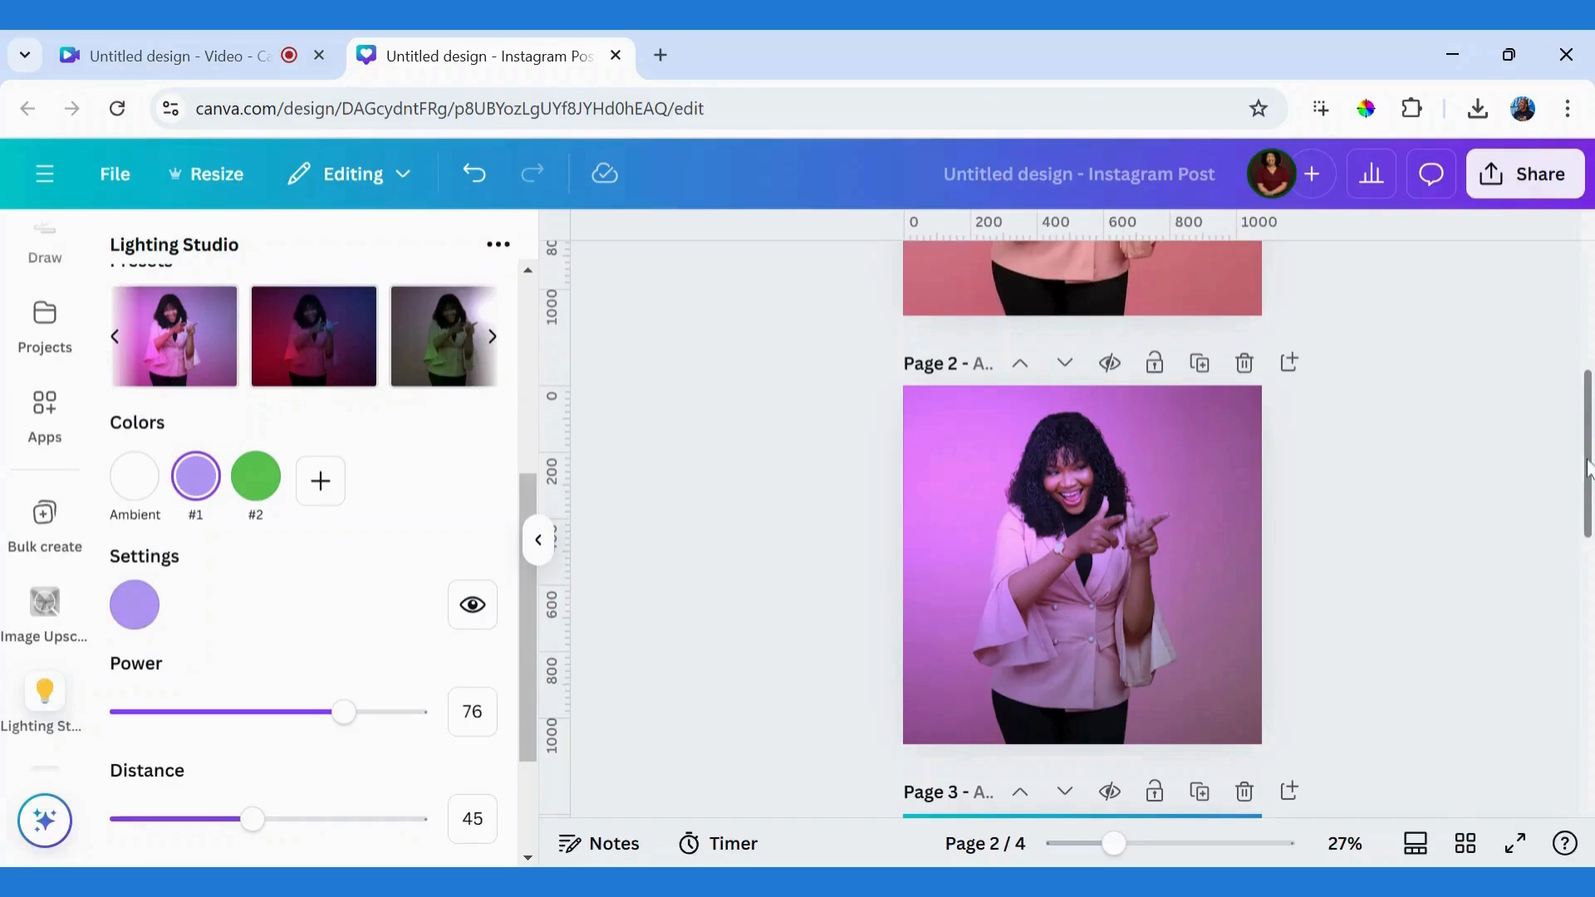
mouse_move(1587, 469)
left_mouse_down()
mouse_move(1586, 369)
mouse_move(1587, 524)
mouse_move(1578, 439)
left_mouse_up()
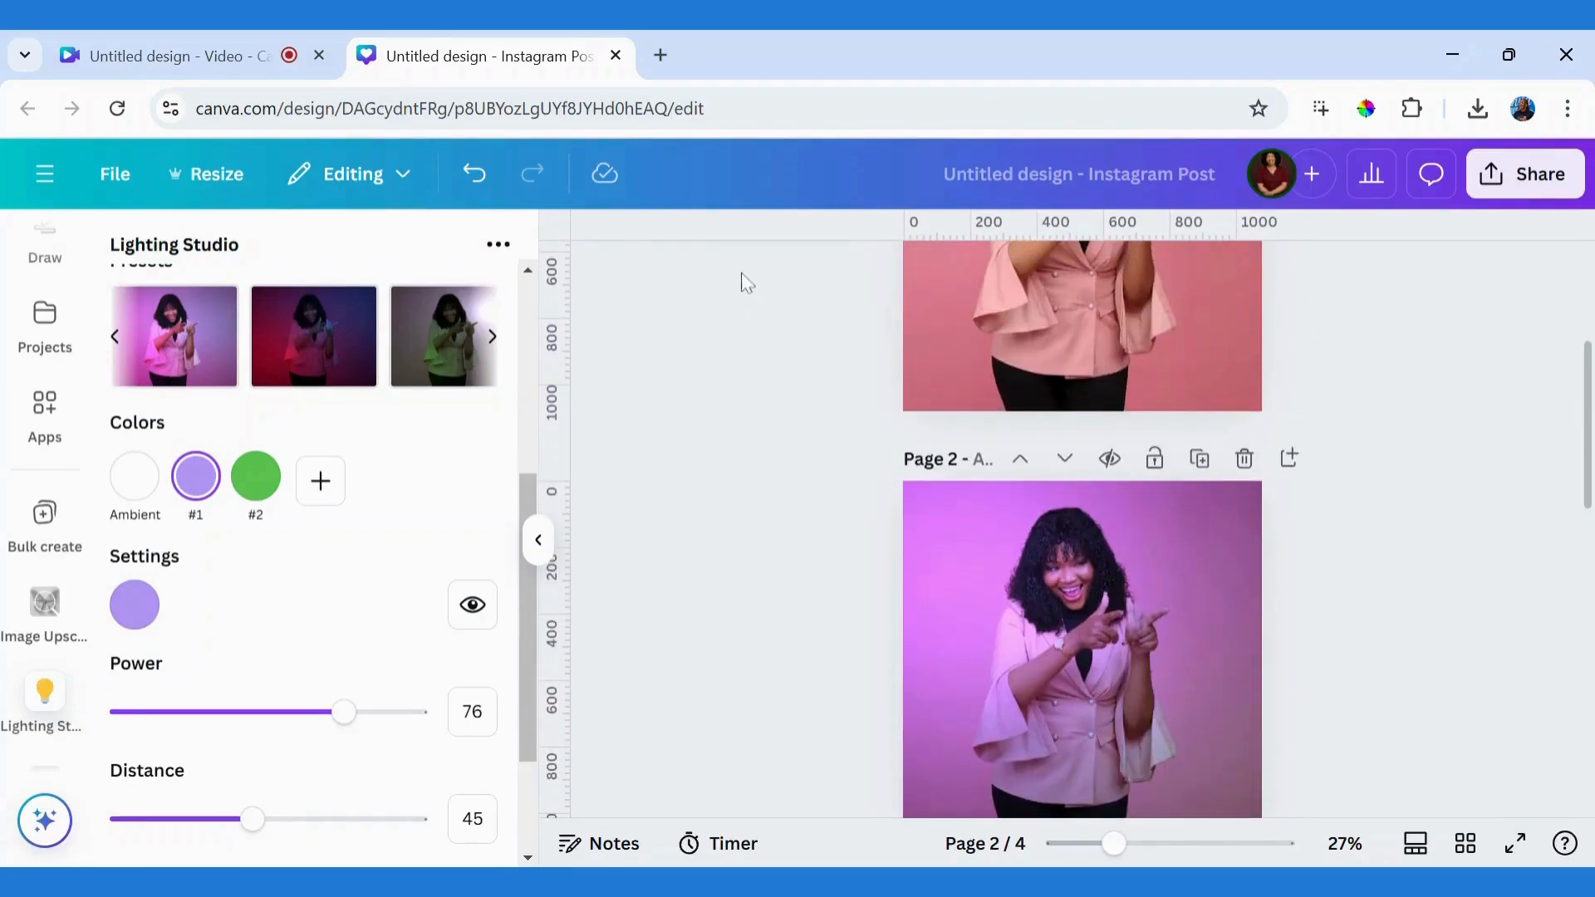
Step: Select the screenshot image on page 3, open Image Upscaler and return from the enhanced result to its upscale settings
left_click_drag(1589, 403, 1578, 584)
left_click(1181, 583)
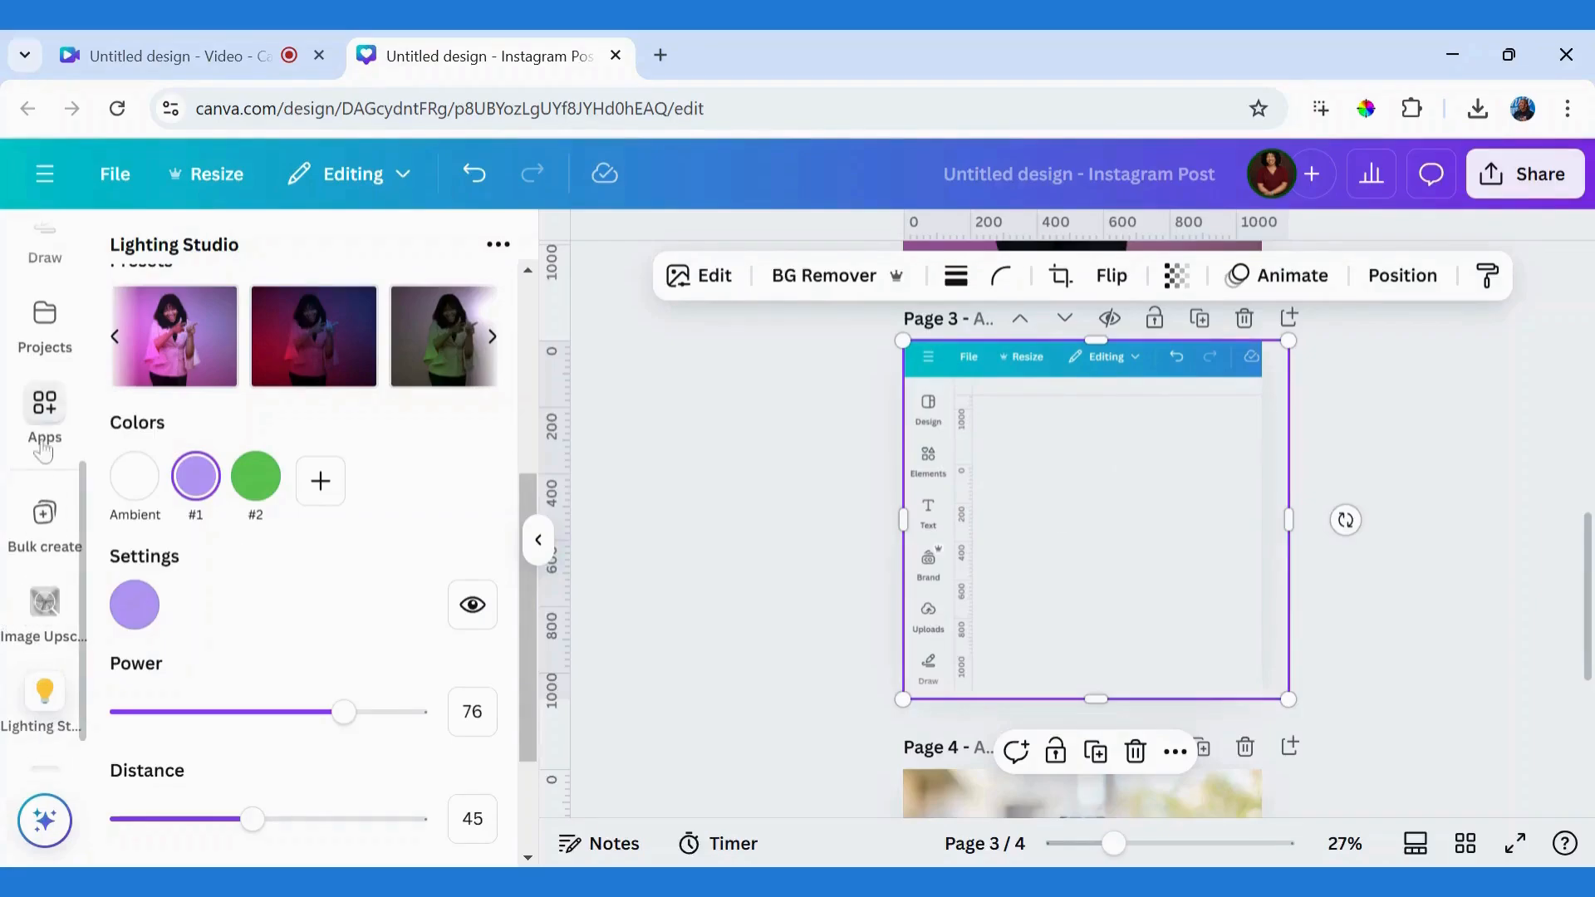
left_click(44, 610)
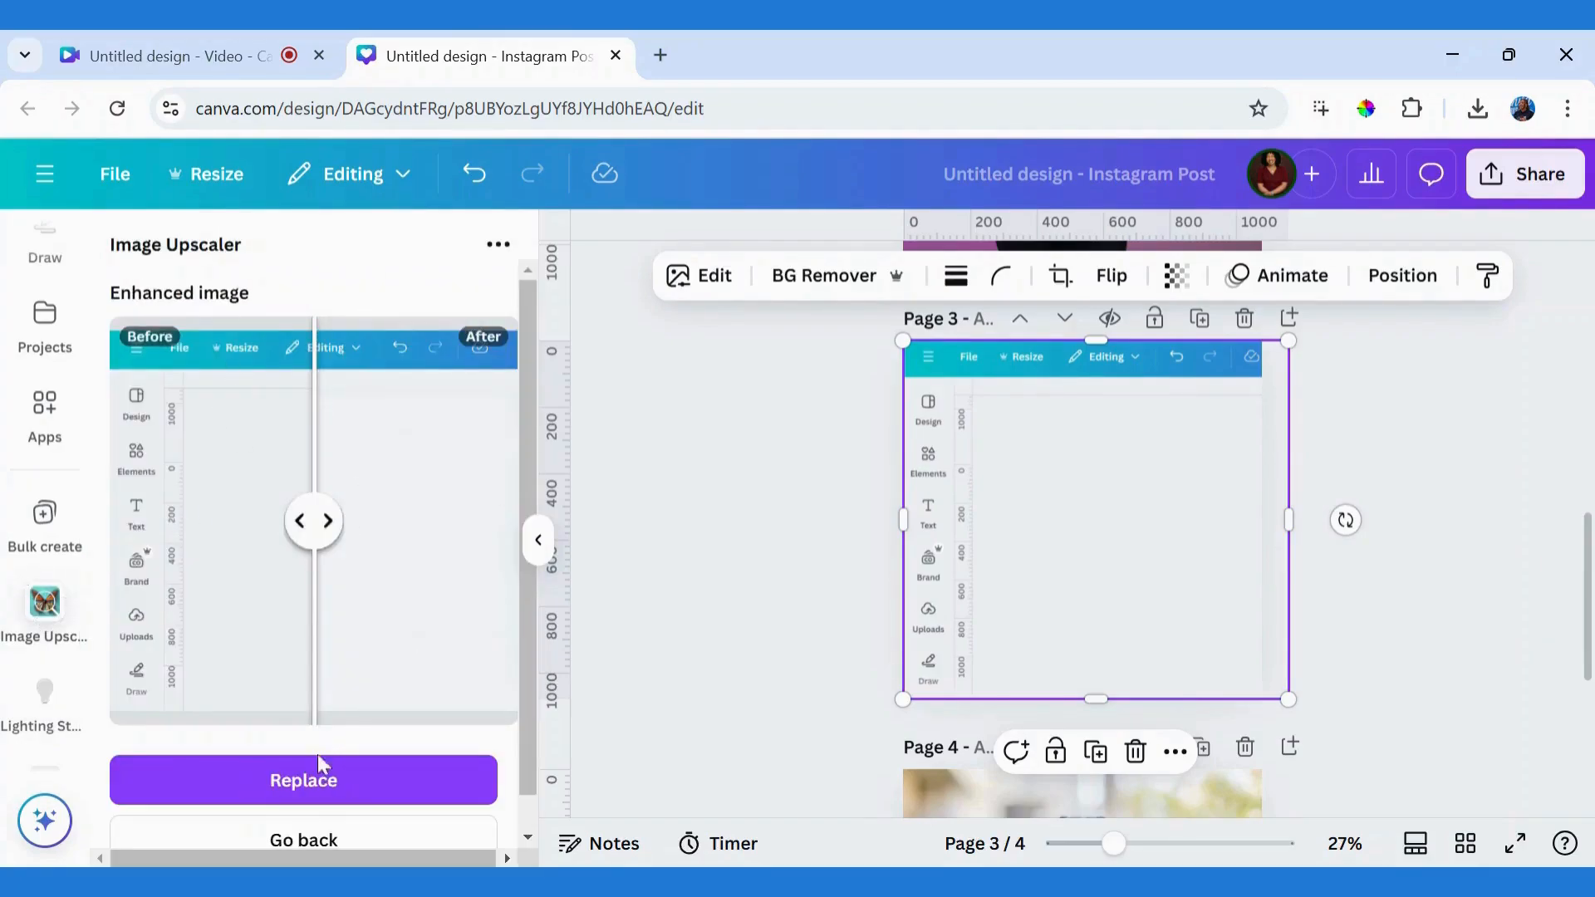
left_click(339, 831)
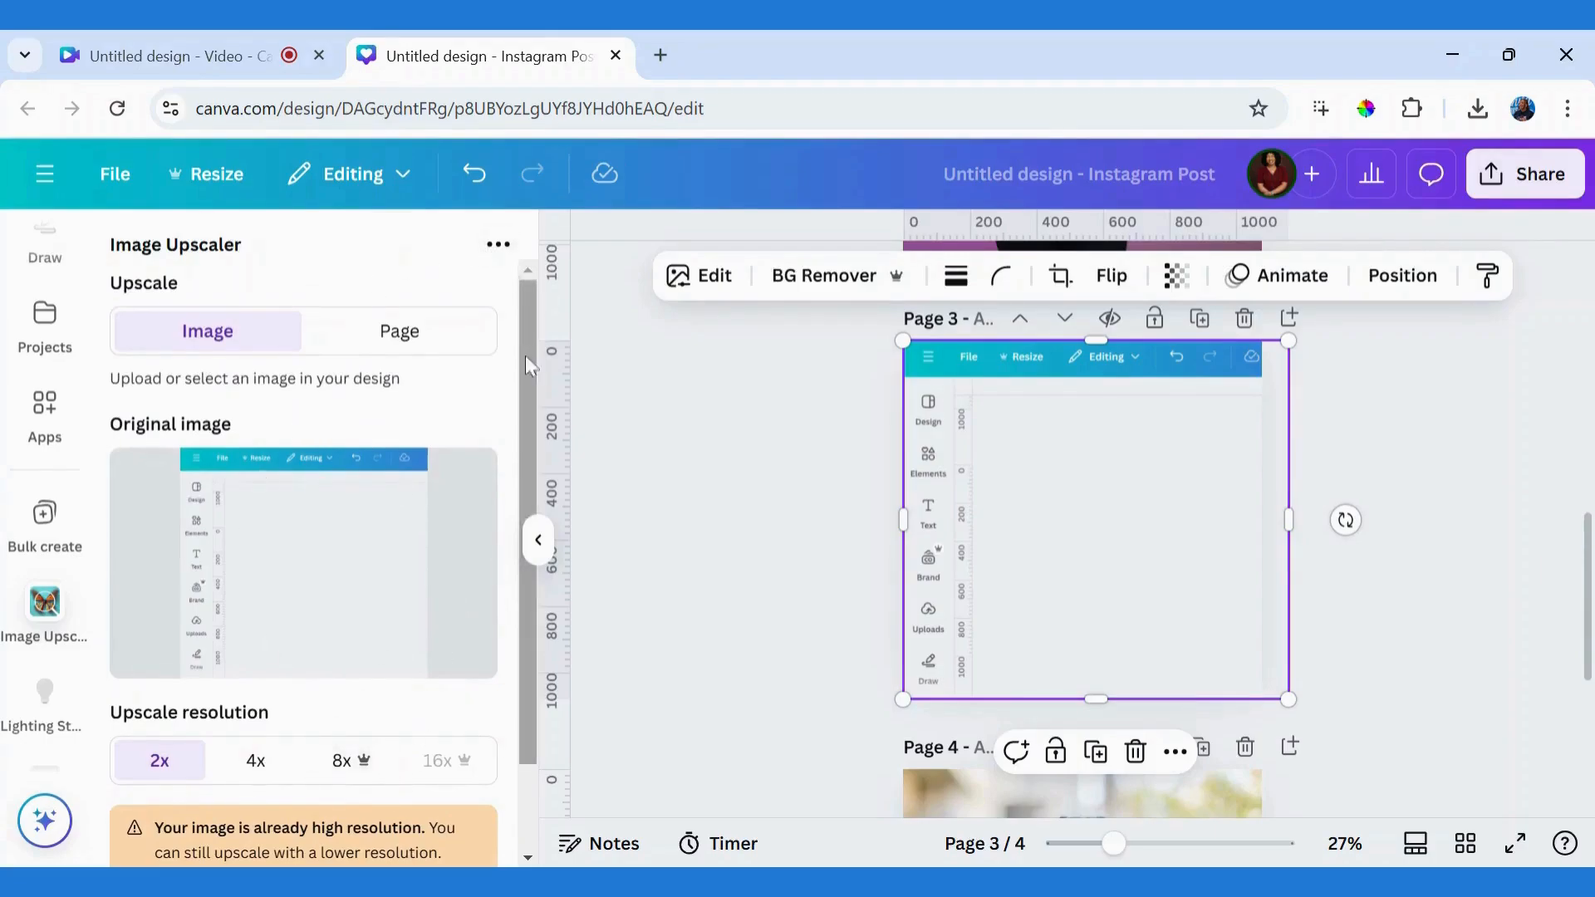
left_click_drag(525, 356, 513, 637)
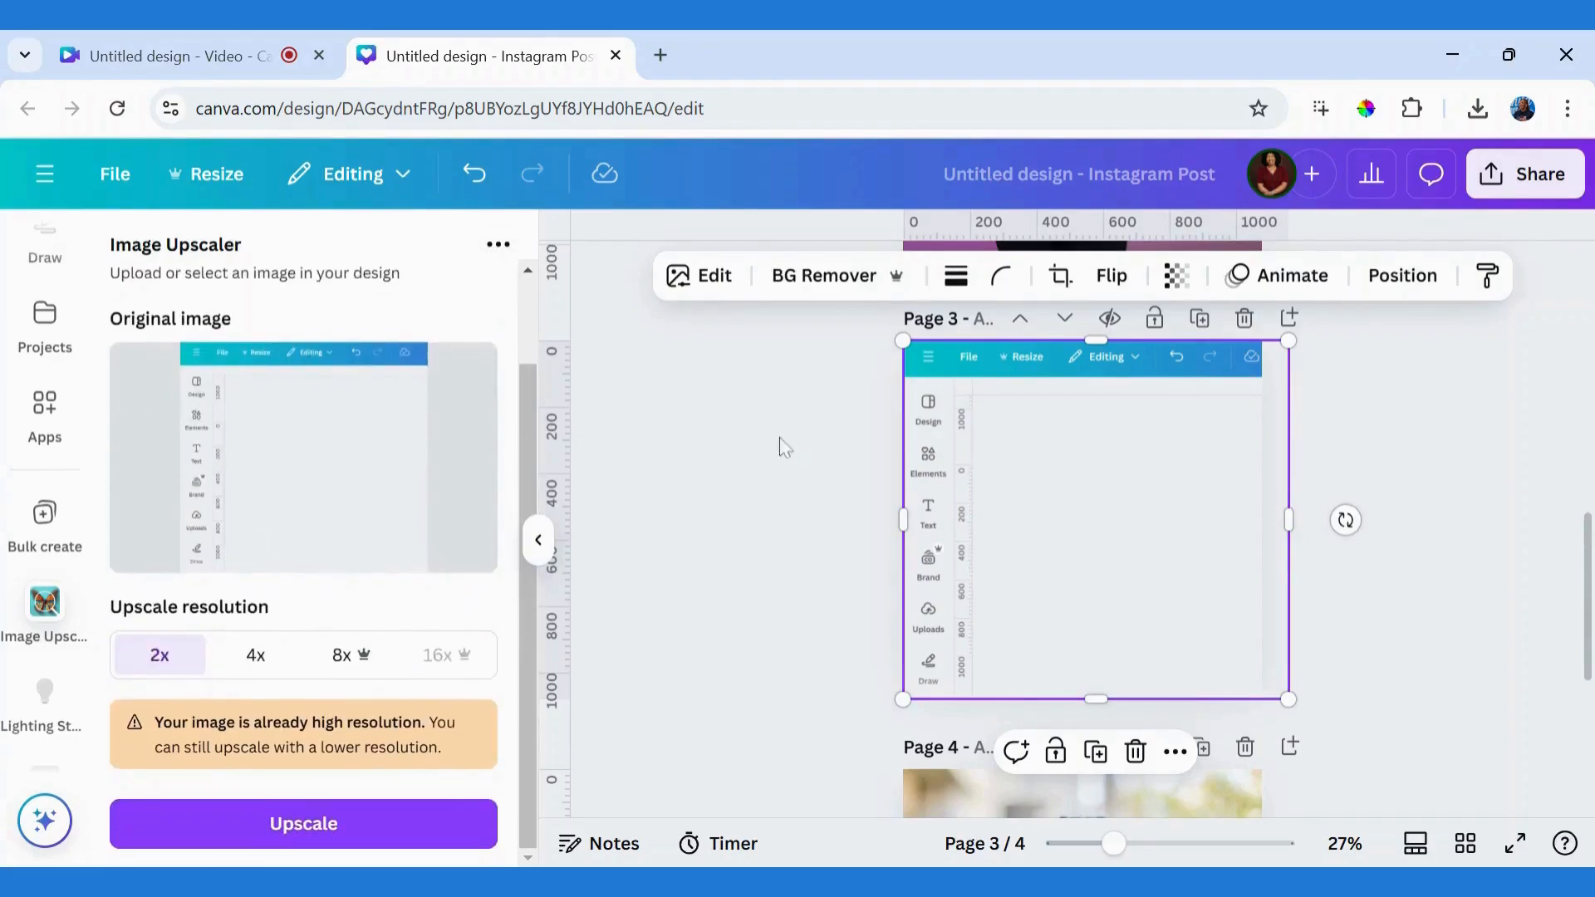
Step: Reselect the screenshot image on page 3 and upscale it at 8x resolution with Image Upscaler
left_click(766, 535)
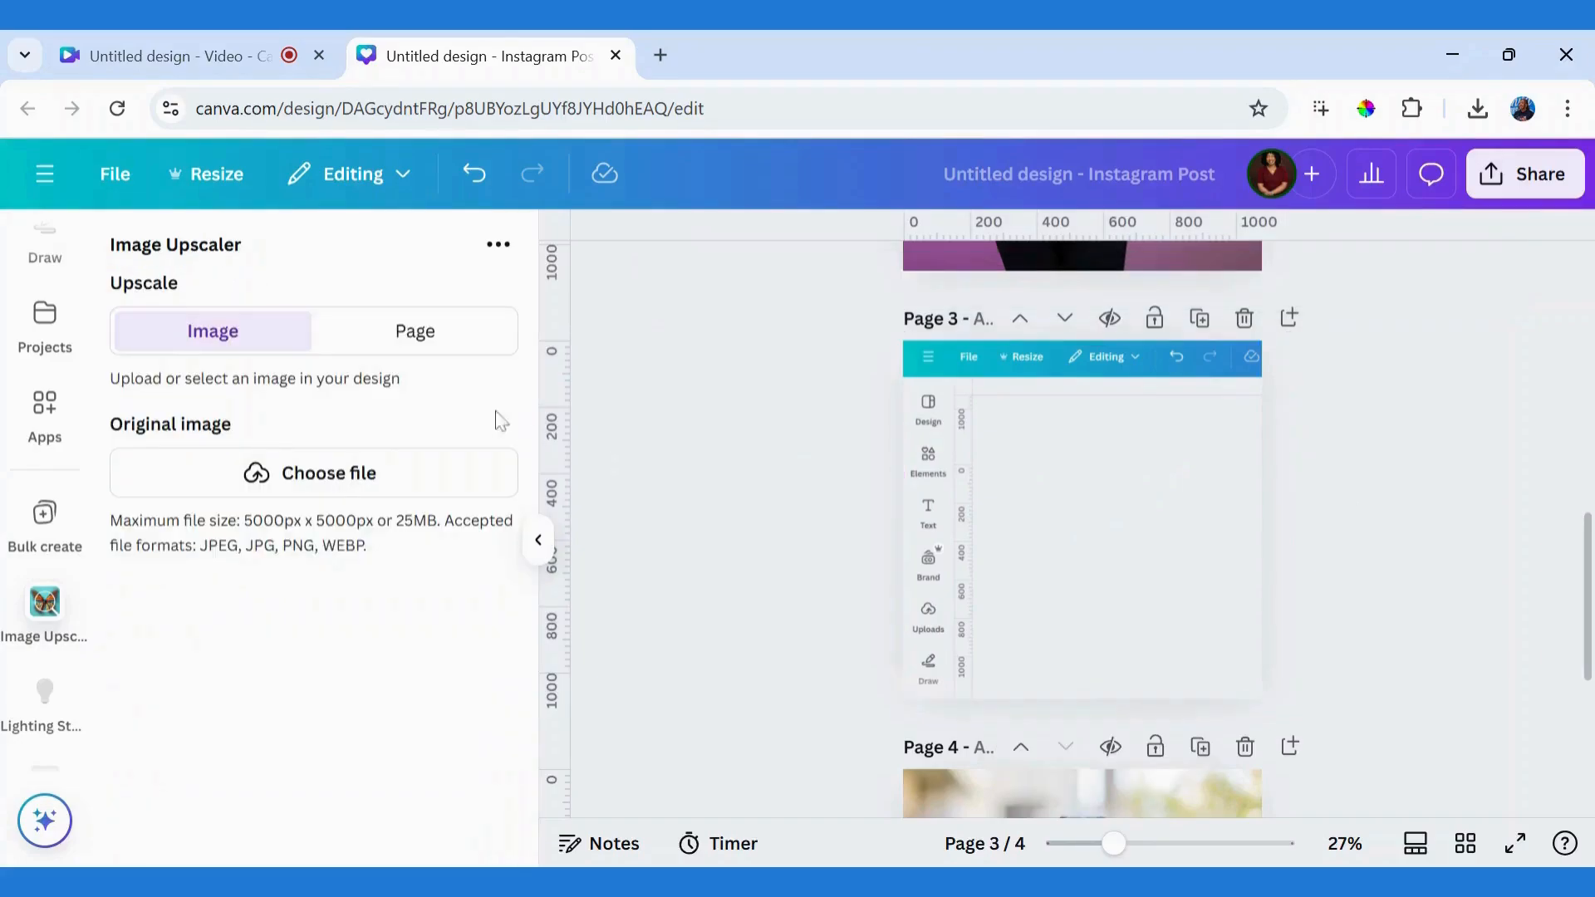
left_click(1136, 503)
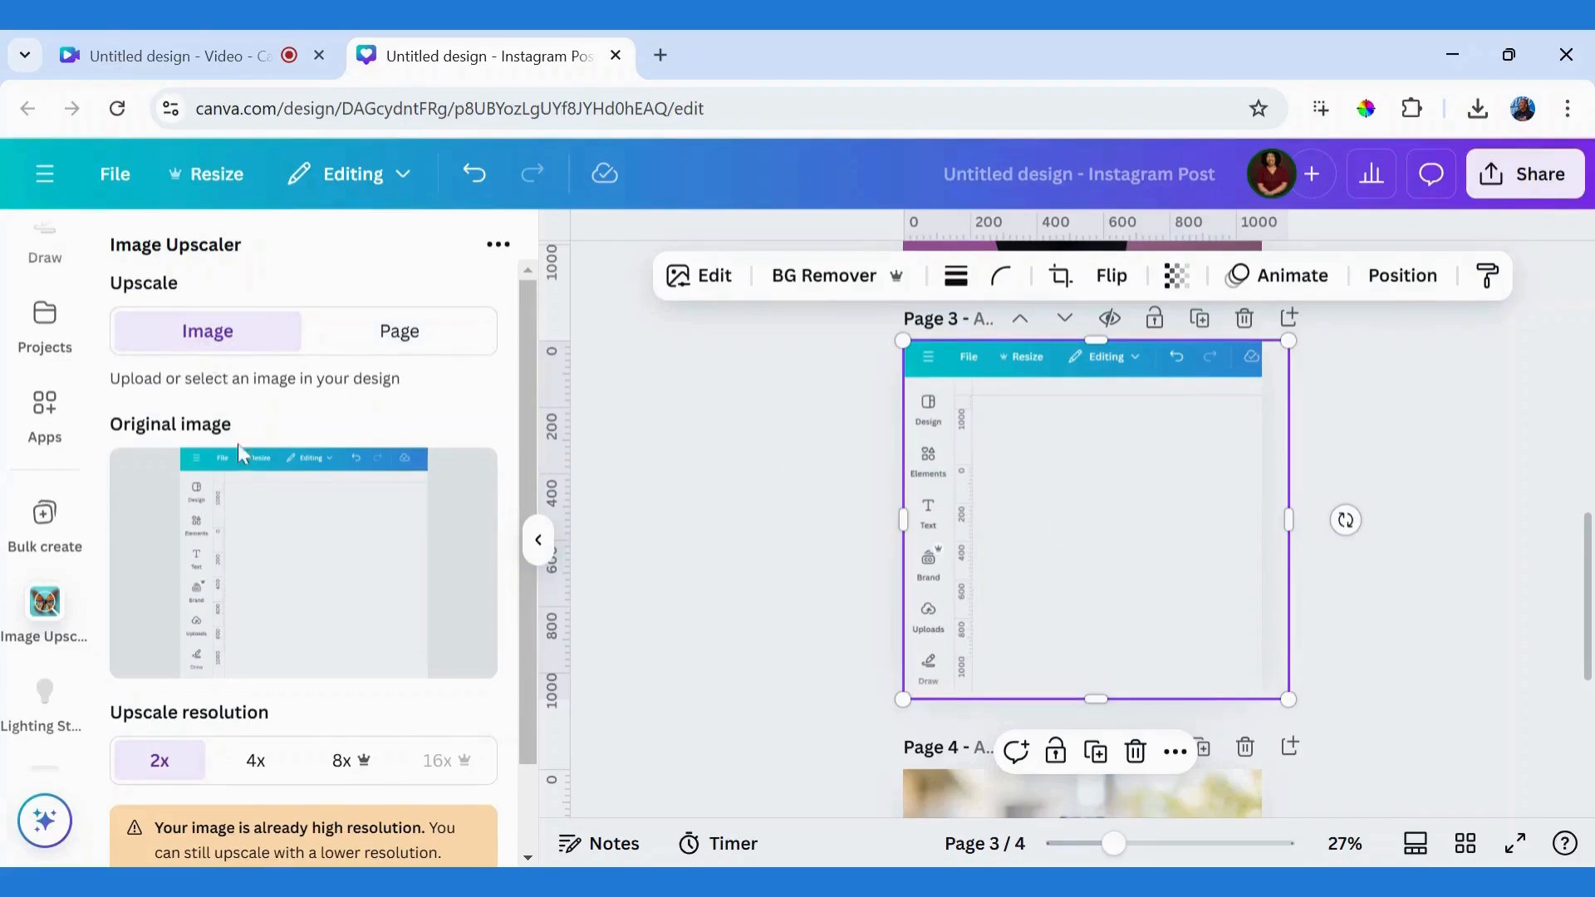
left_click_drag(520, 409, 522, 425)
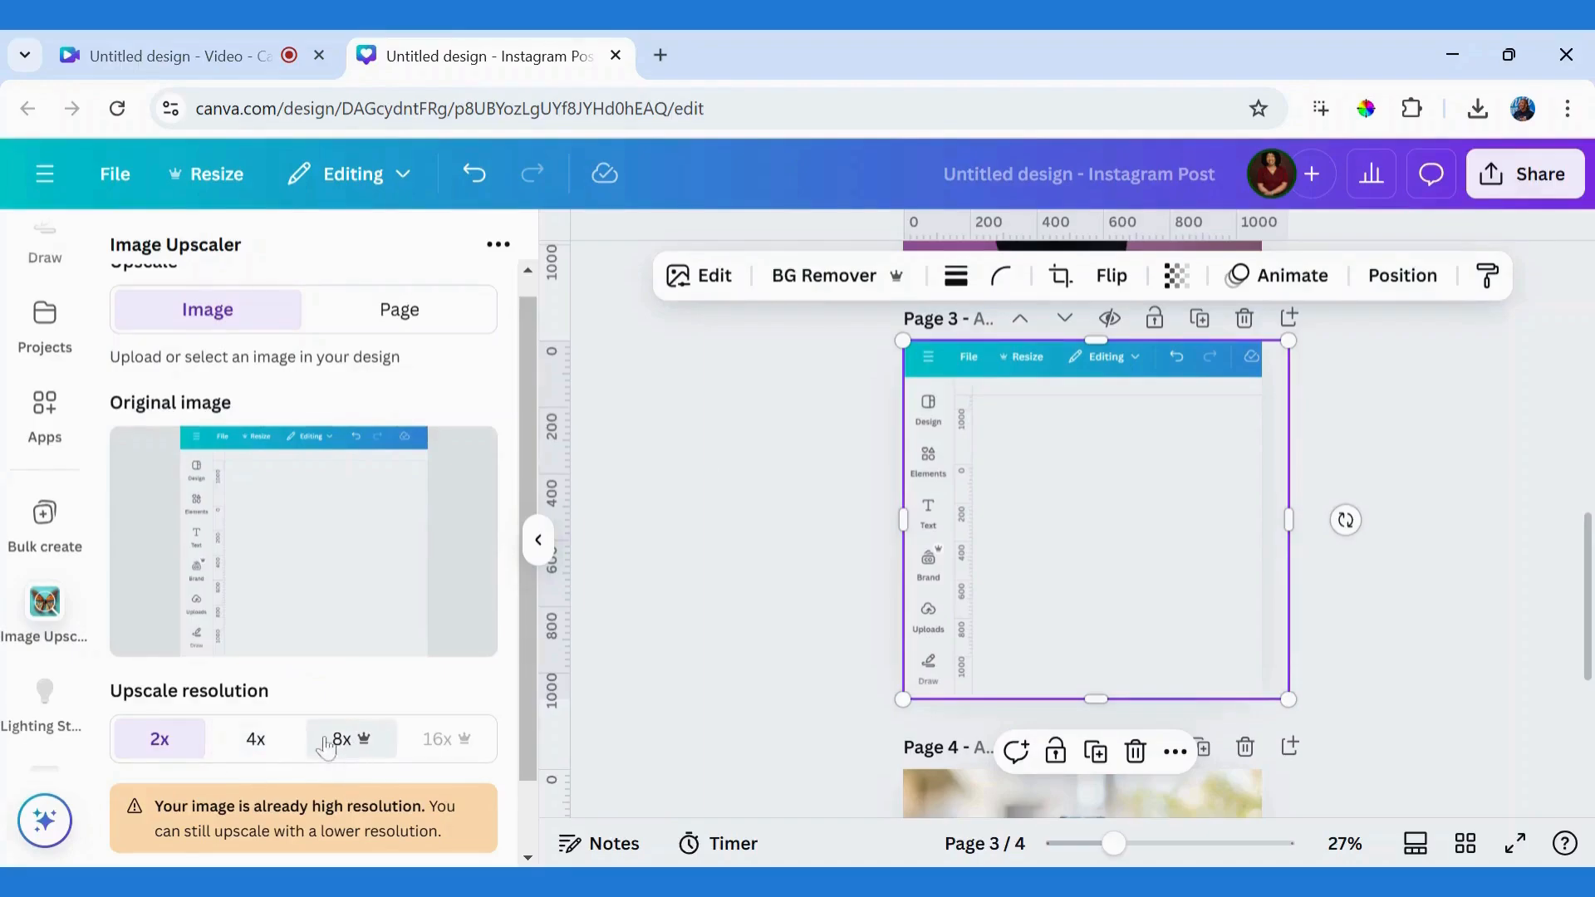
left_click(351, 748)
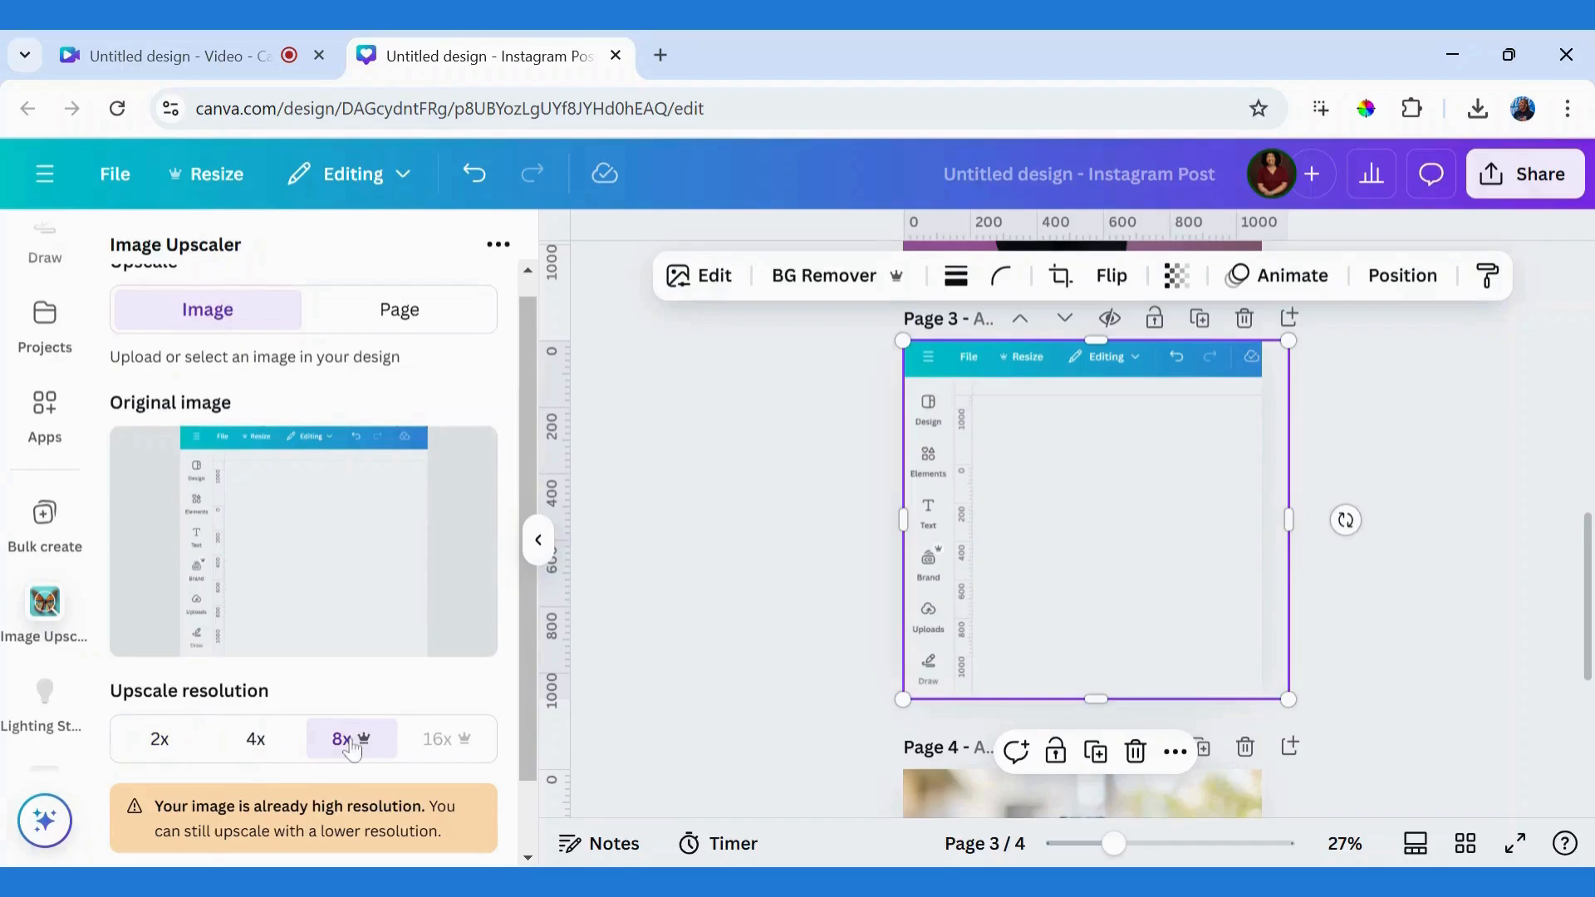
scroll(525, 864, "down", 1)
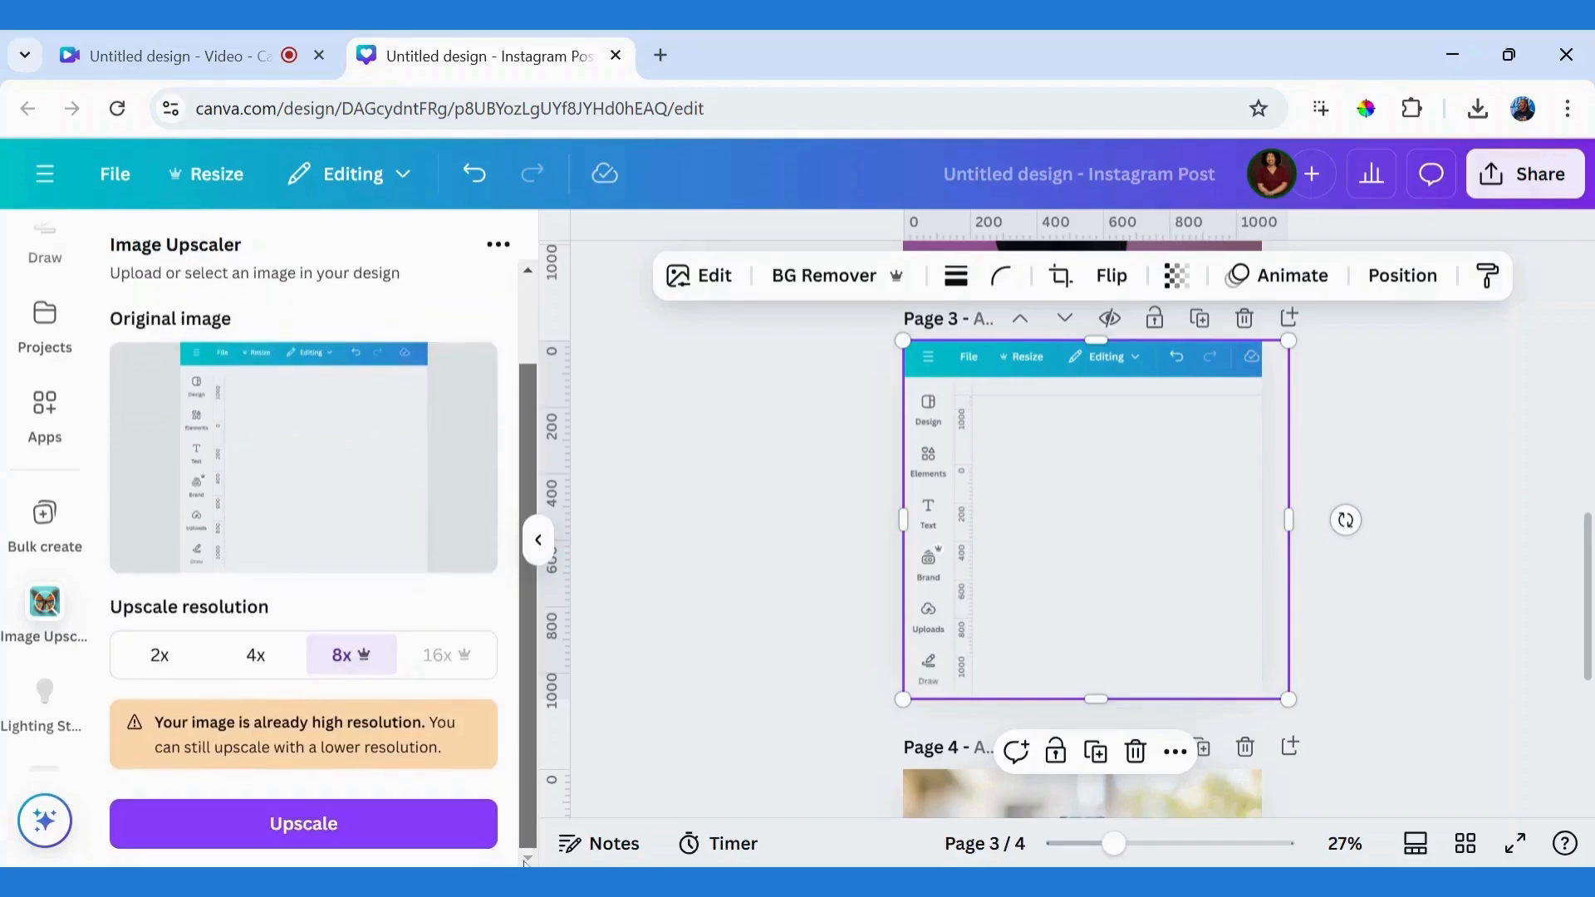
left_click(324, 840)
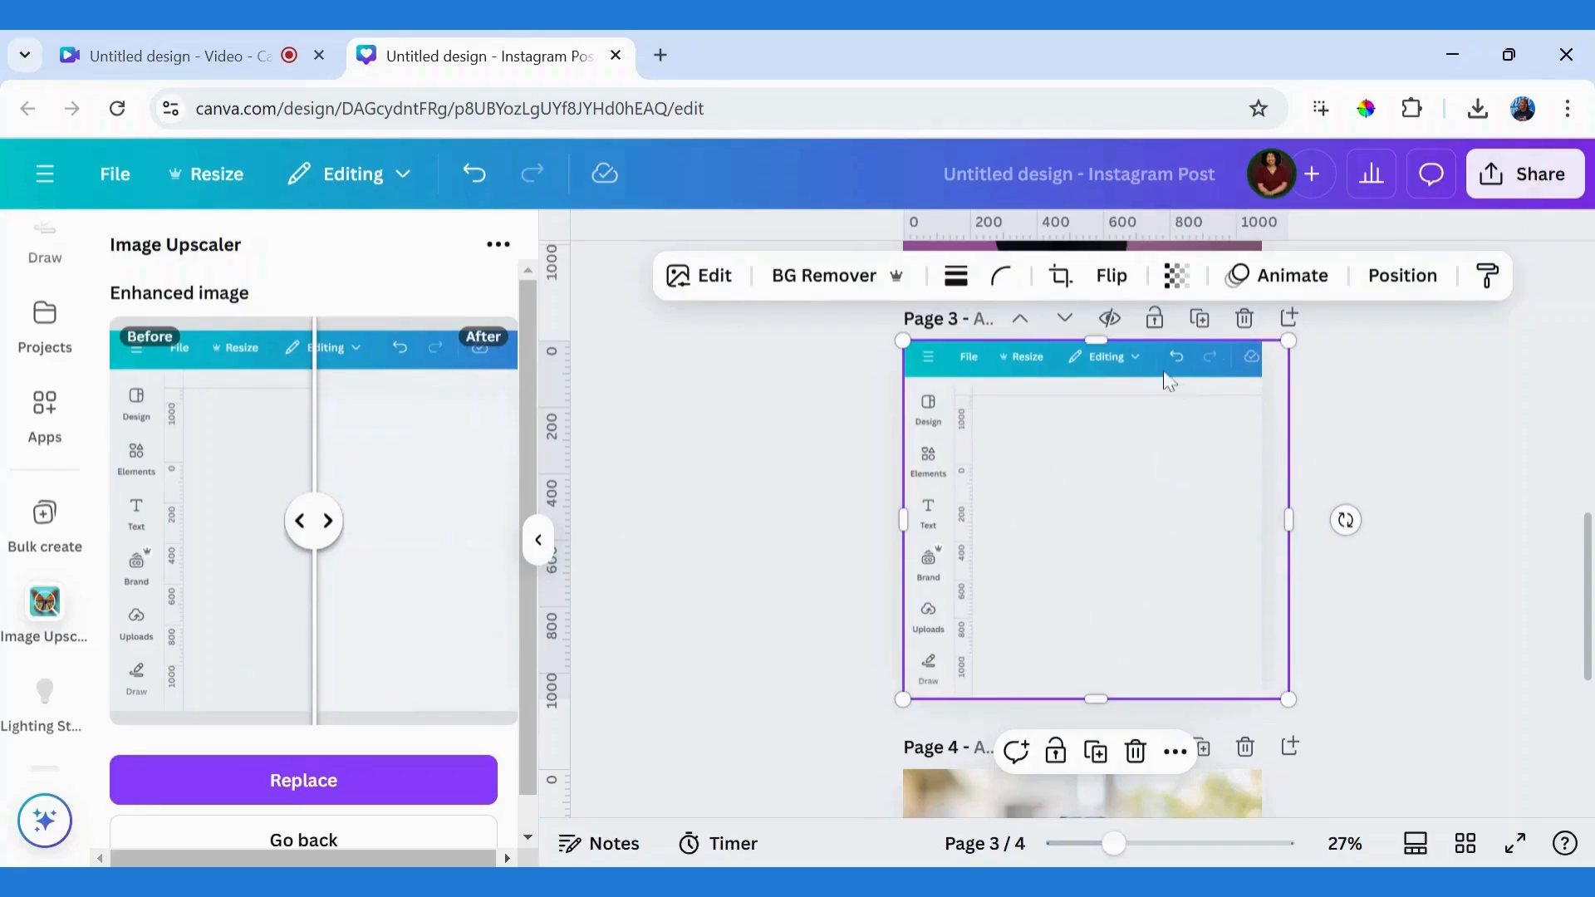
Step: Duplicate page 3 to keep the original screenshot, and replace the image on page 3 with the upscaled version
left_click(1200, 320)
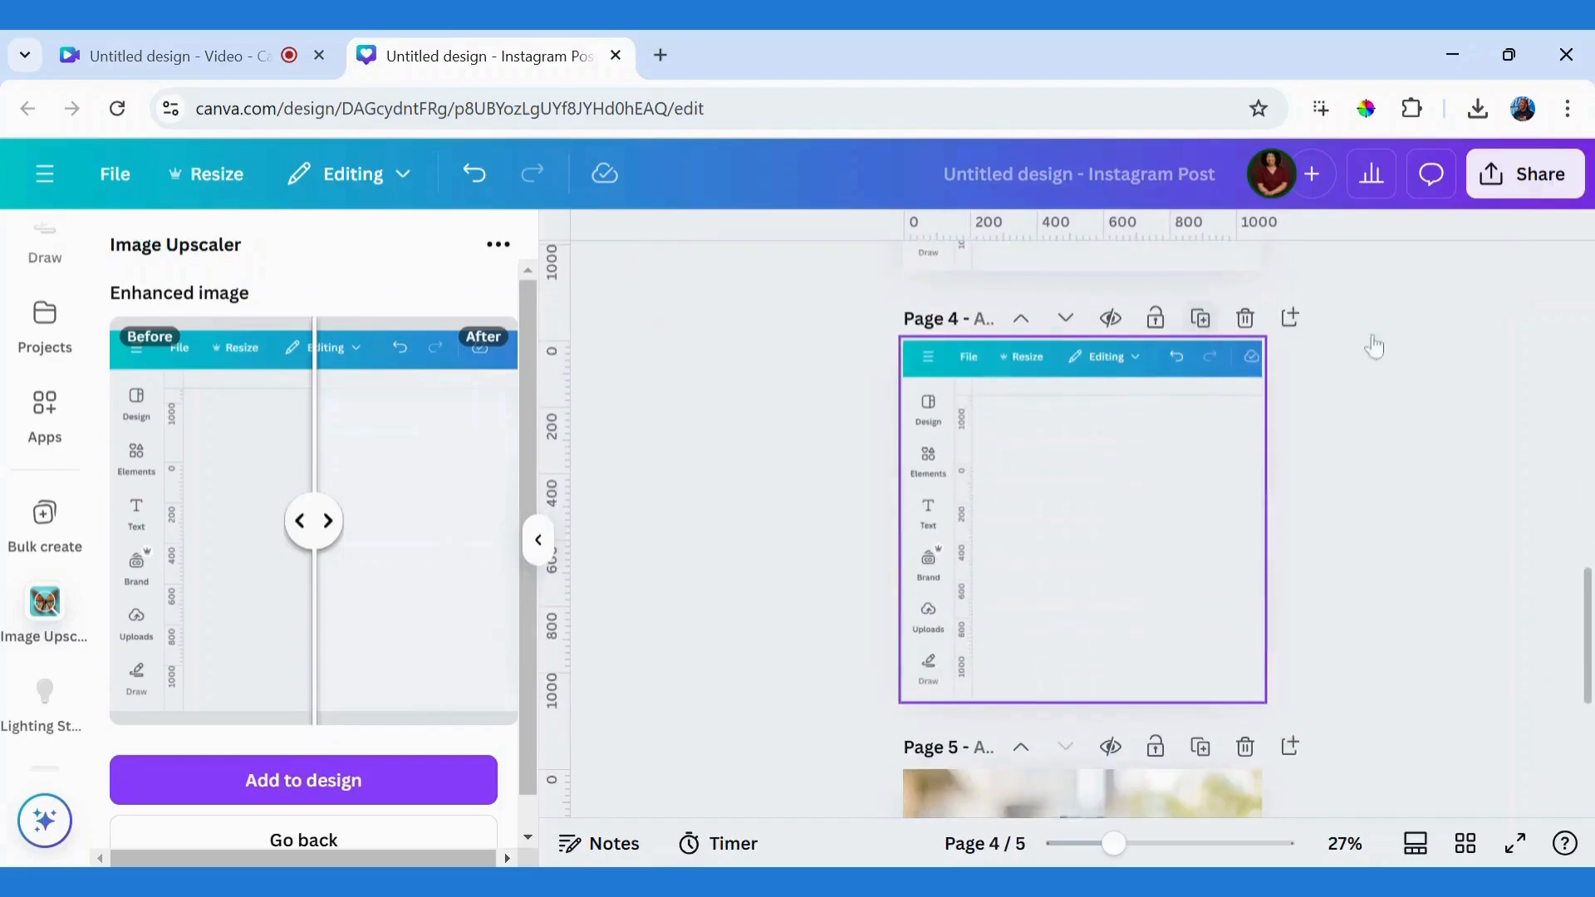
left_click_drag(1582, 582, 1582, 495)
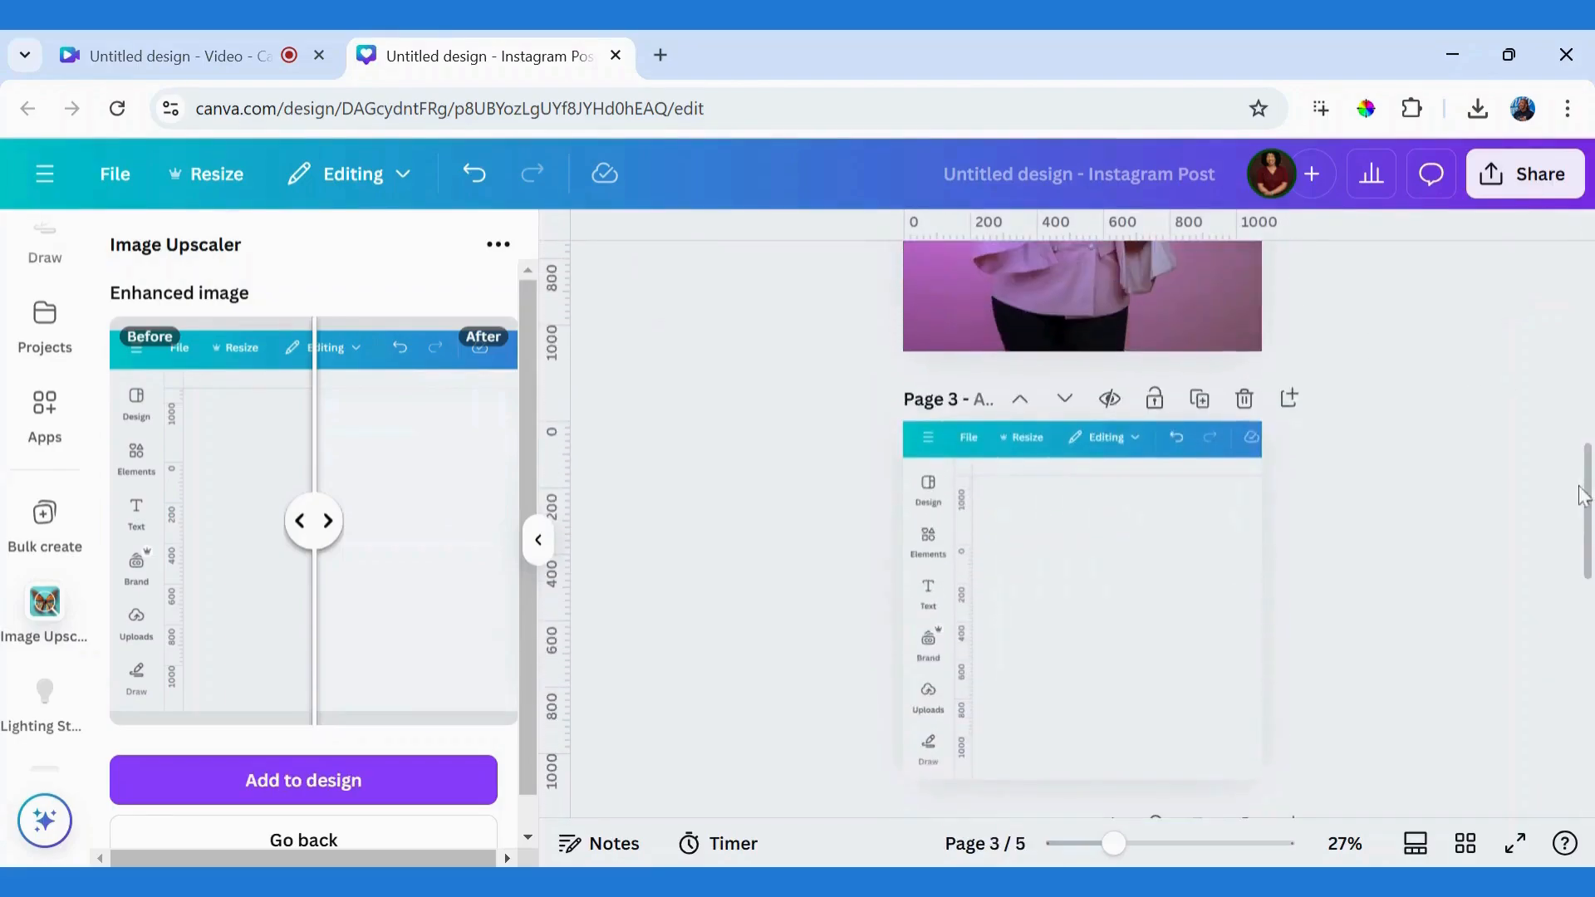
left_click(1034, 553)
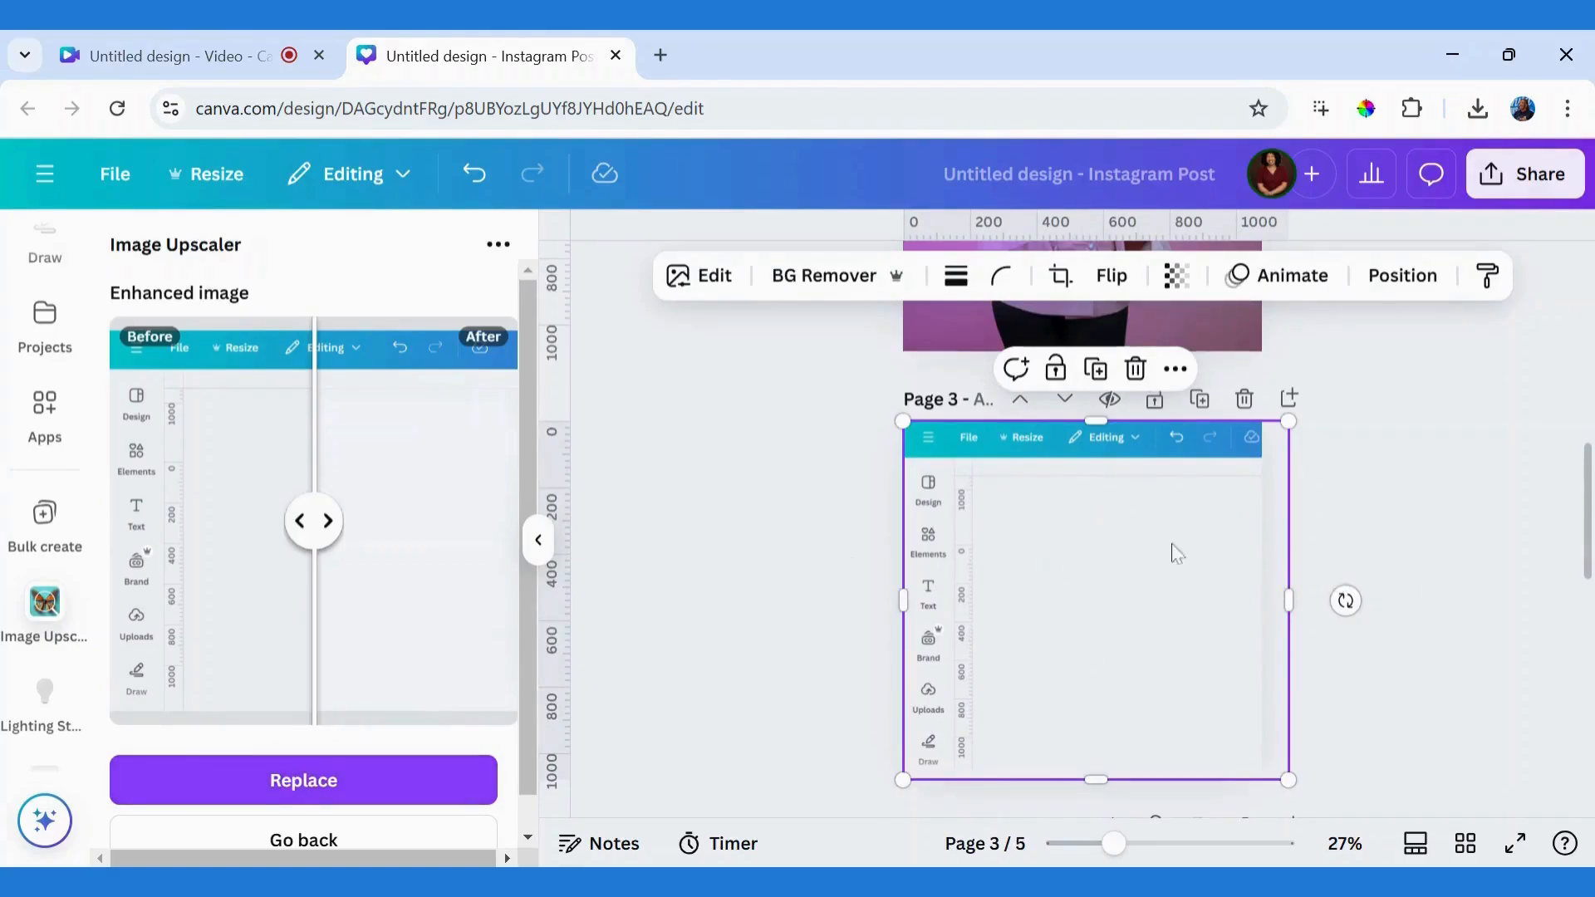
left_click(319, 790)
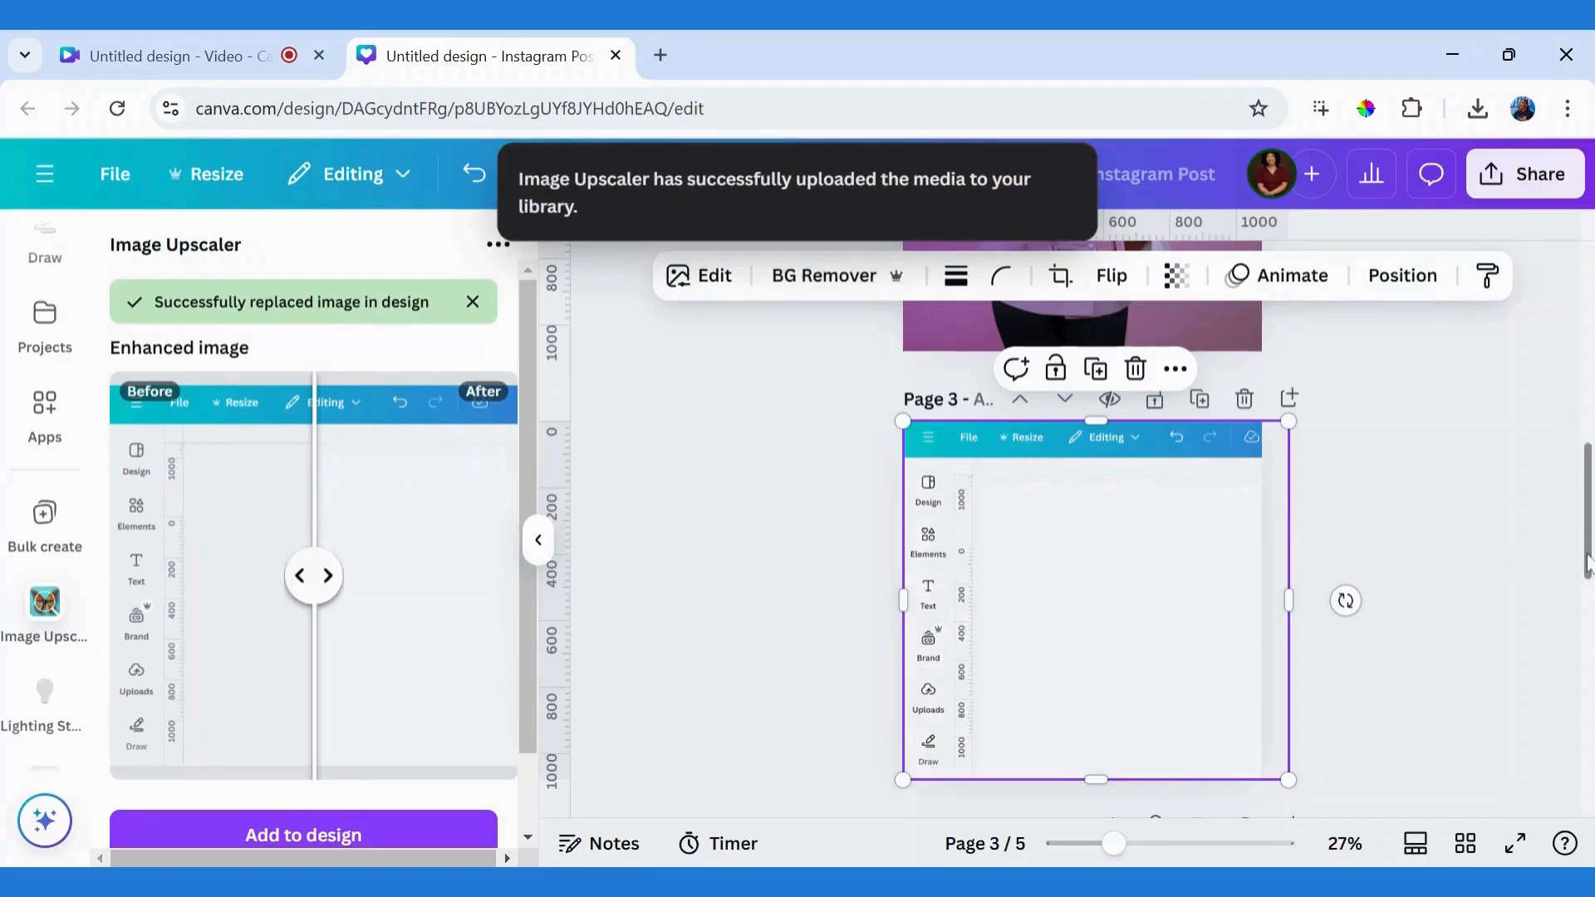
Step: Move the original screenshot from page 4 onto page 3 so that it partly overlaps the upscaled one
scroll(1587, 563, "down", 3)
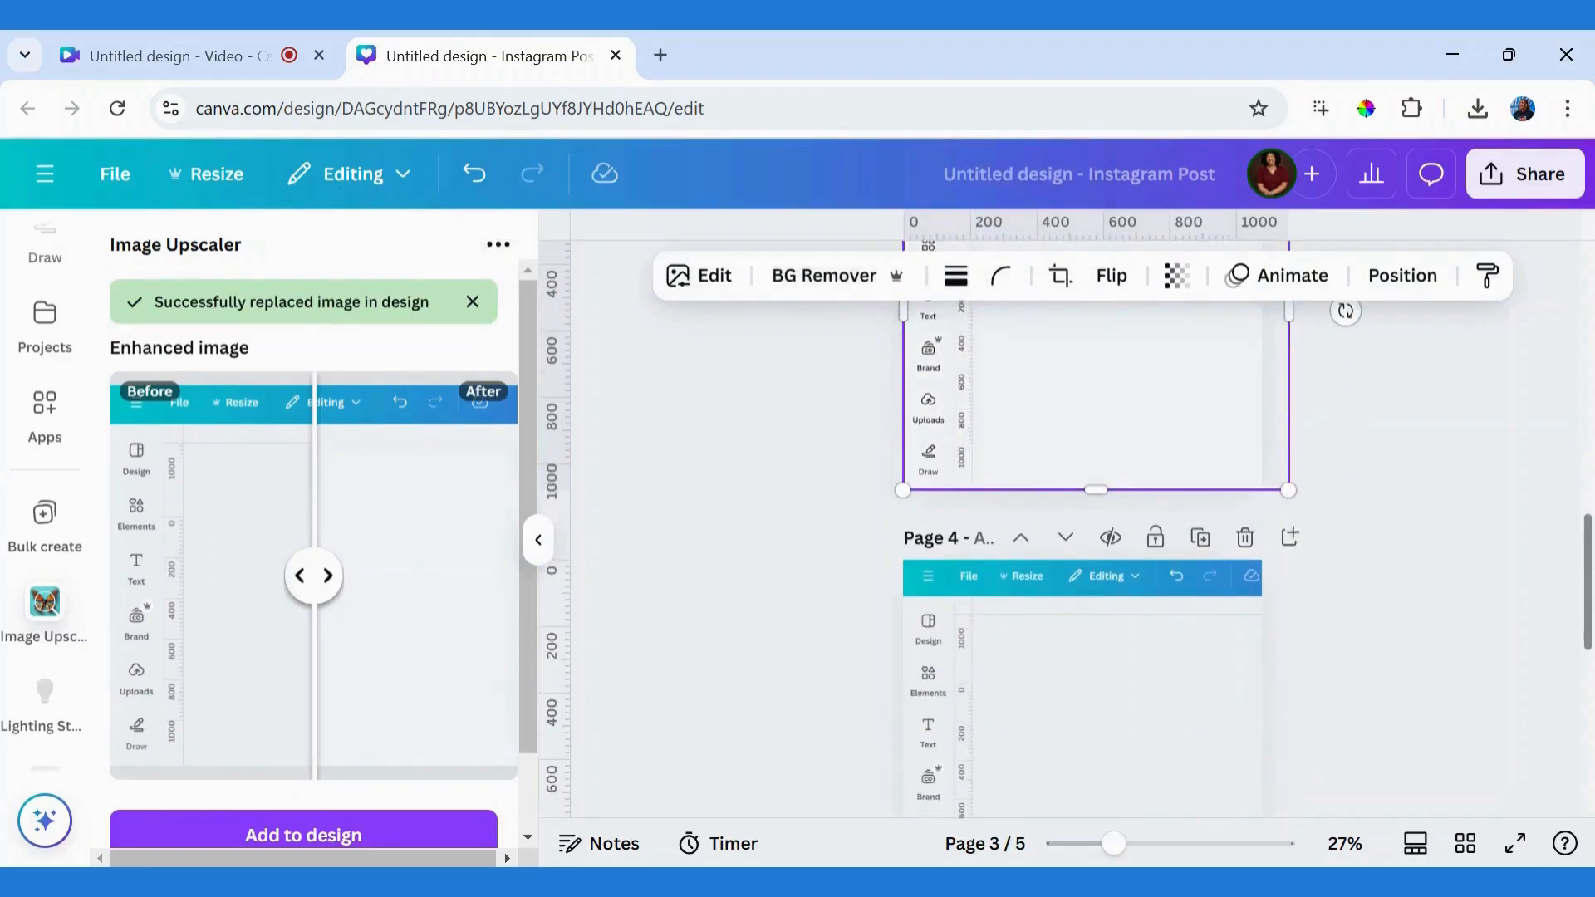
scroll(1107, 640, "down", 1)
left_click(1108, 641)
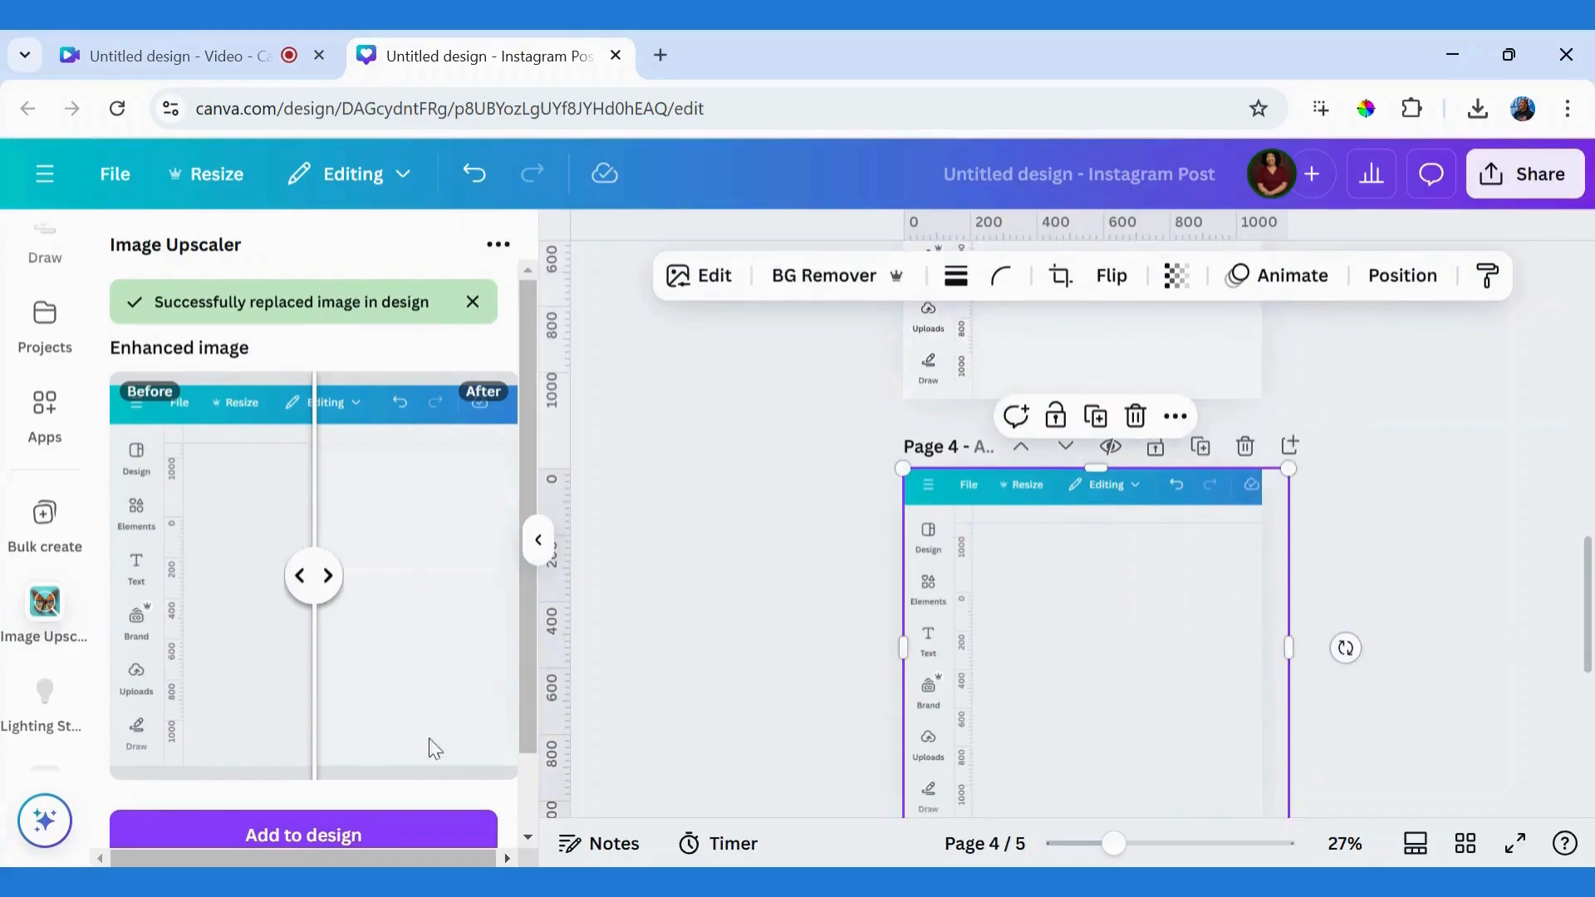
left_click(538, 540)
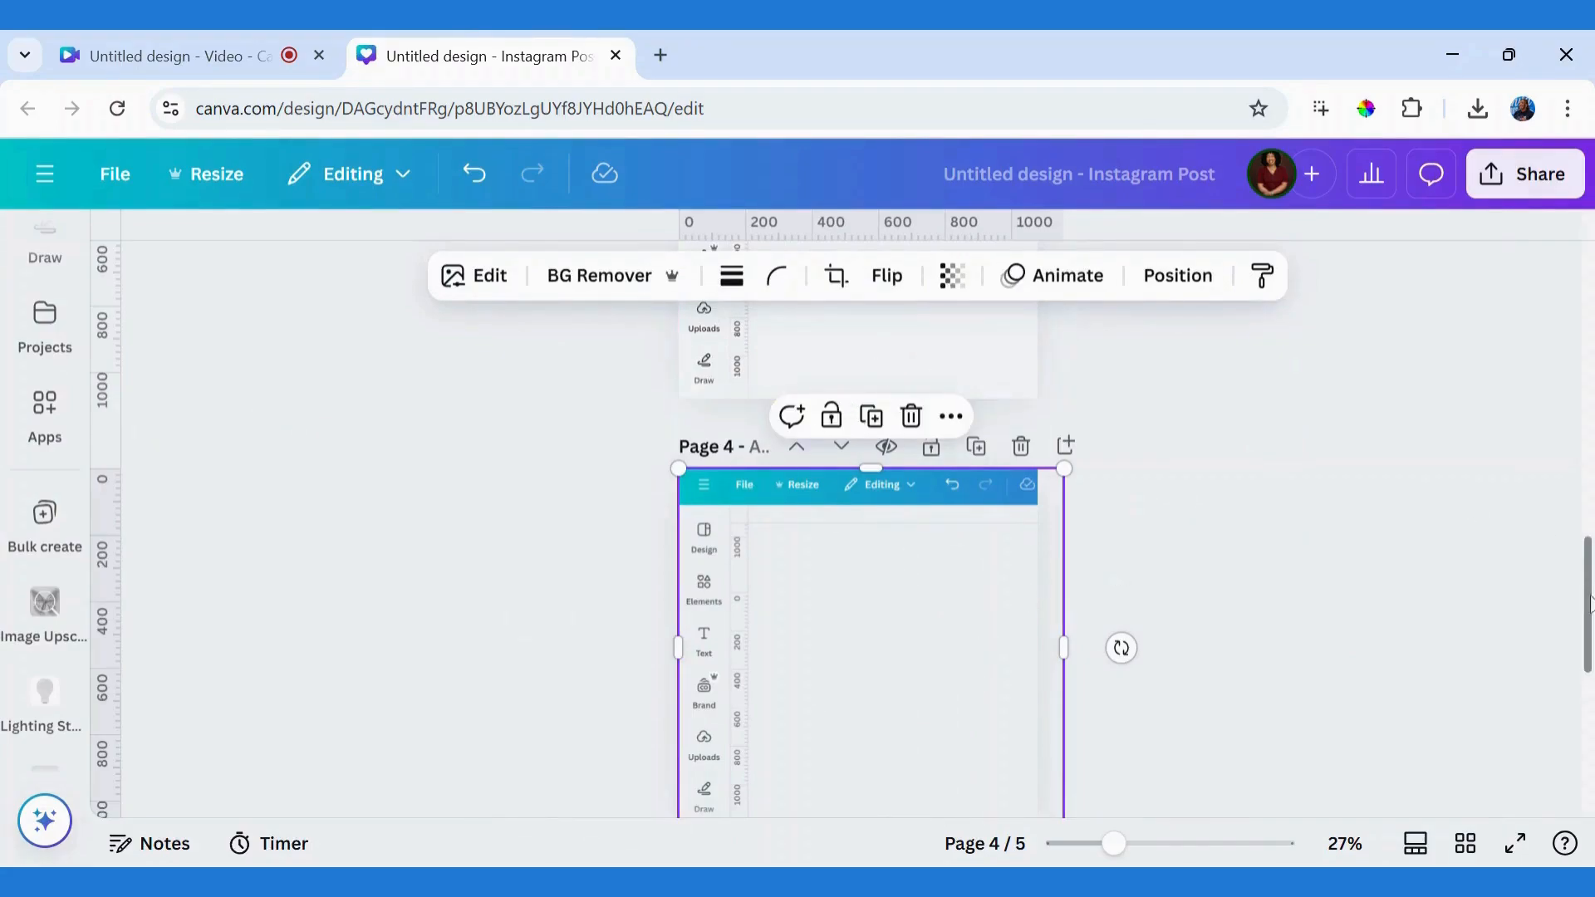
mouse_move(1590, 604)
left_mouse_down()
mouse_move(1590, 525)
mouse_move(1590, 574)
left_mouse_up()
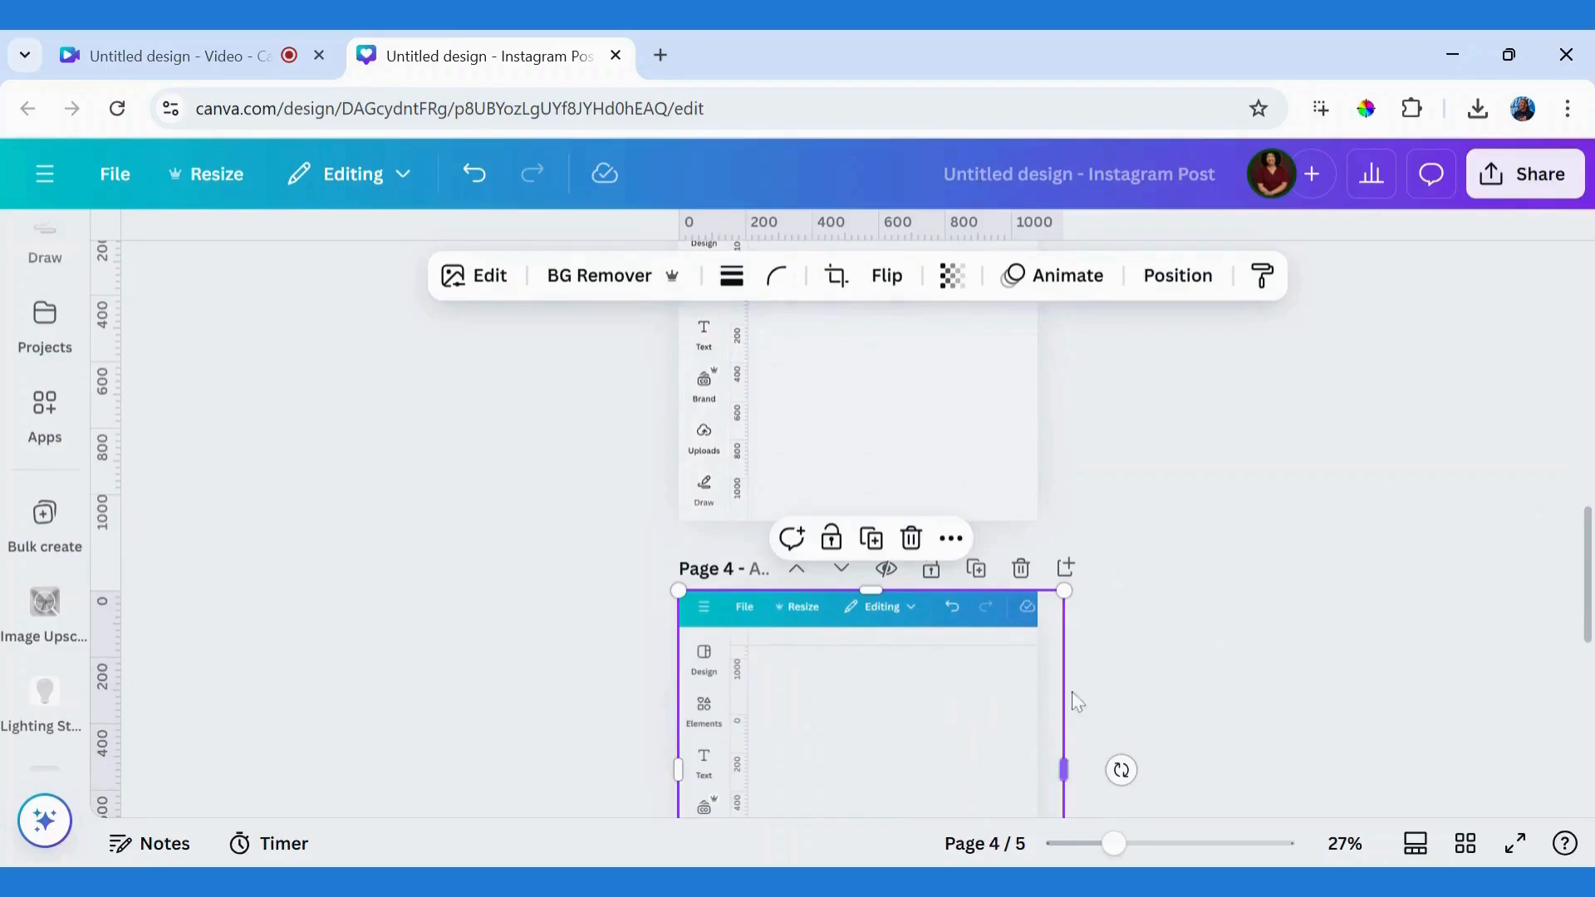
left_click_drag(951, 688, 1051, 313)
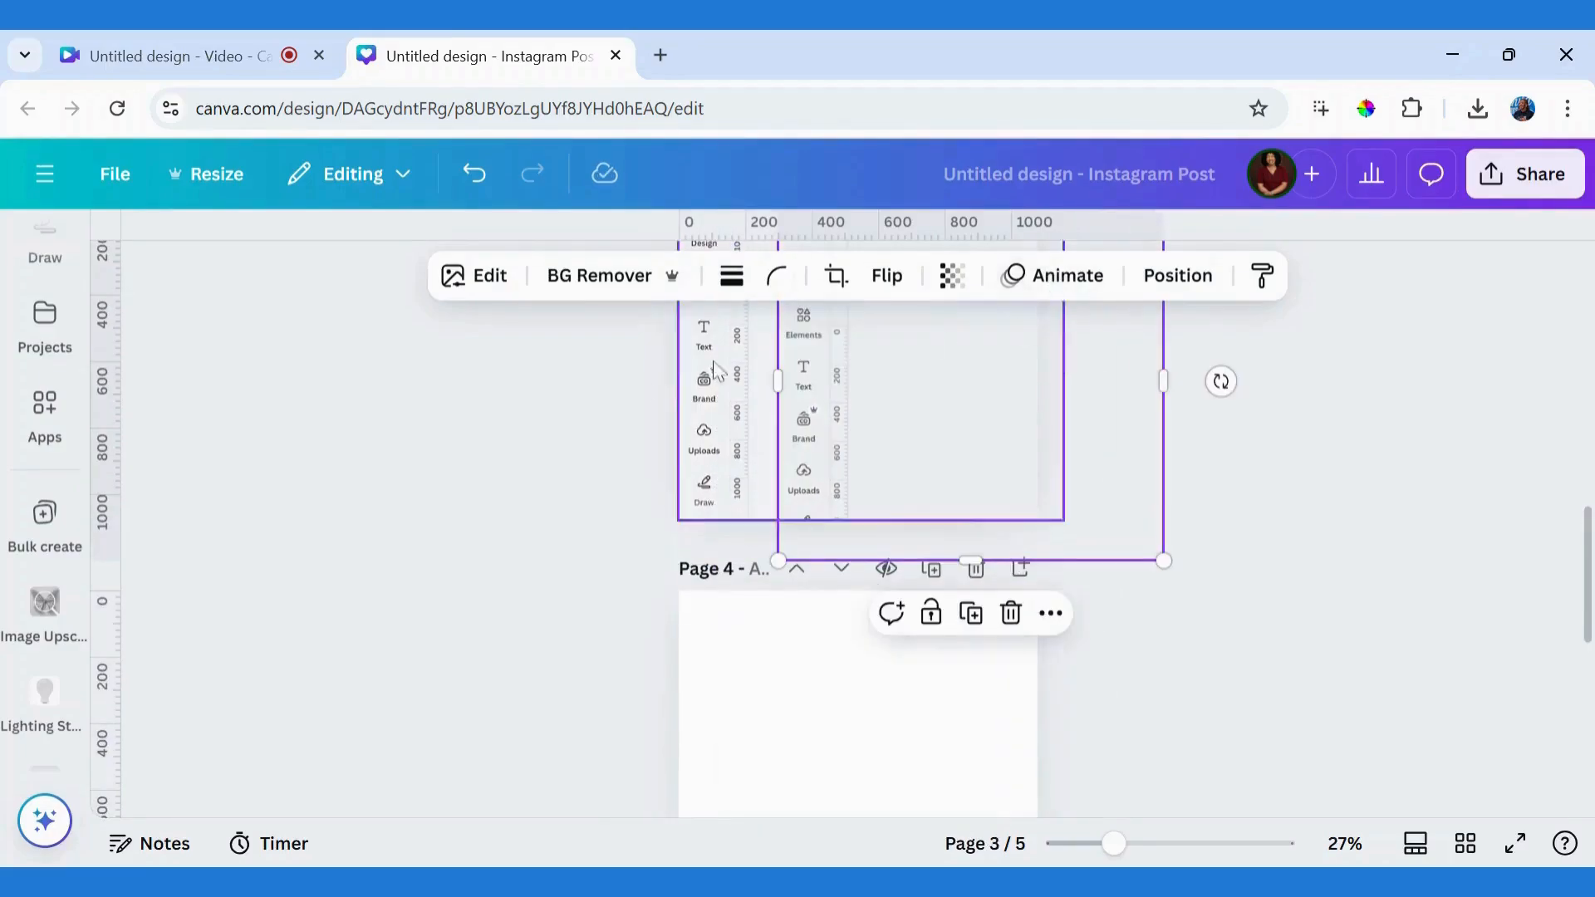
Step: Compare the two overlapping screenshots on page 3, and delete the blank page 4
left_click_drag(1590, 581, 1590, 520)
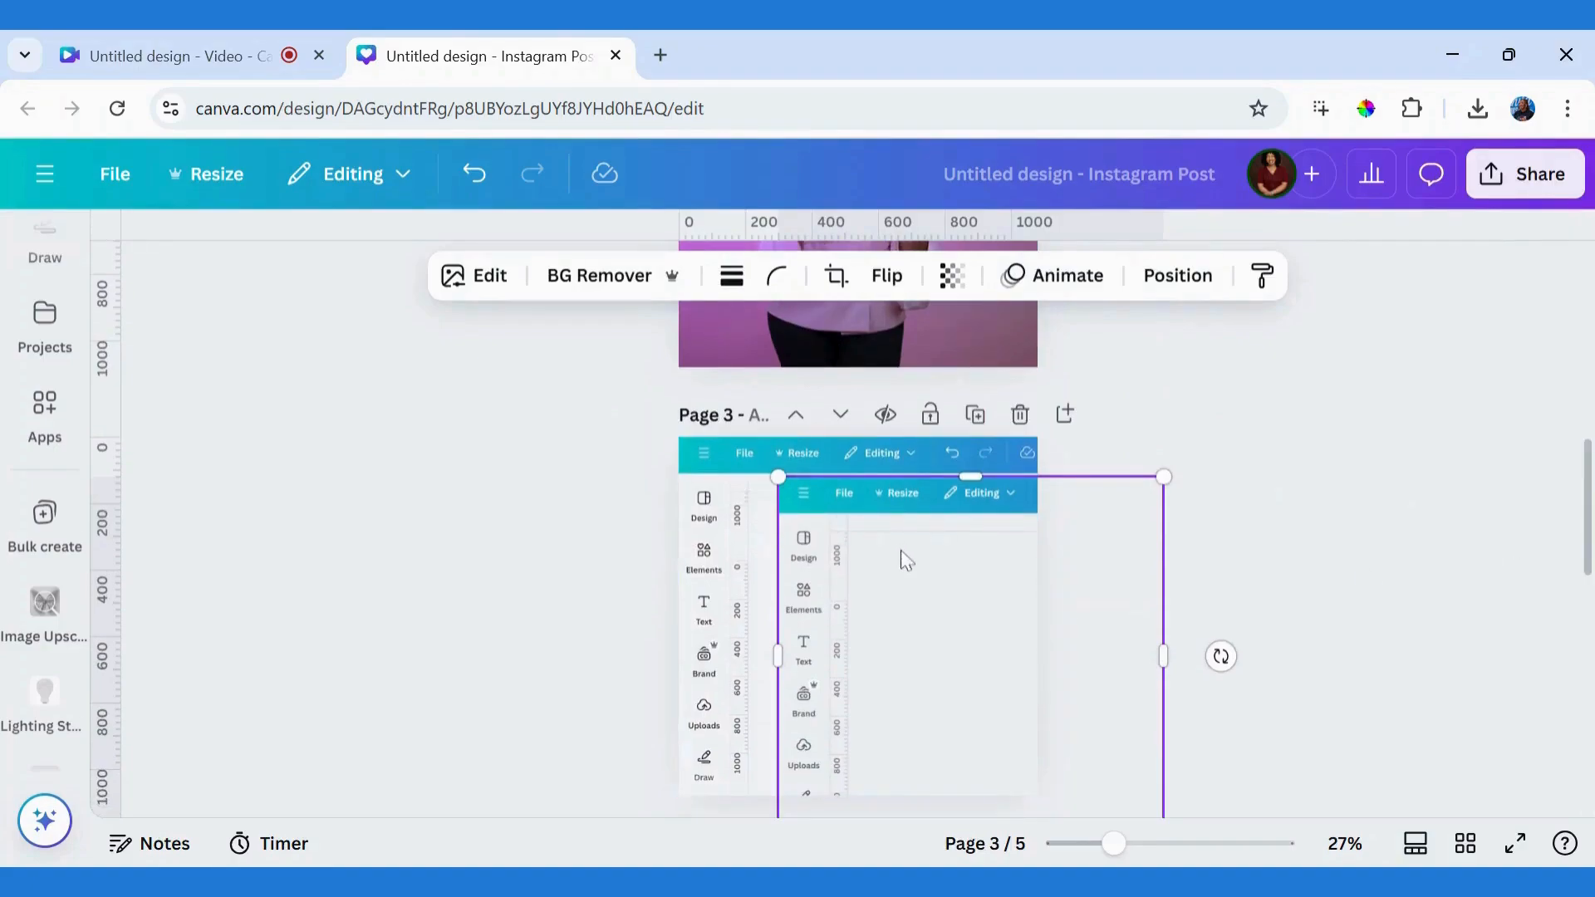
left_click_drag(906, 559, 700, 536)
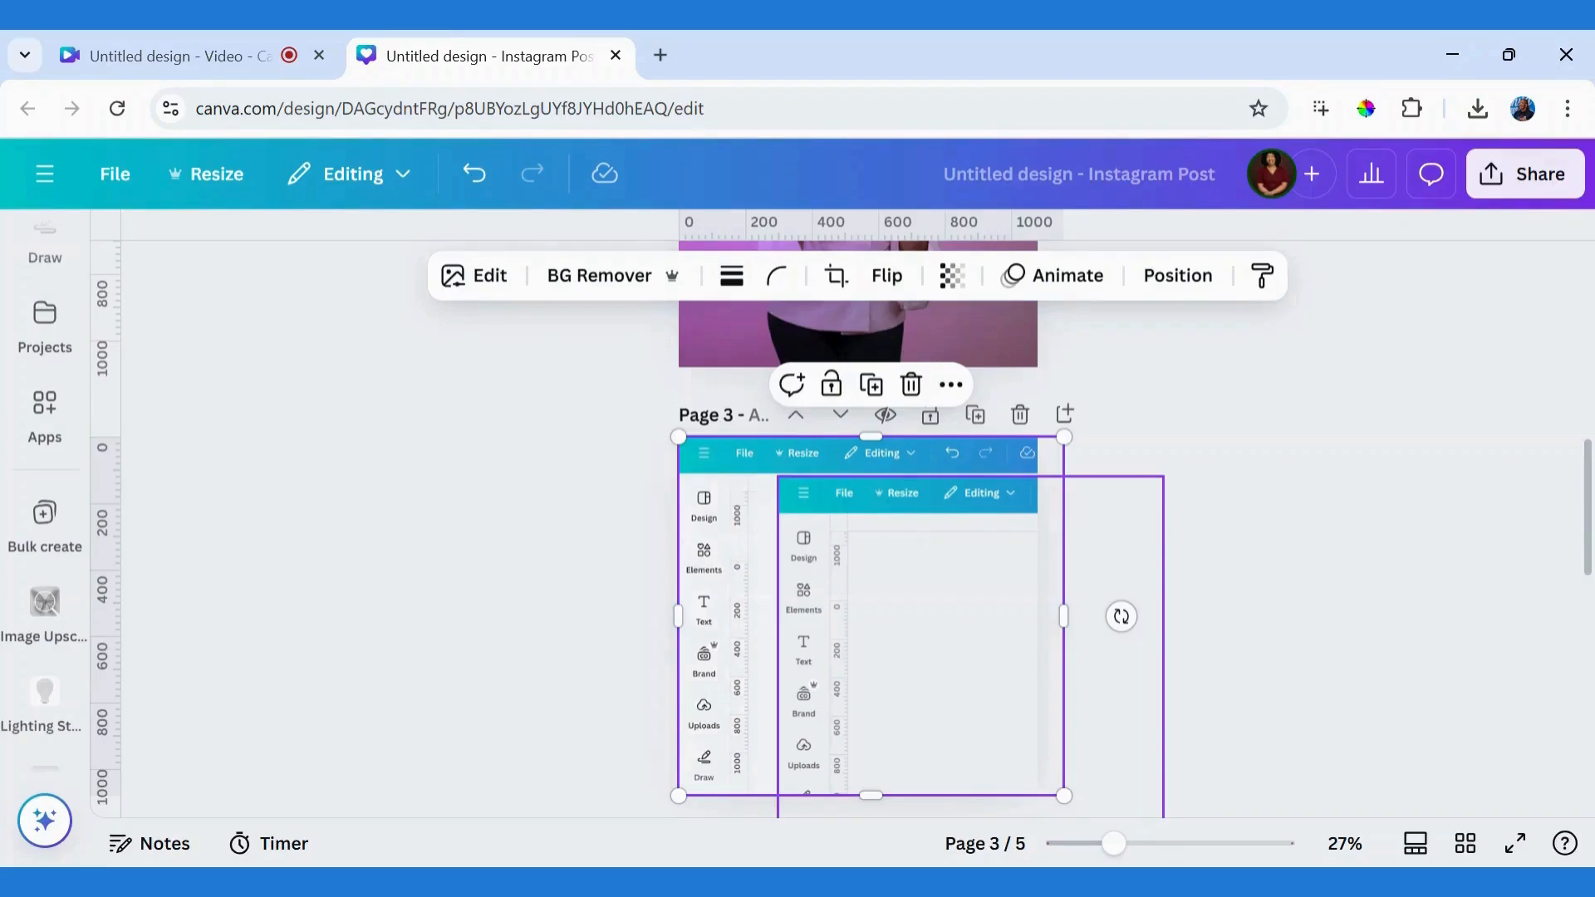
left_click(971, 580)
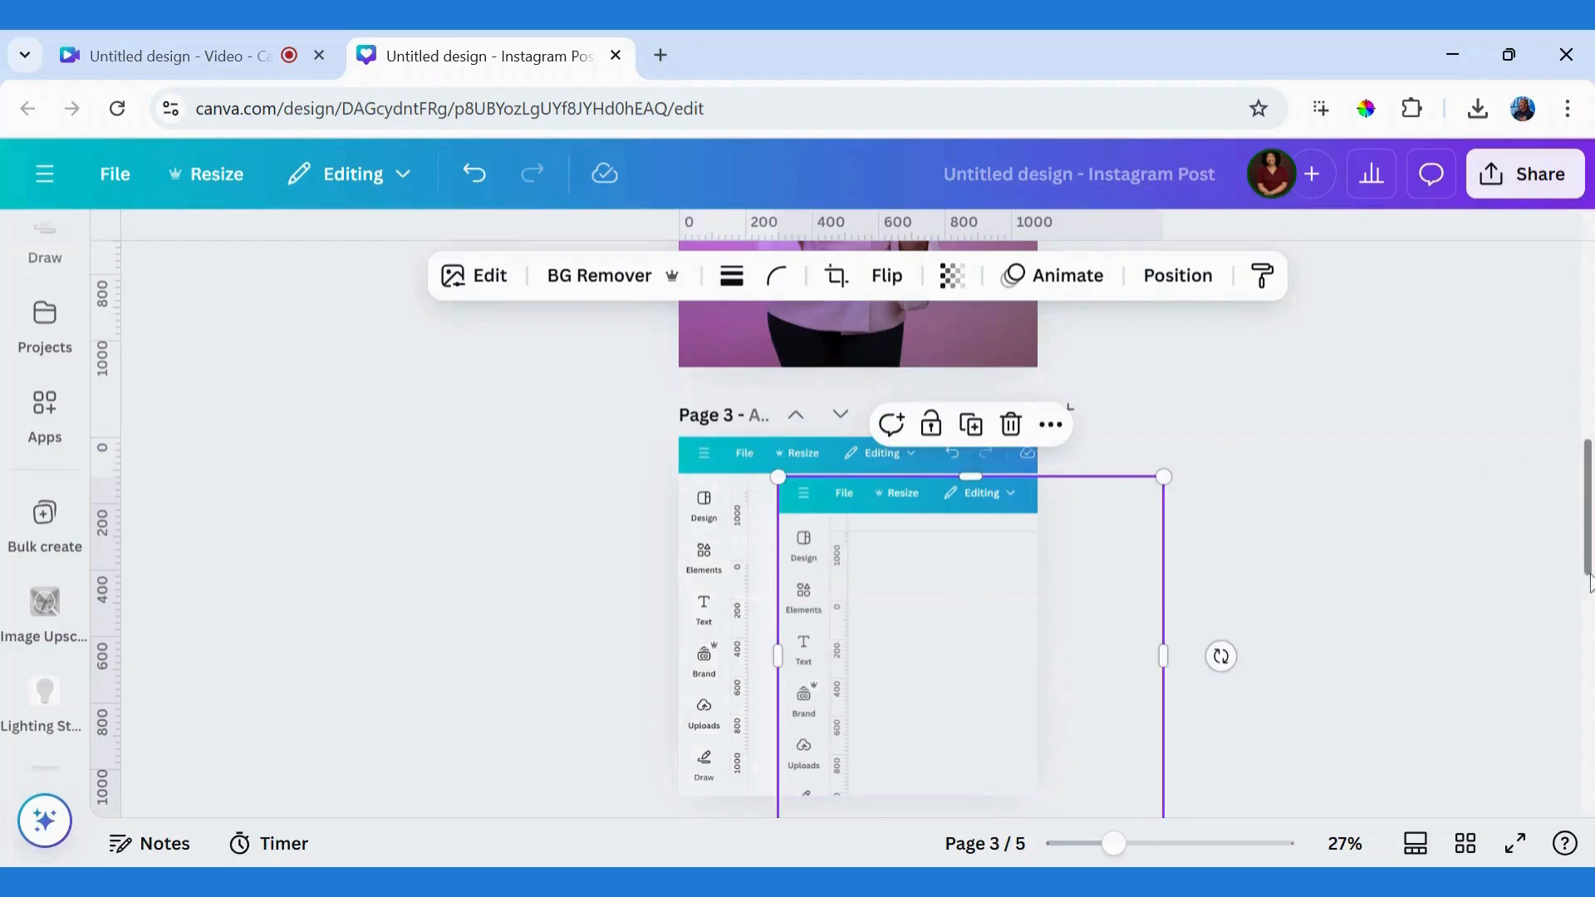
scroll(1589, 582, "down", 5)
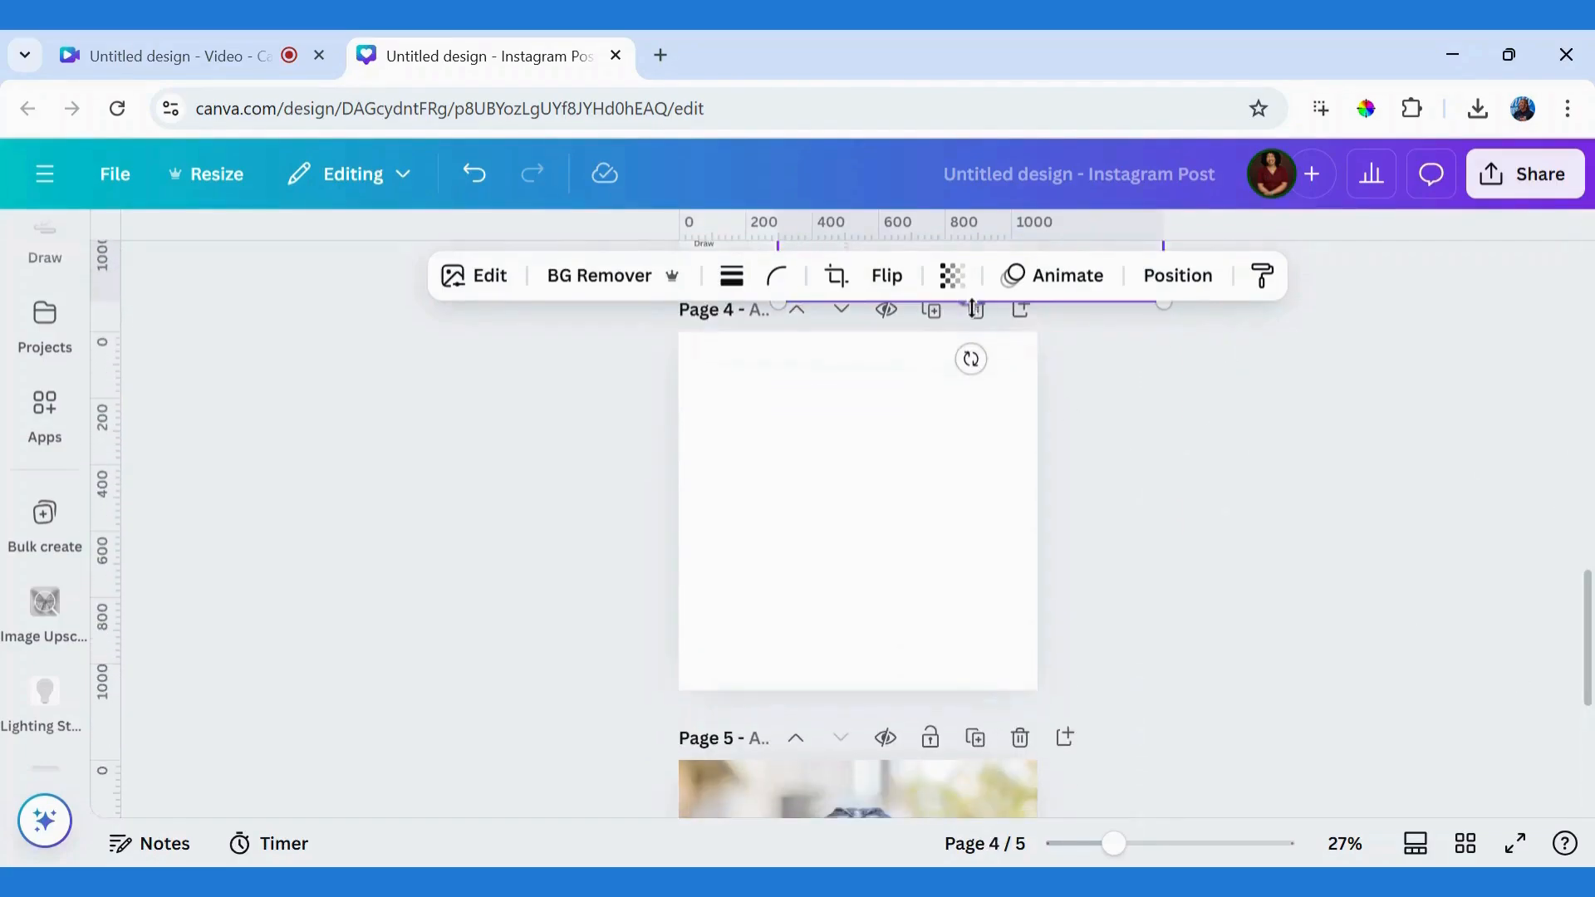
left_click(975, 310)
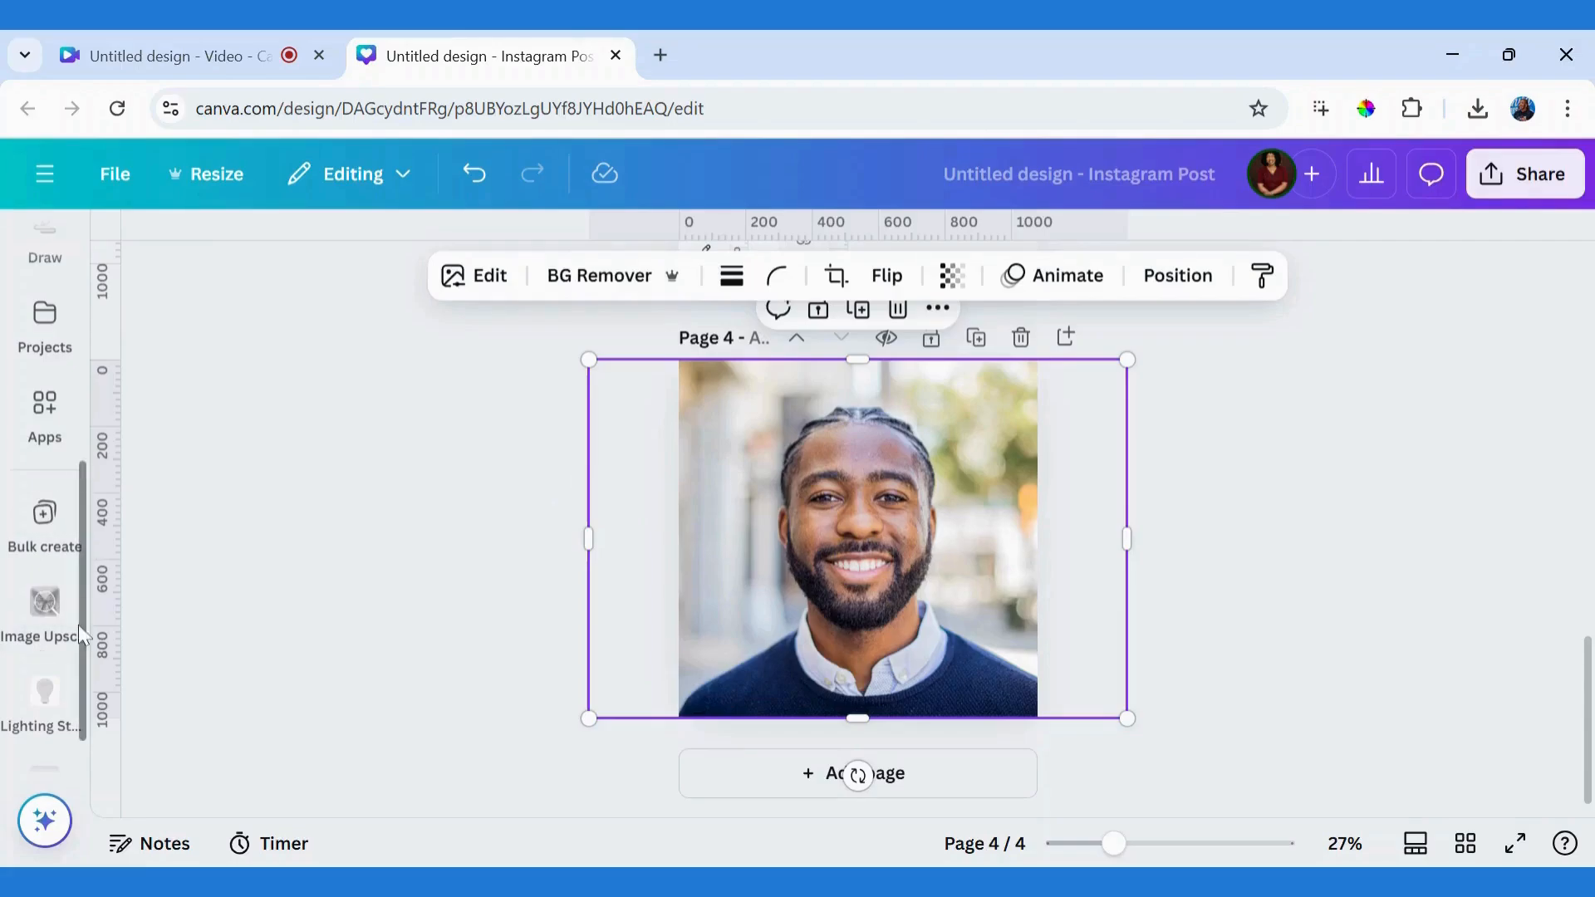
Step: Enhance the man's portrait on page 4 with Pixel Enhancer and expand the original image to compare the two versions
scroll(83, 662, "down", 1)
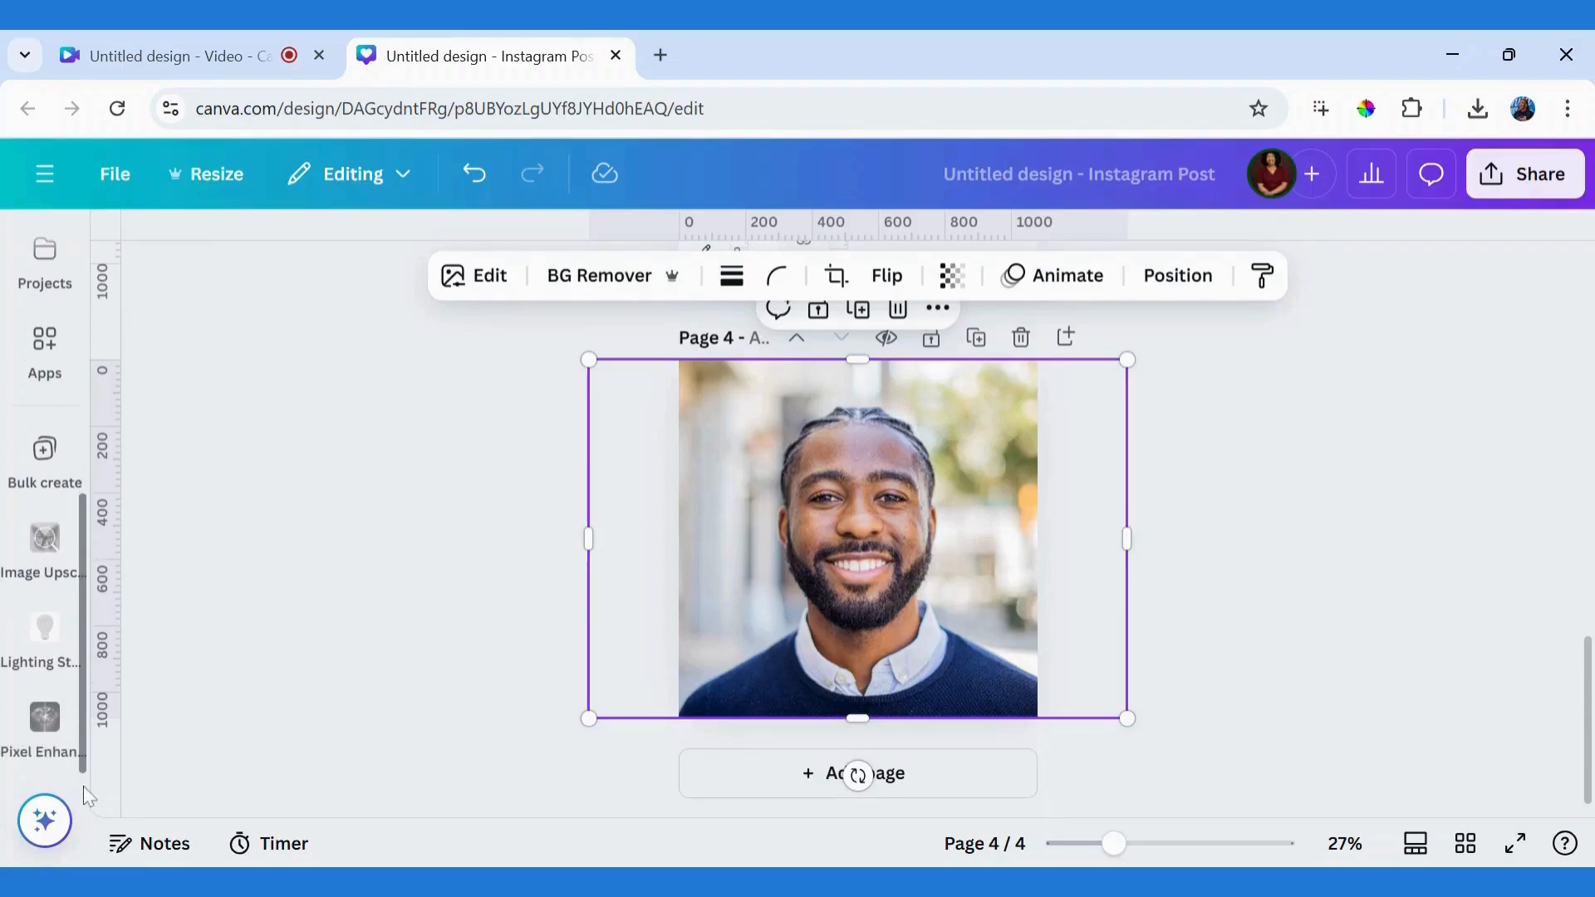
left_click(45, 720)
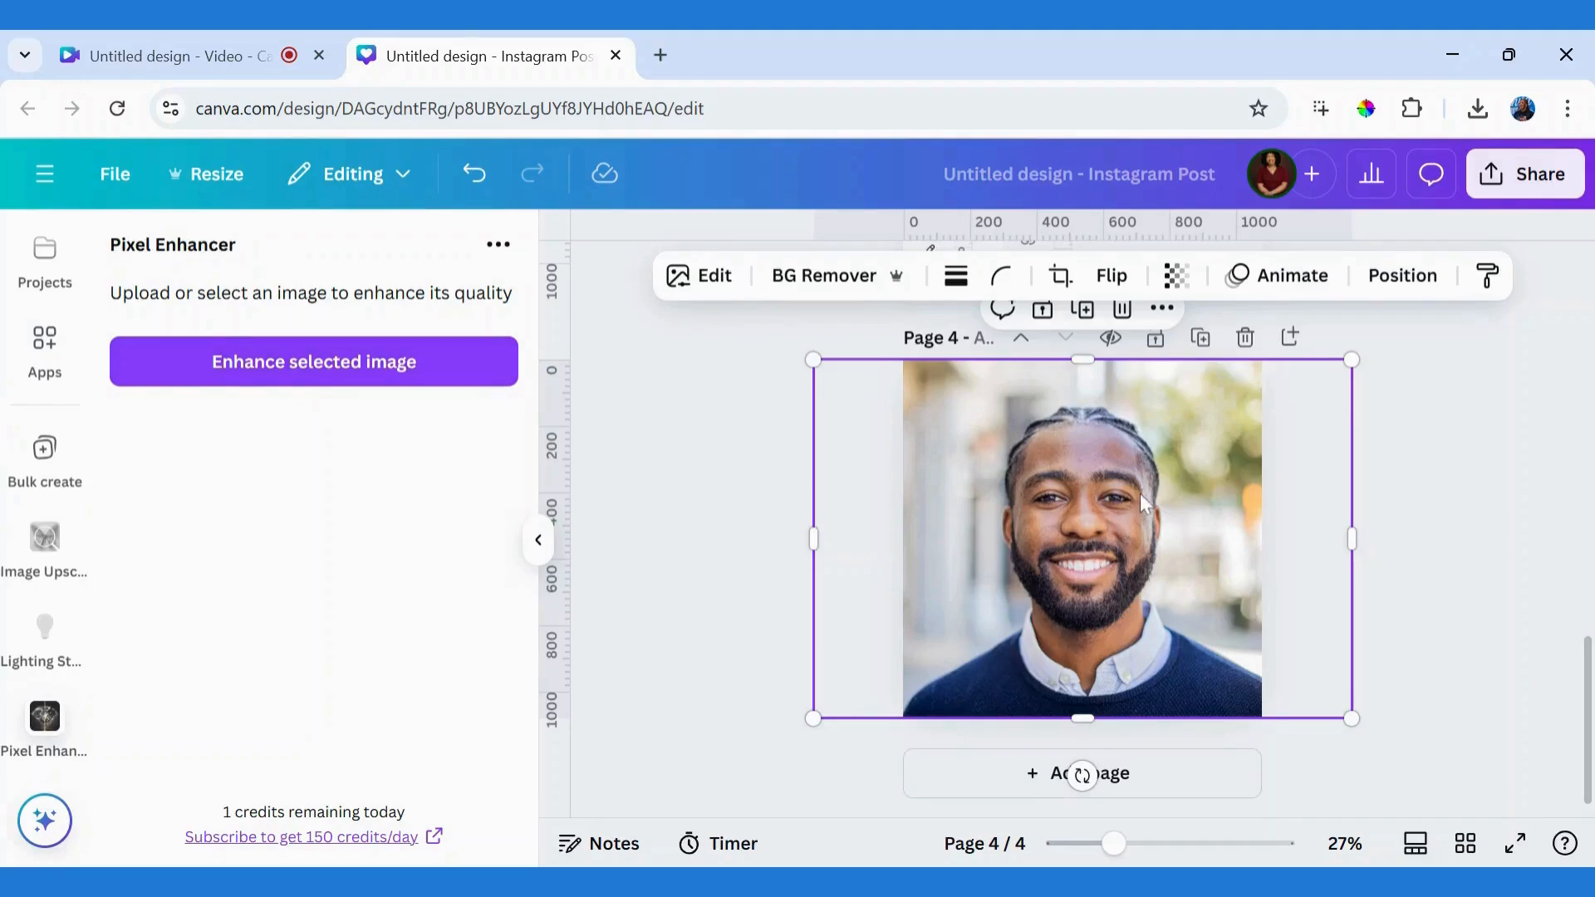
left_click(273, 378)
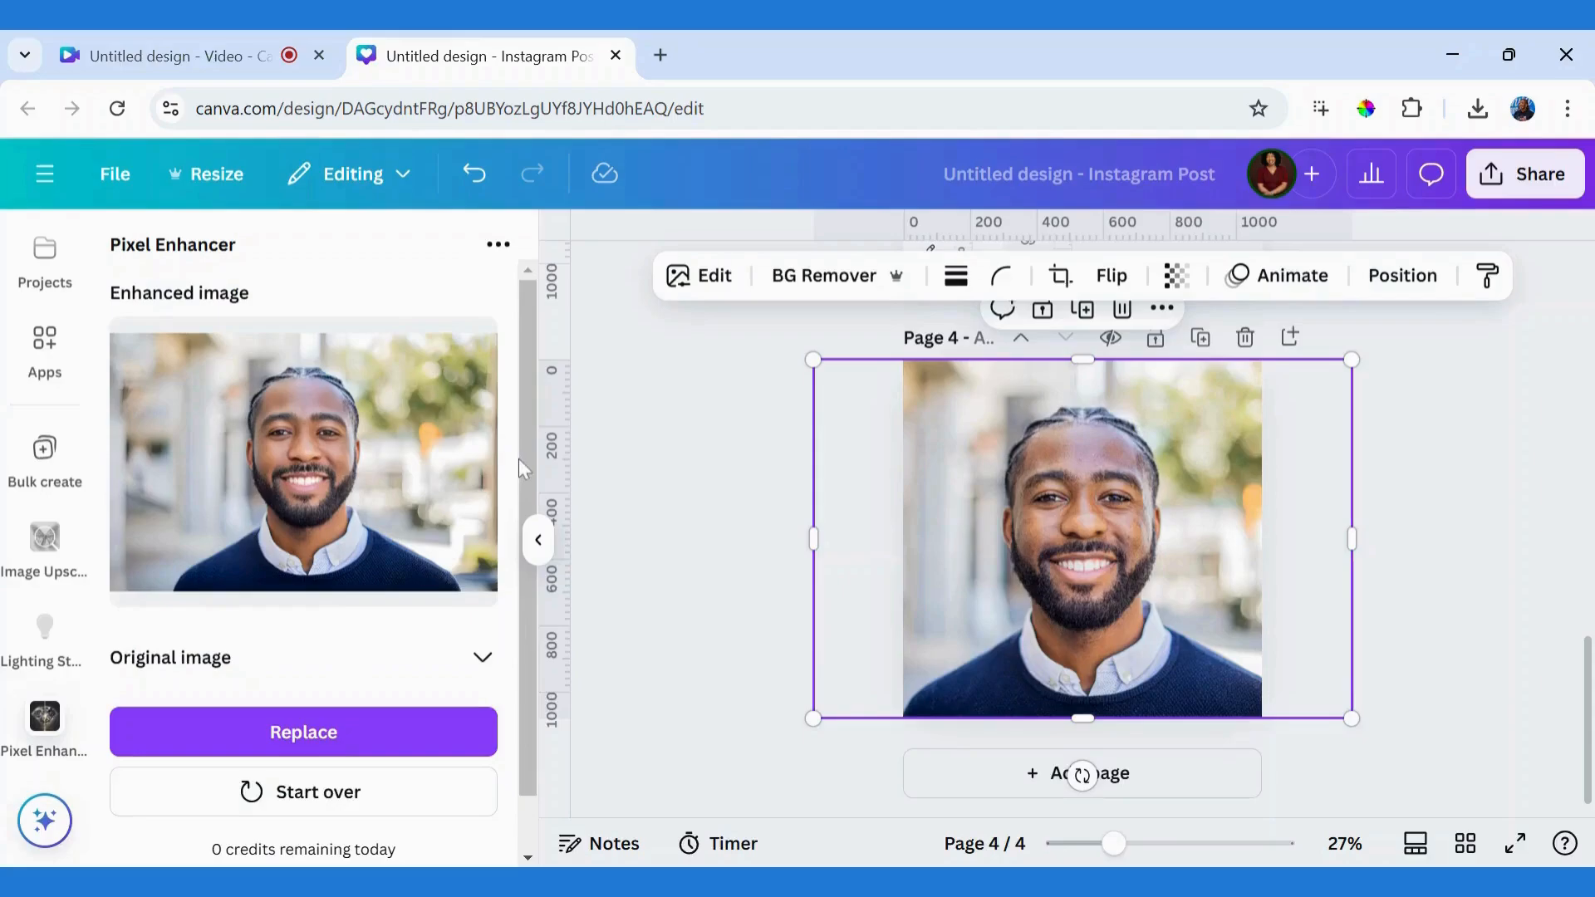
scroll(534, 475, "down", 2)
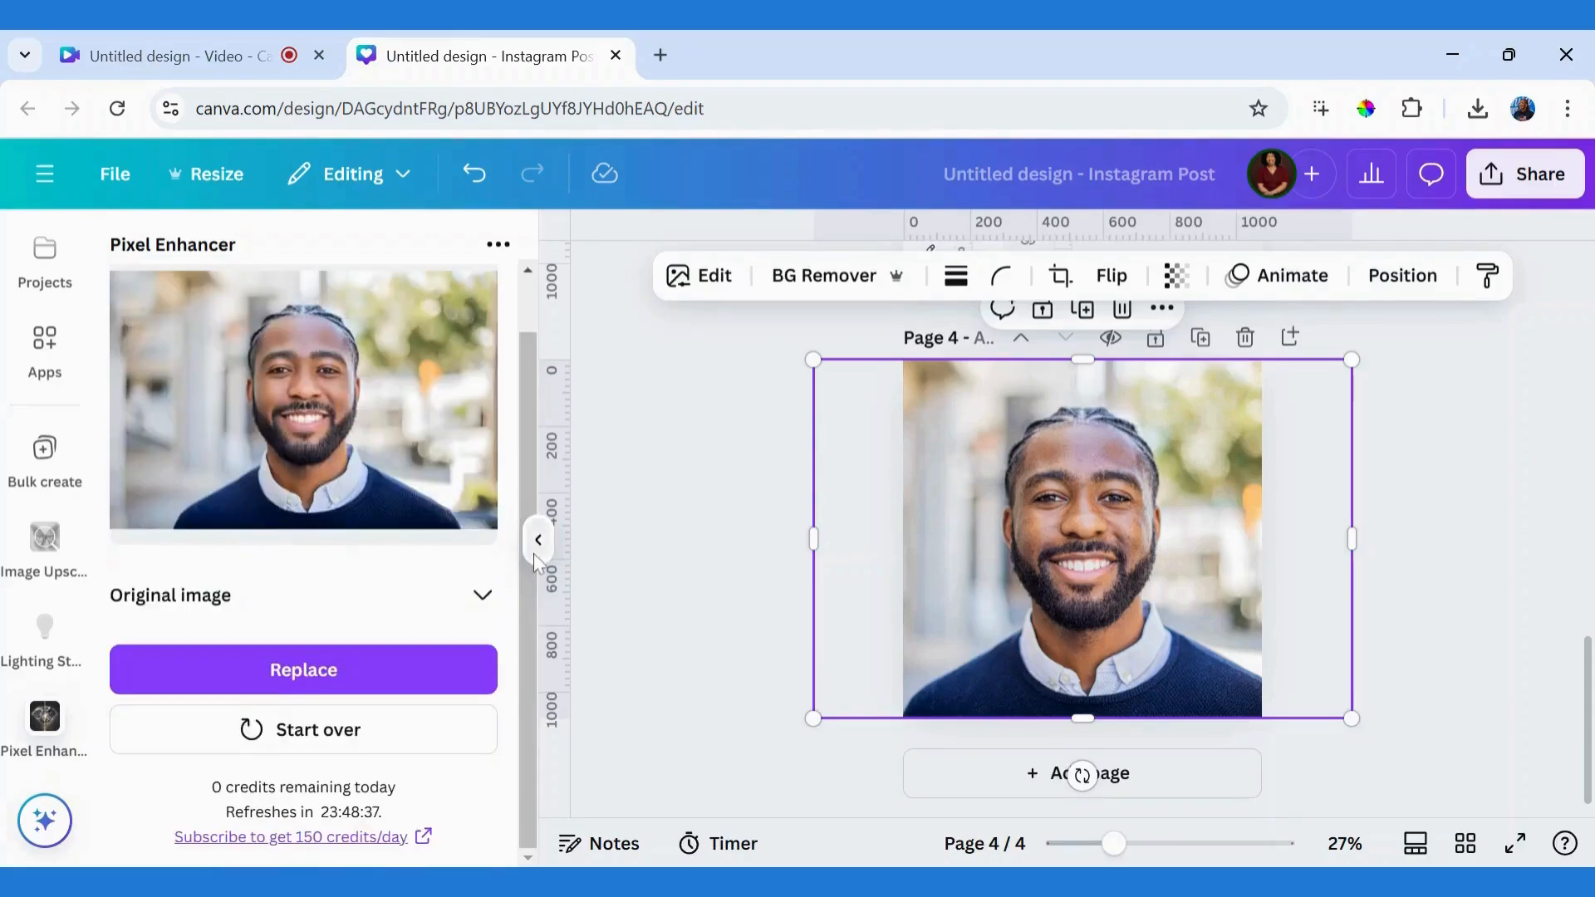
left_click(483, 597)
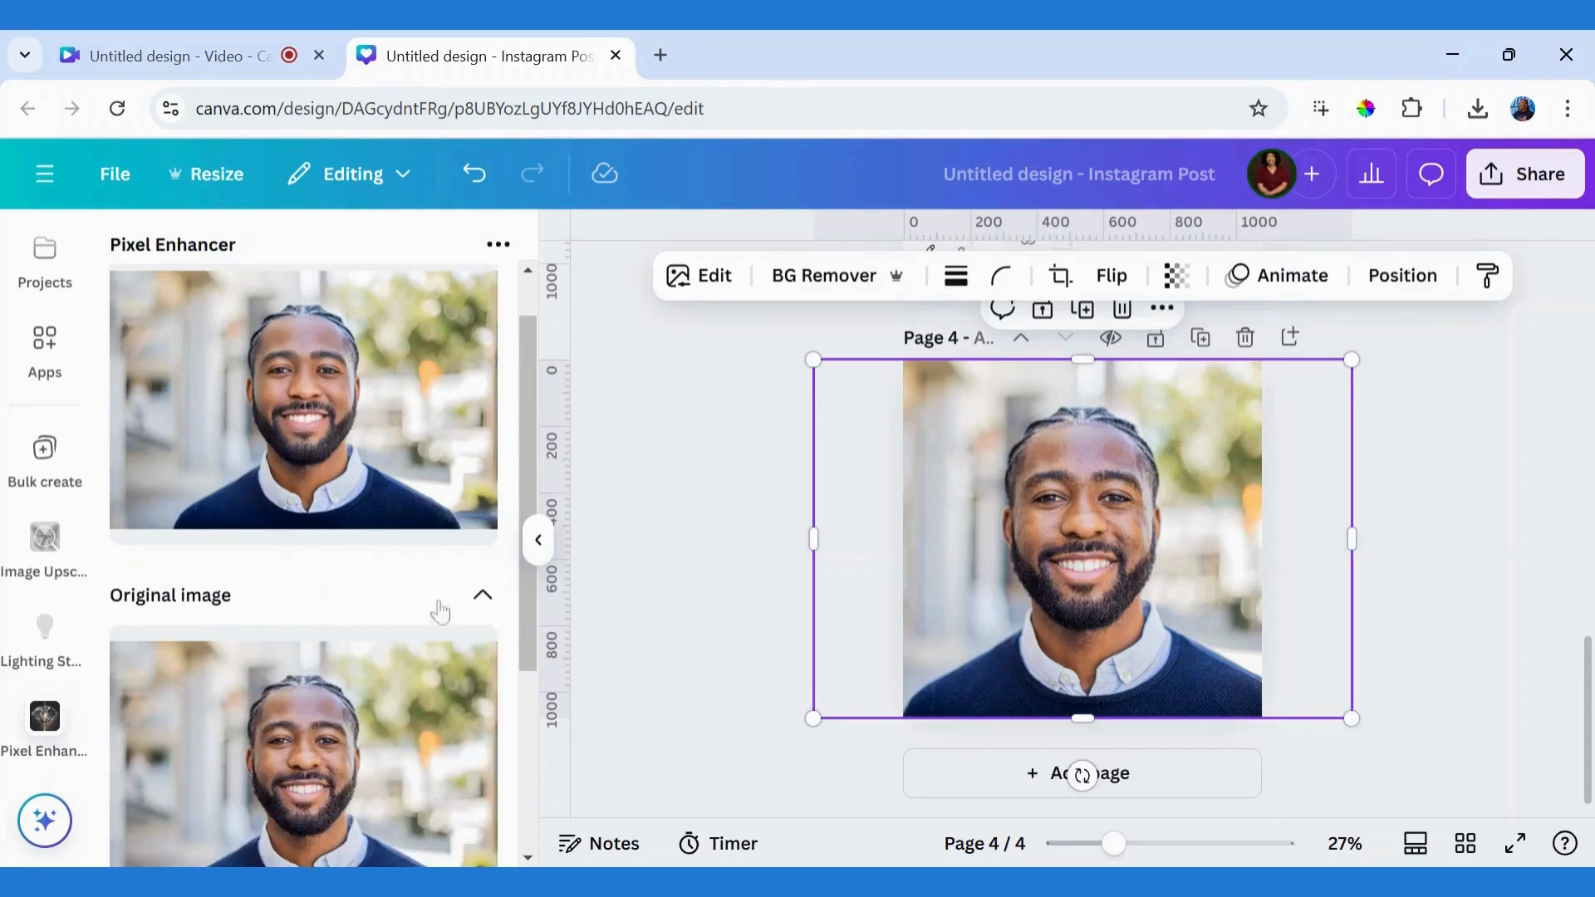
mouse_move(525, 658)
left_mouse_down()
mouse_move(520, 788)
mouse_move(515, 645)
left_mouse_up()
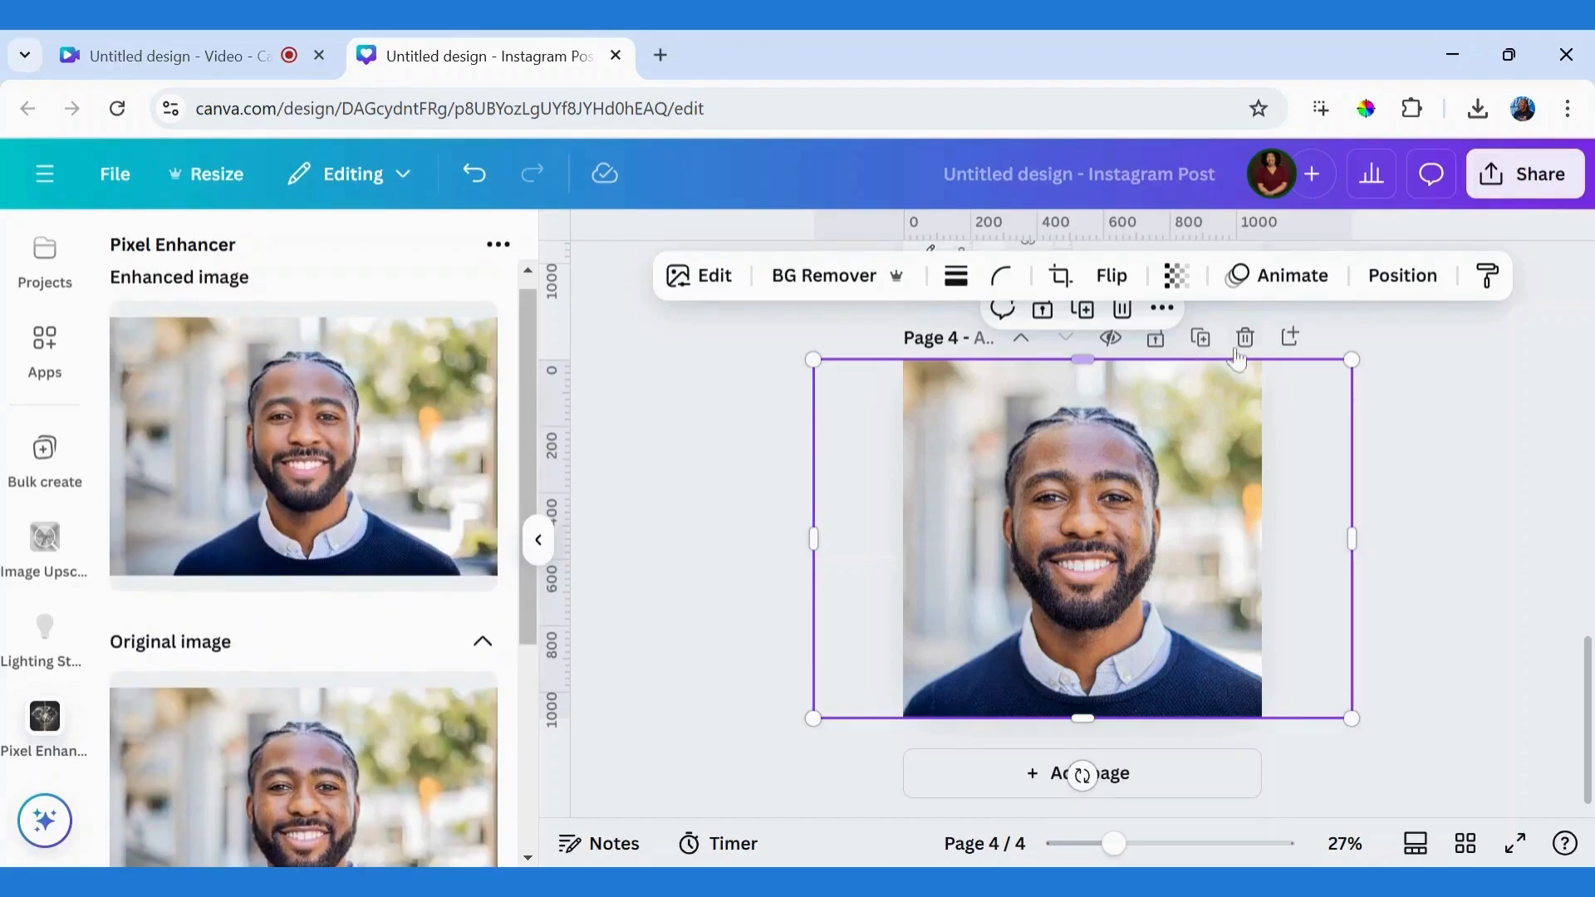
Step: Duplicate page 4 to keep the original portrait, and replace the photo on page 4 with the enhanced version
left_click(1200, 339)
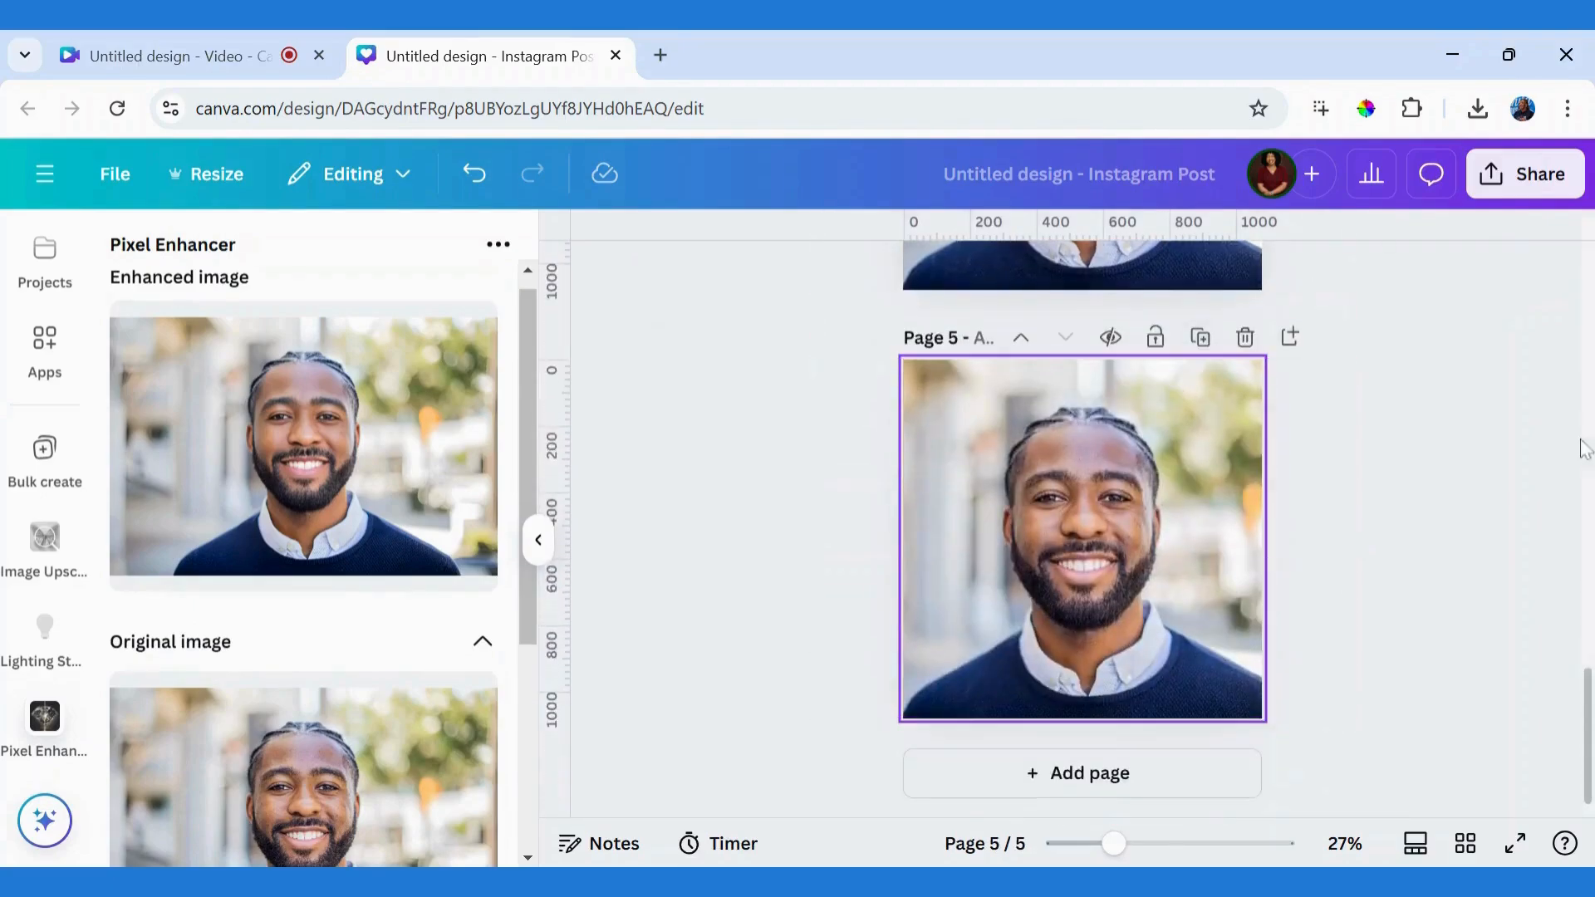
scroll(1395, 573, "up", 5)
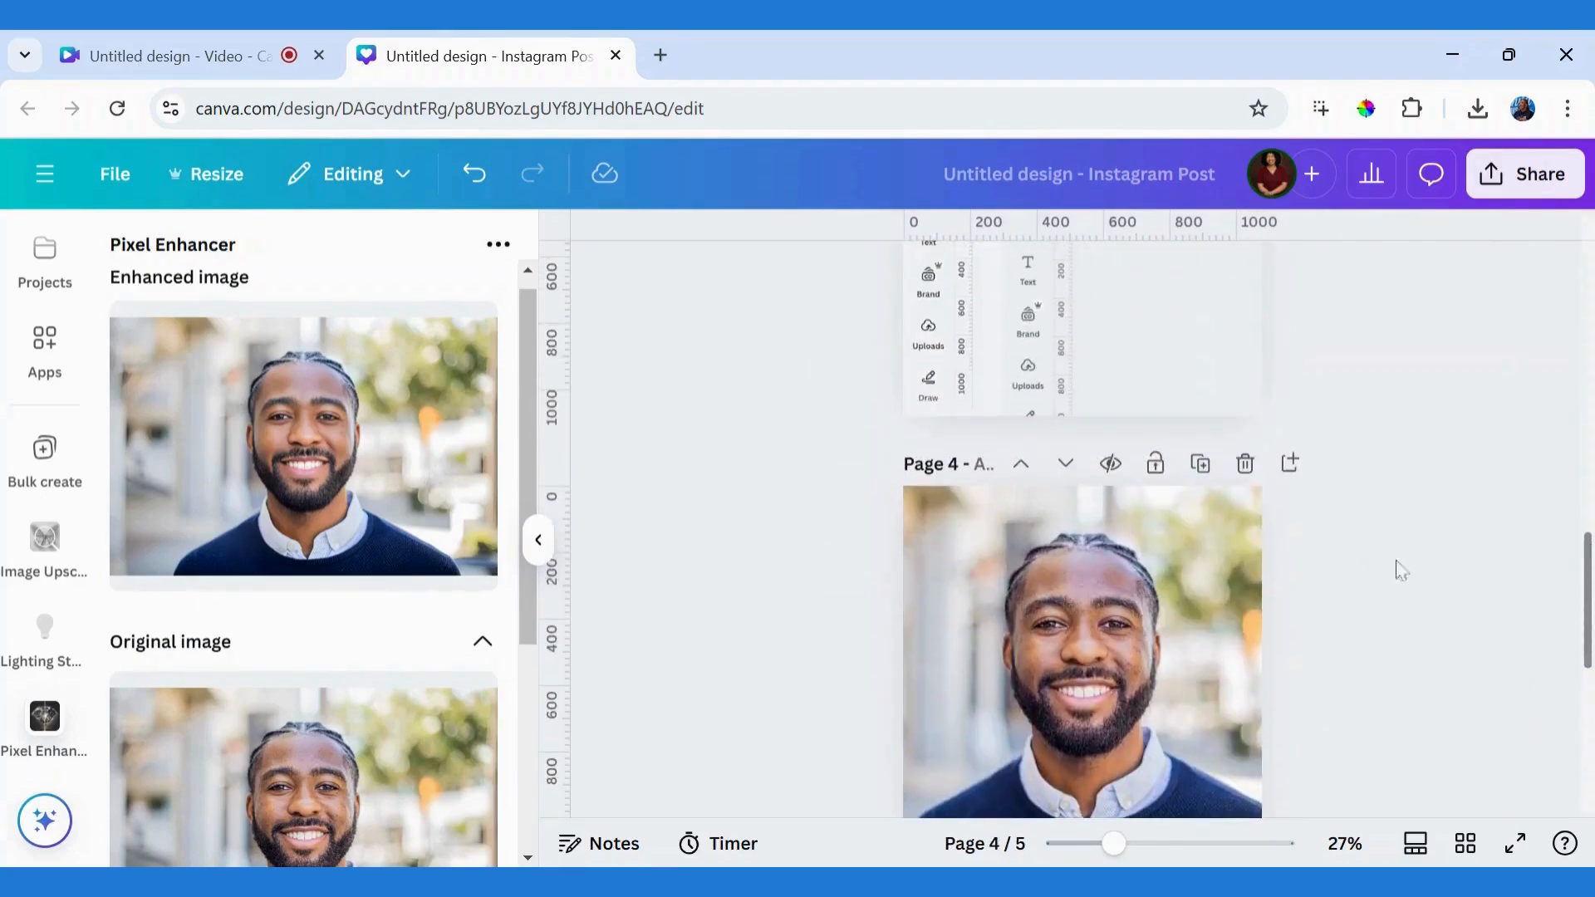
left_click(1176, 587)
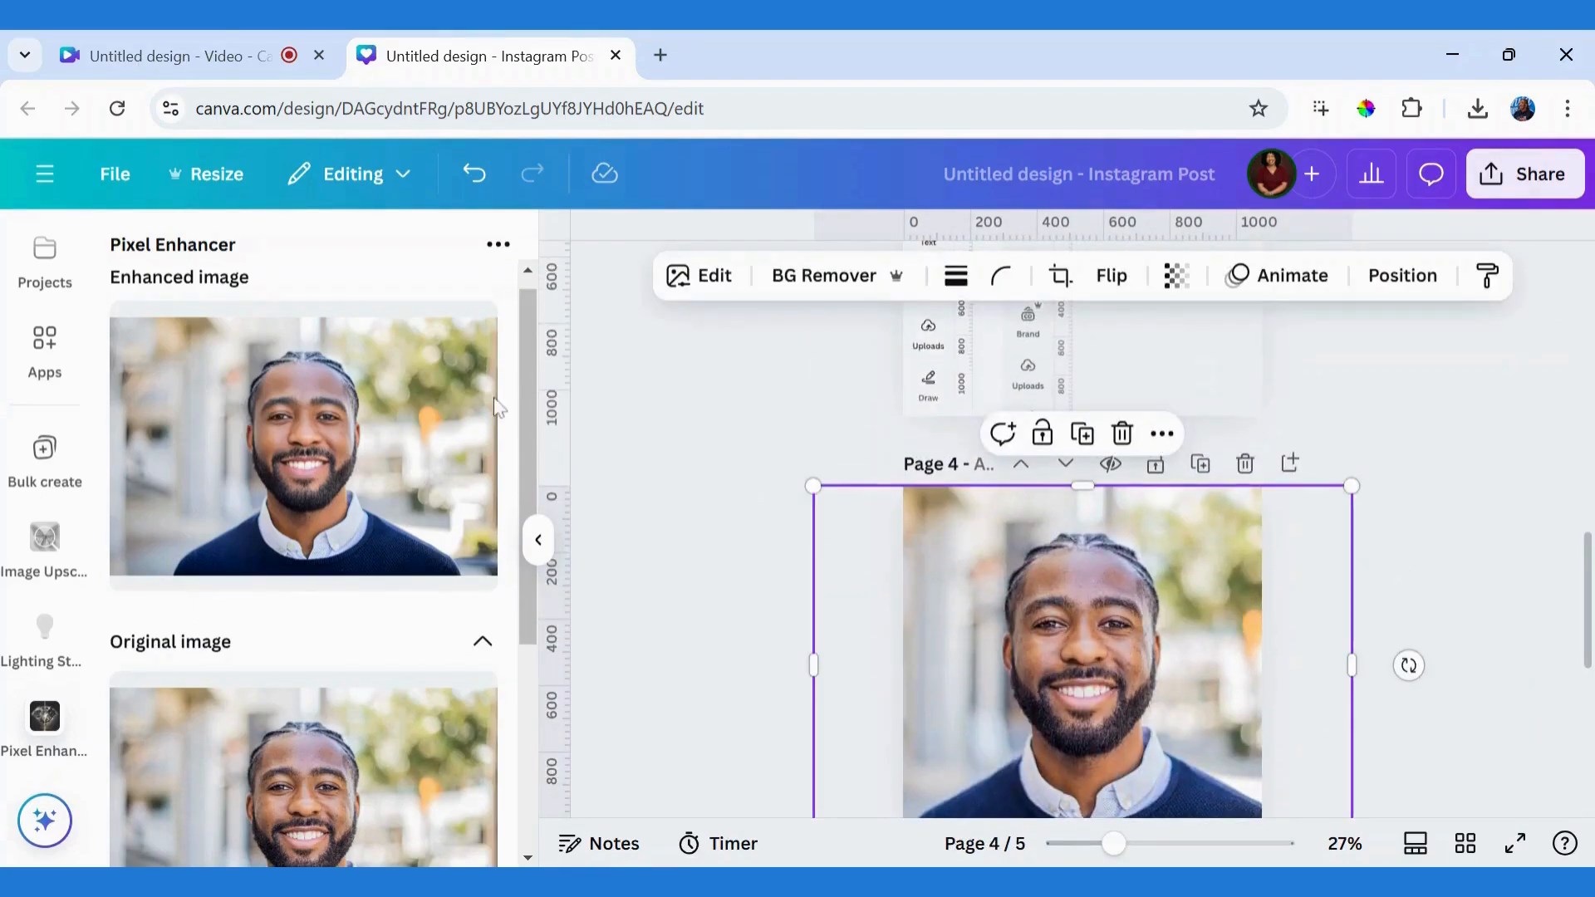
scroll(499, 407, "down", 4)
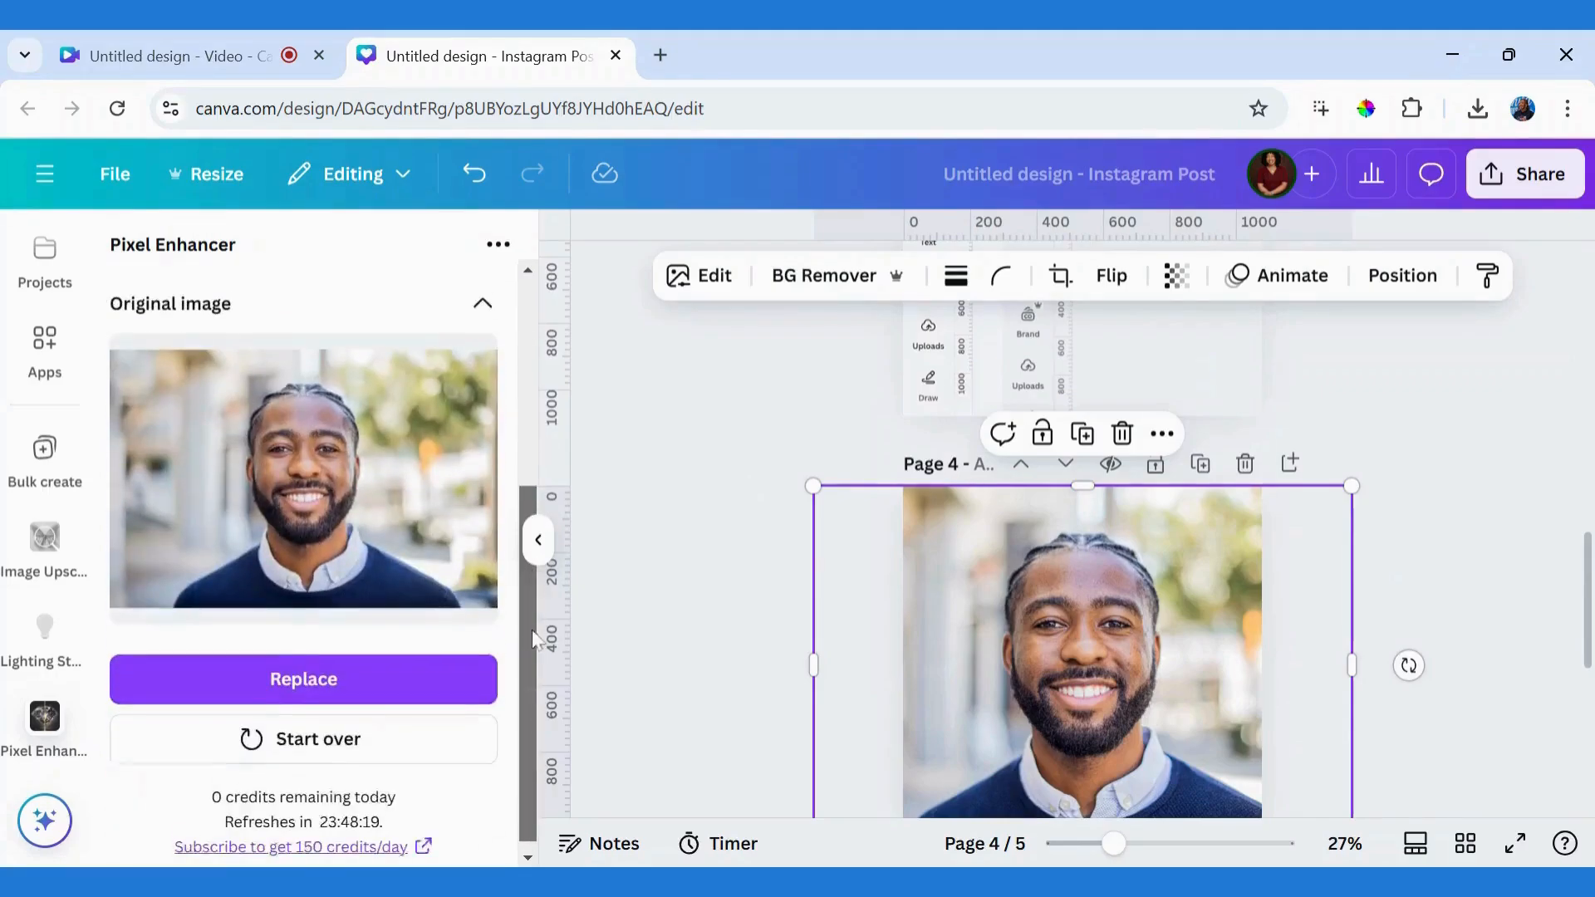
left_click(357, 691)
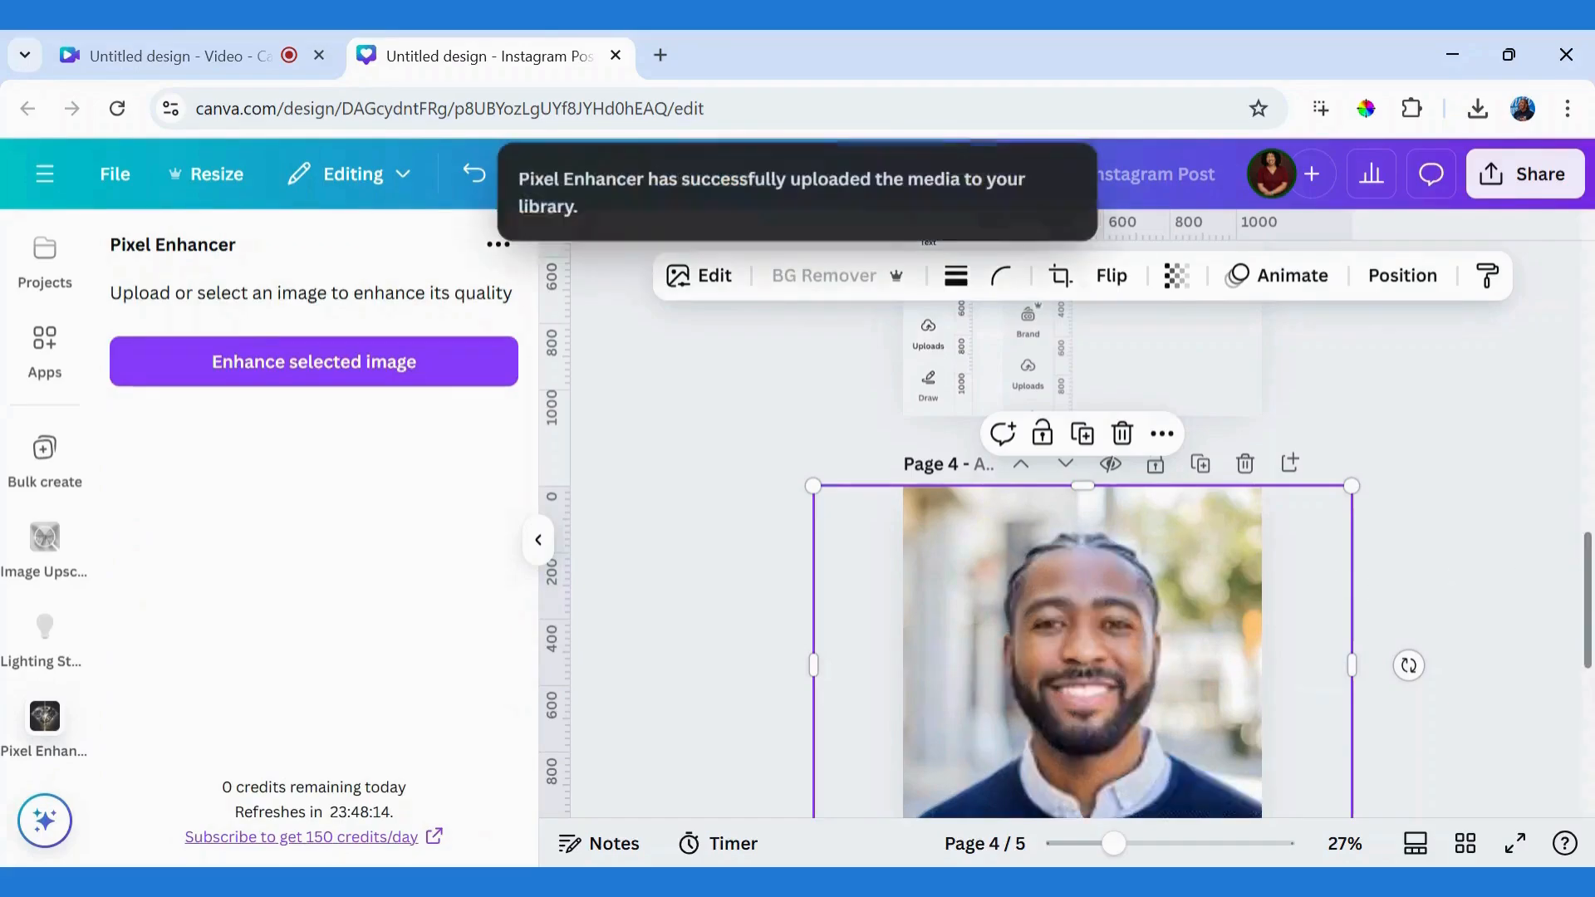
Step: Compare the portraits on pages 4 and 5, and shift the enhanced portrait on page 4 to the left
scroll(1082, 582, "down", 4)
scroll(1082, 582, "up", 1)
scroll(1082, 581, "down", 2)
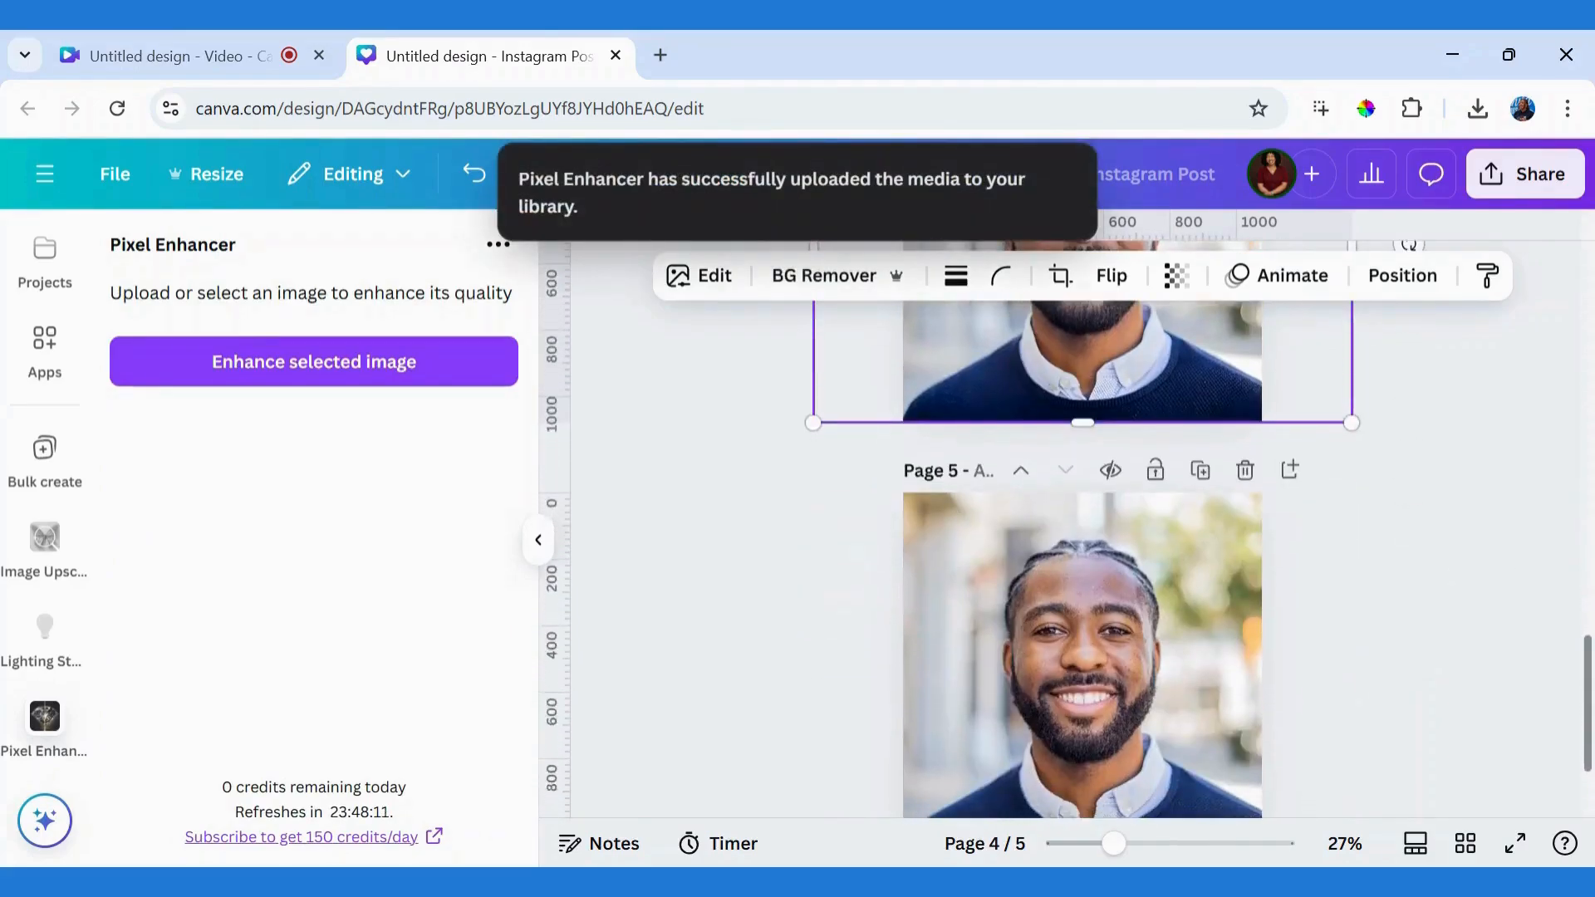
scroll(1082, 540, "up", 5)
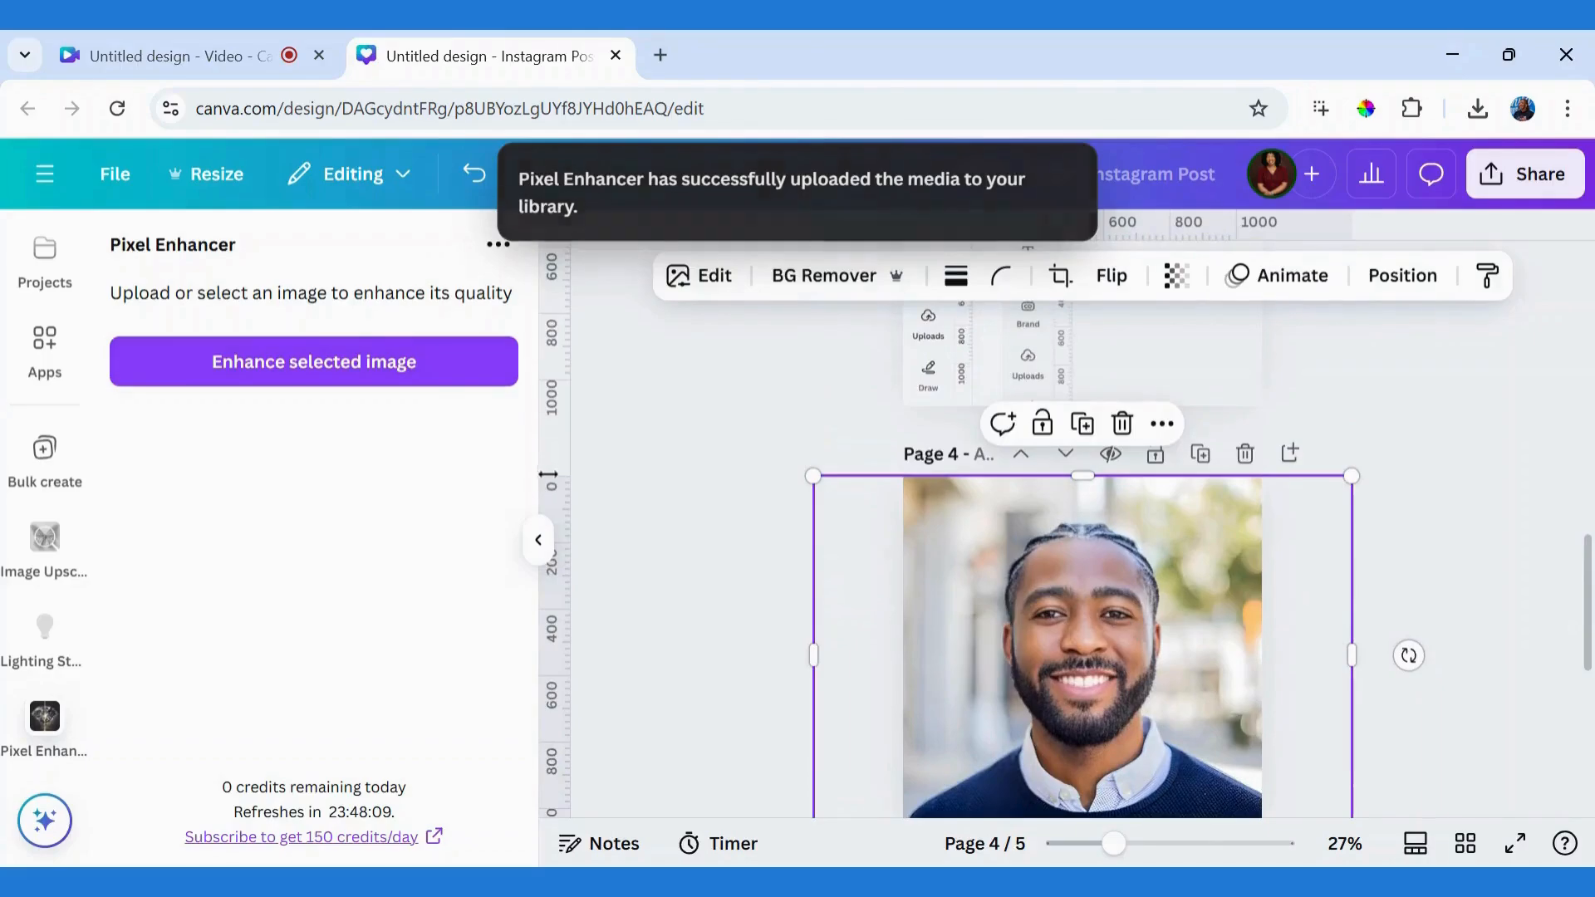
left_click(538, 540)
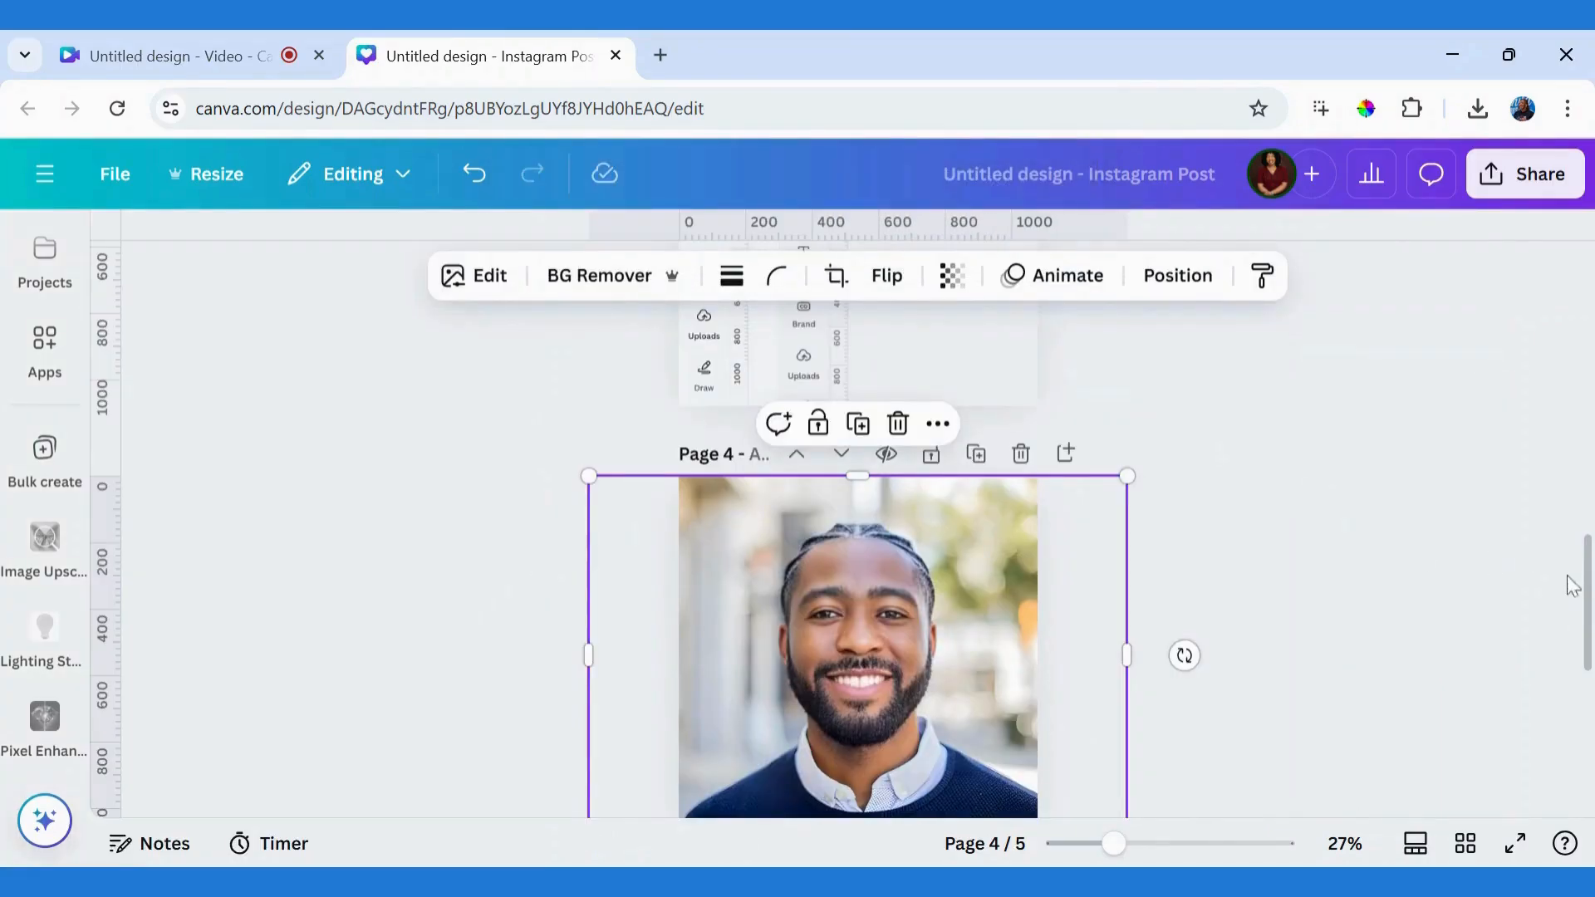
scroll(1576, 598, "down", 3)
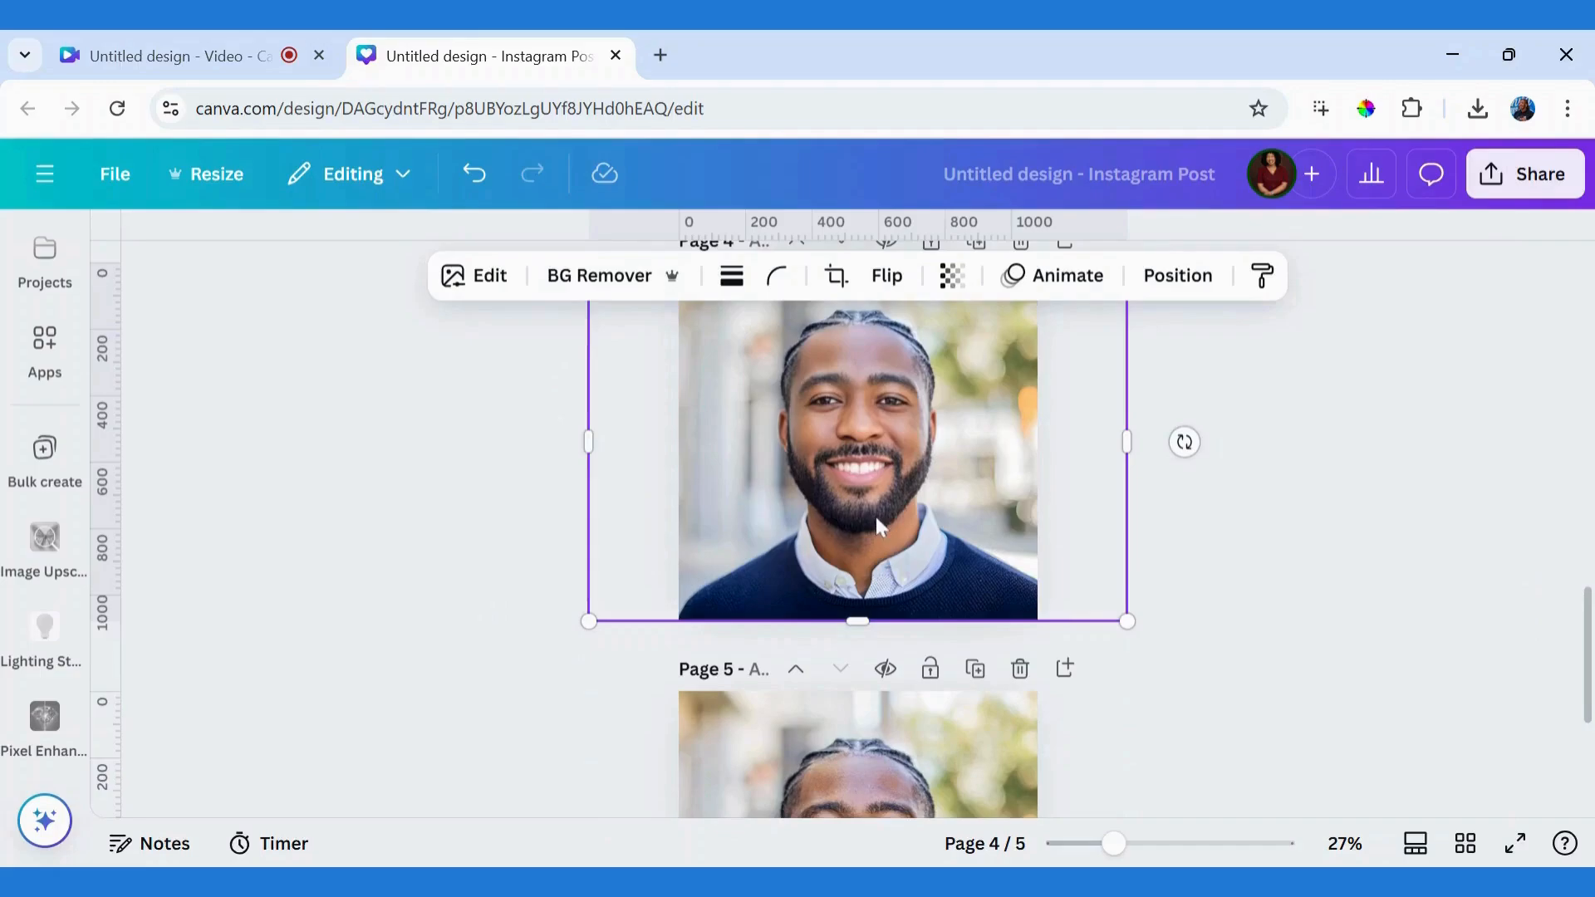
left_click_drag(876, 518, 823, 517)
Step: Move the original portrait from page 5 onto page 4, crop its left side and place it beside the enhanced portrait for comparison
left_click(876, 727)
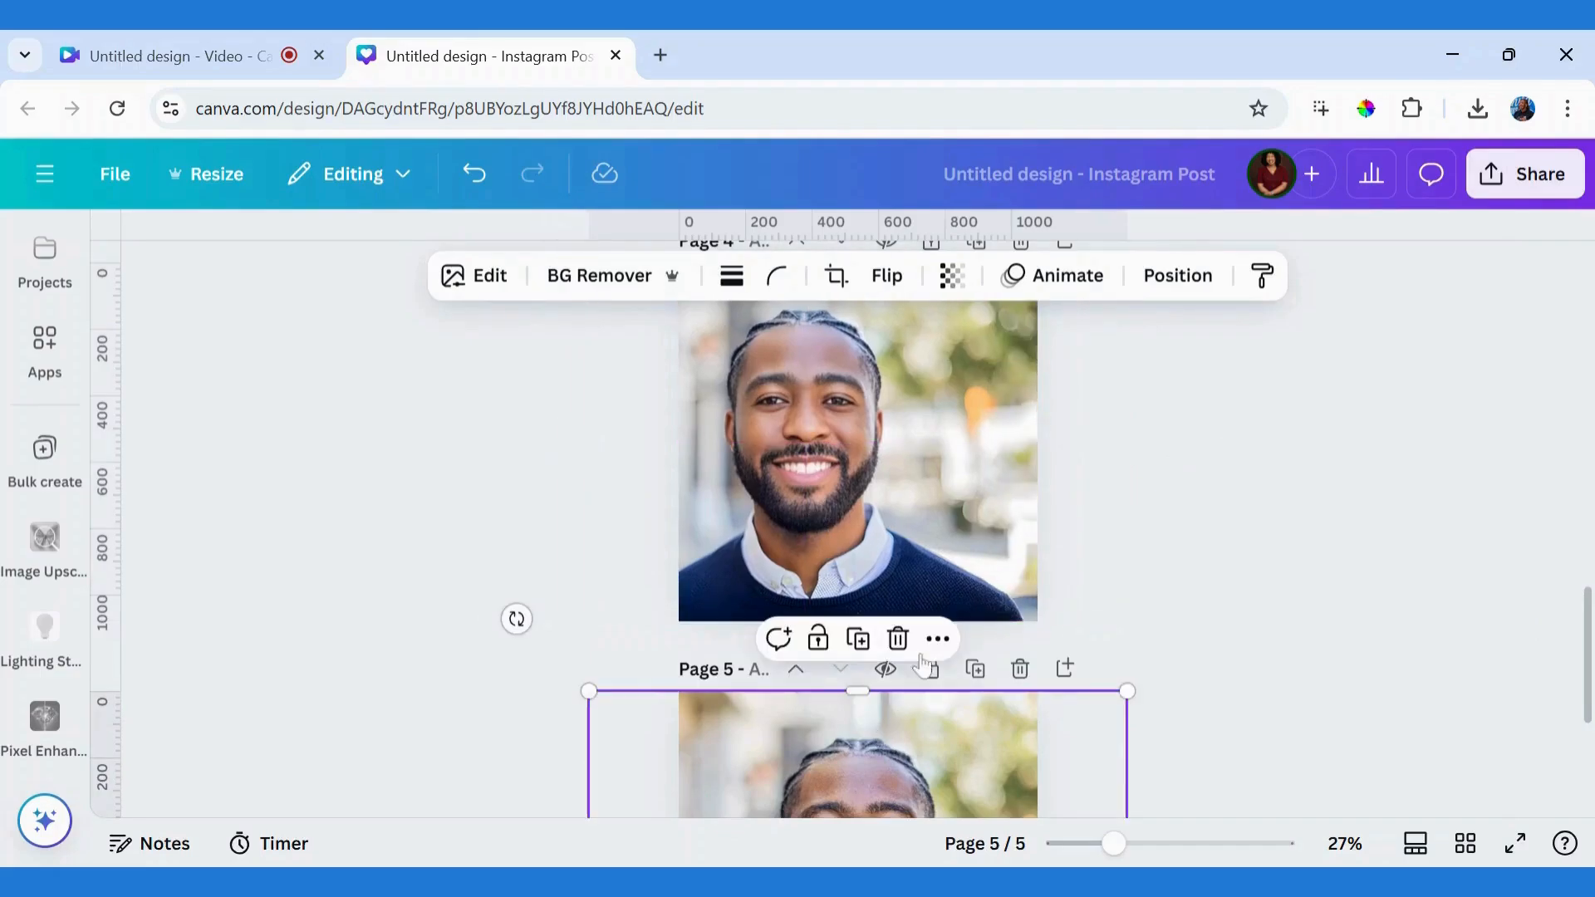
right_click(907, 732)
left_click(887, 748)
left_click_drag(906, 733, 962, 375)
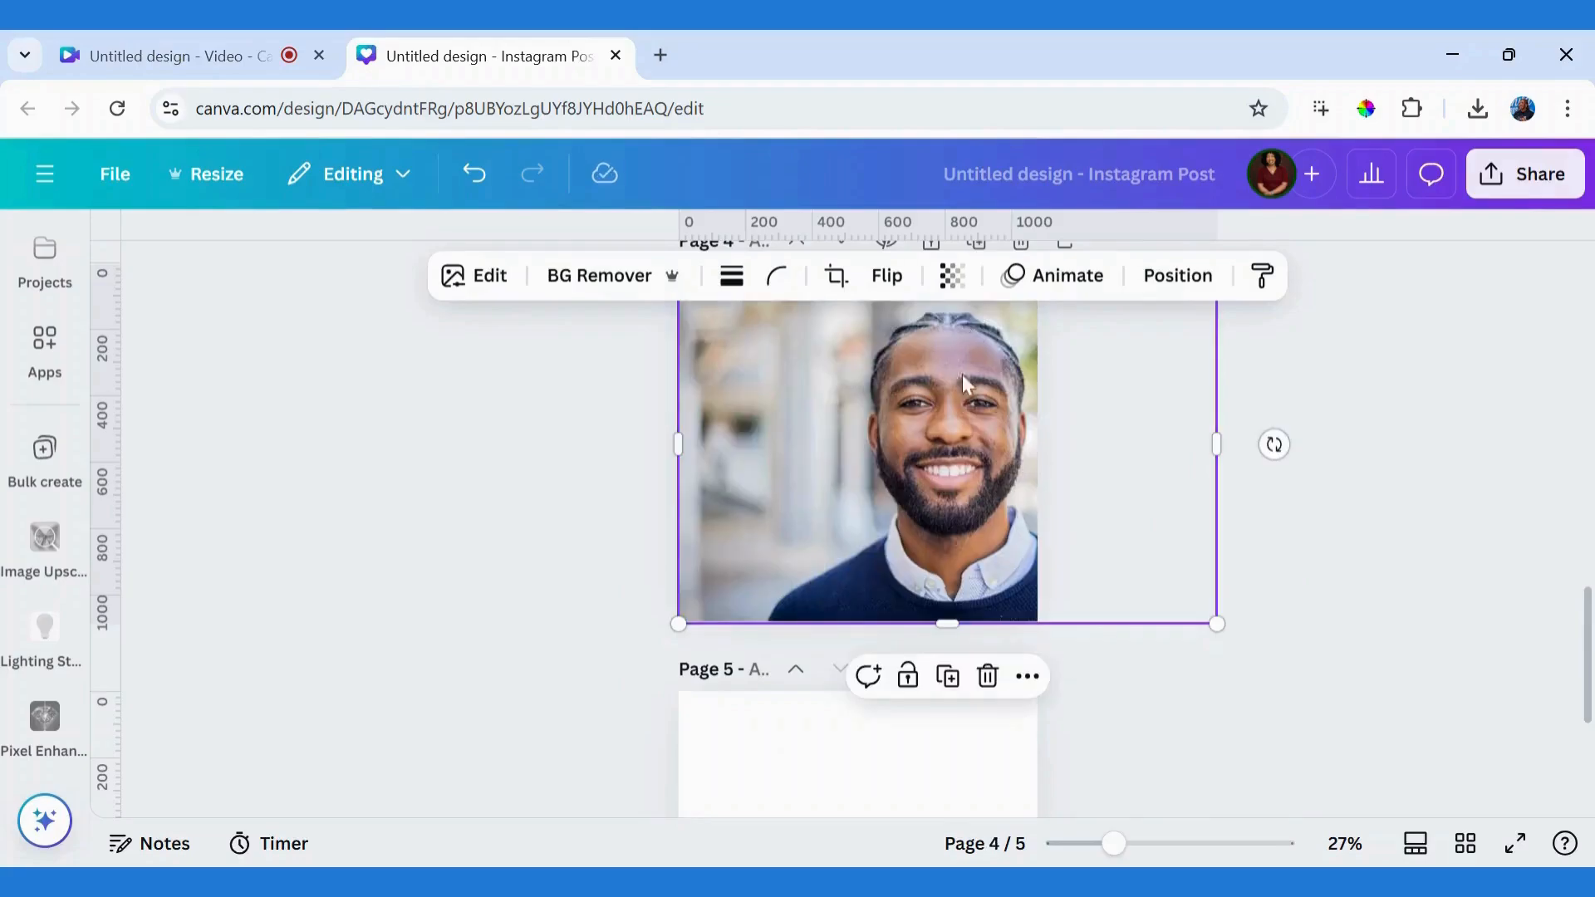
left_click_drag(676, 445, 984, 480)
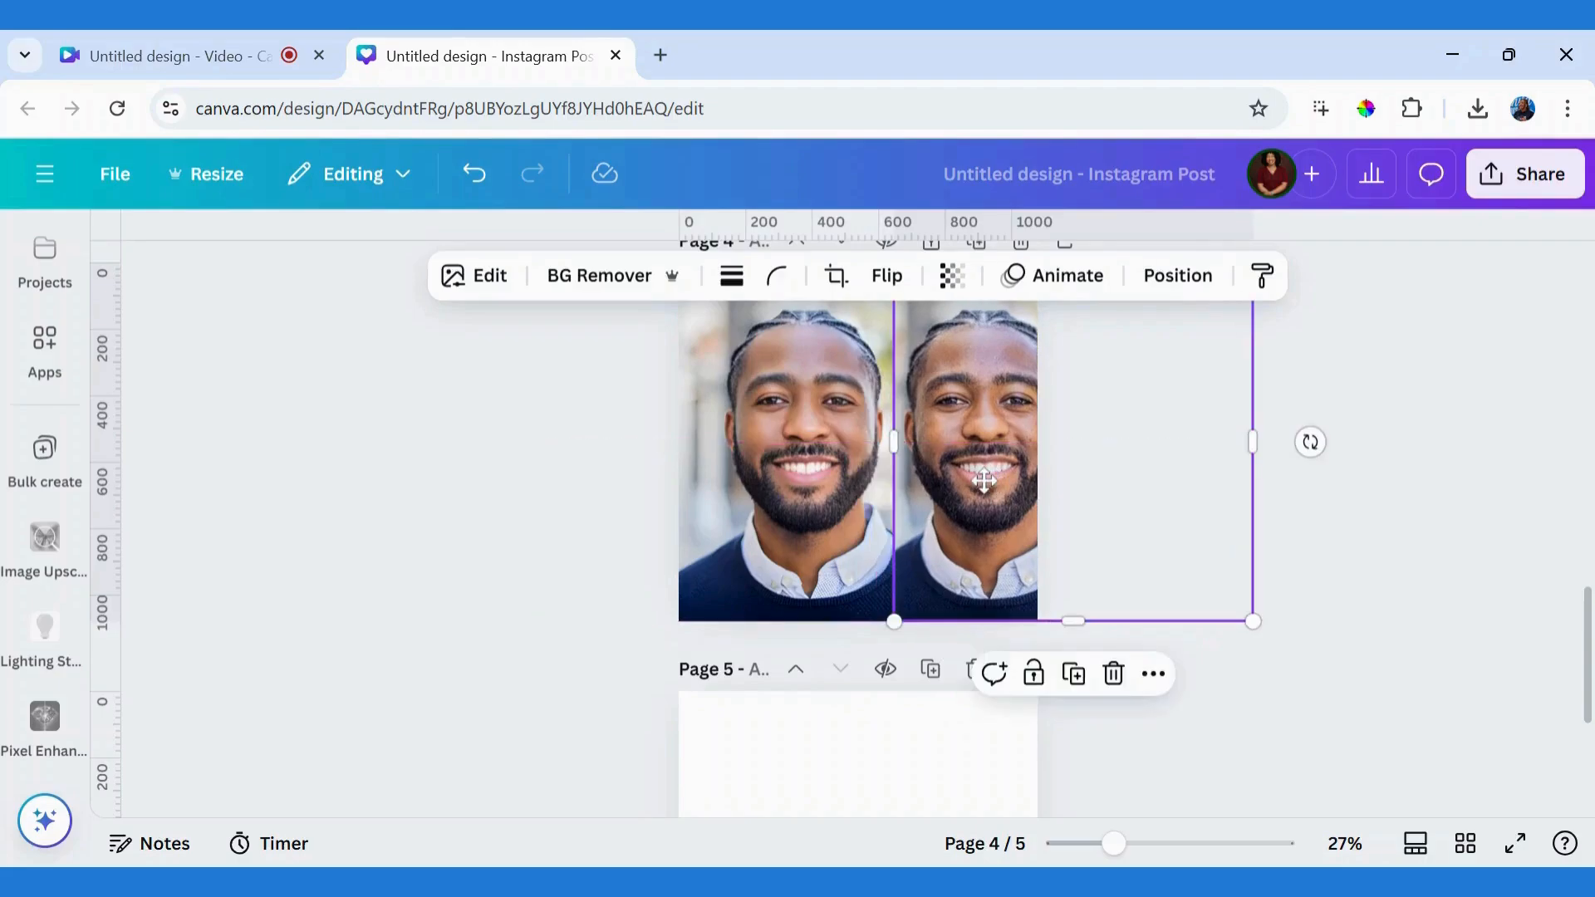
left_click(794, 471)
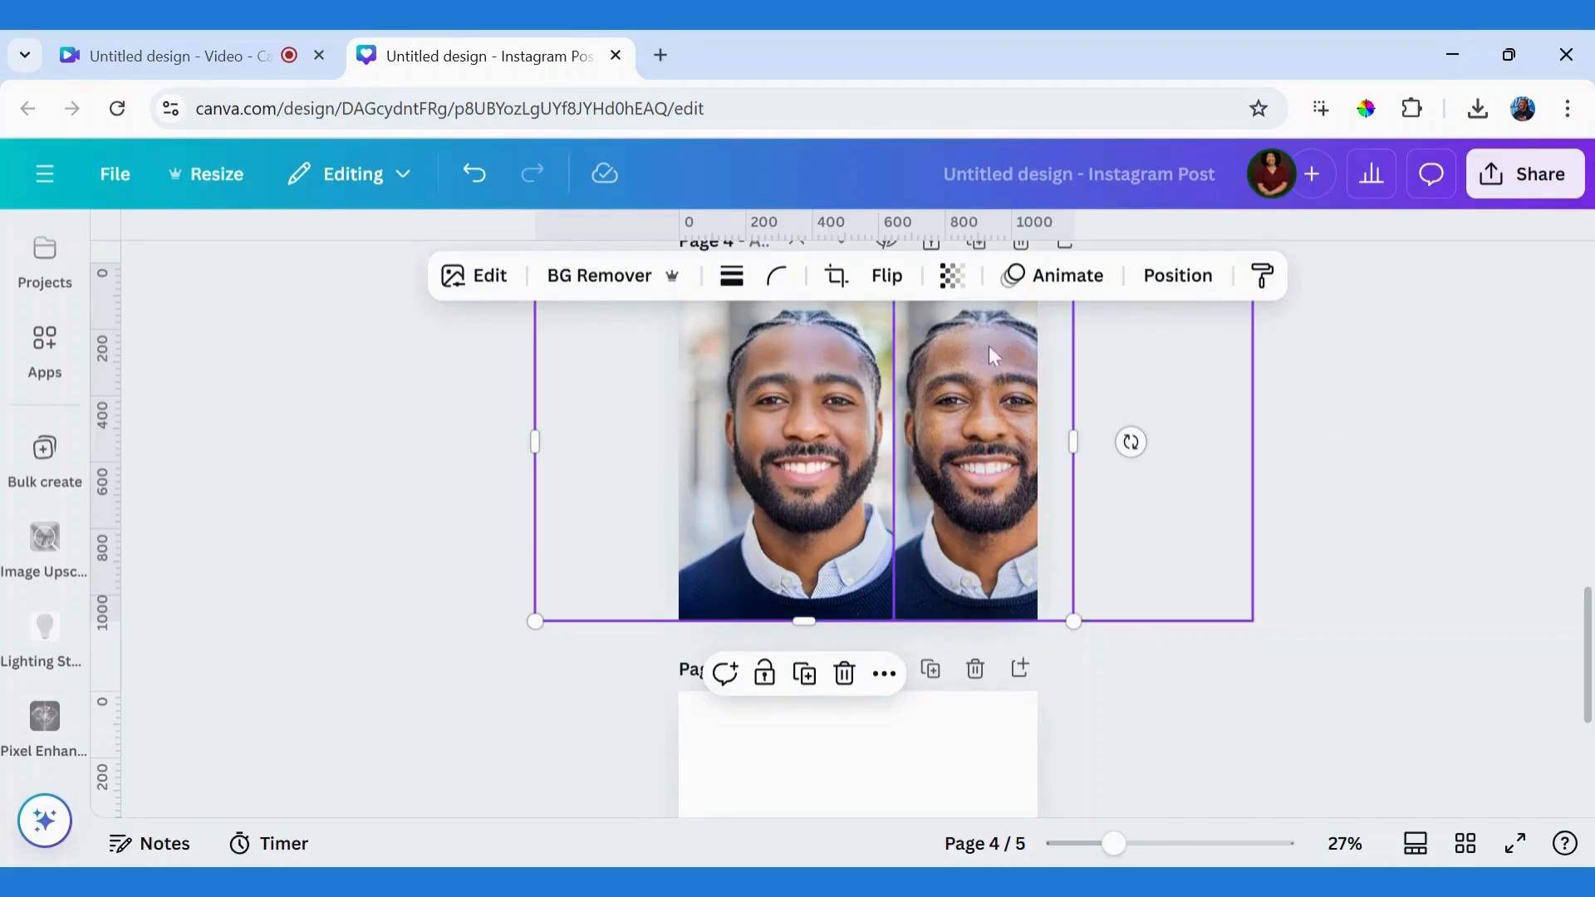
left_click(987, 443)
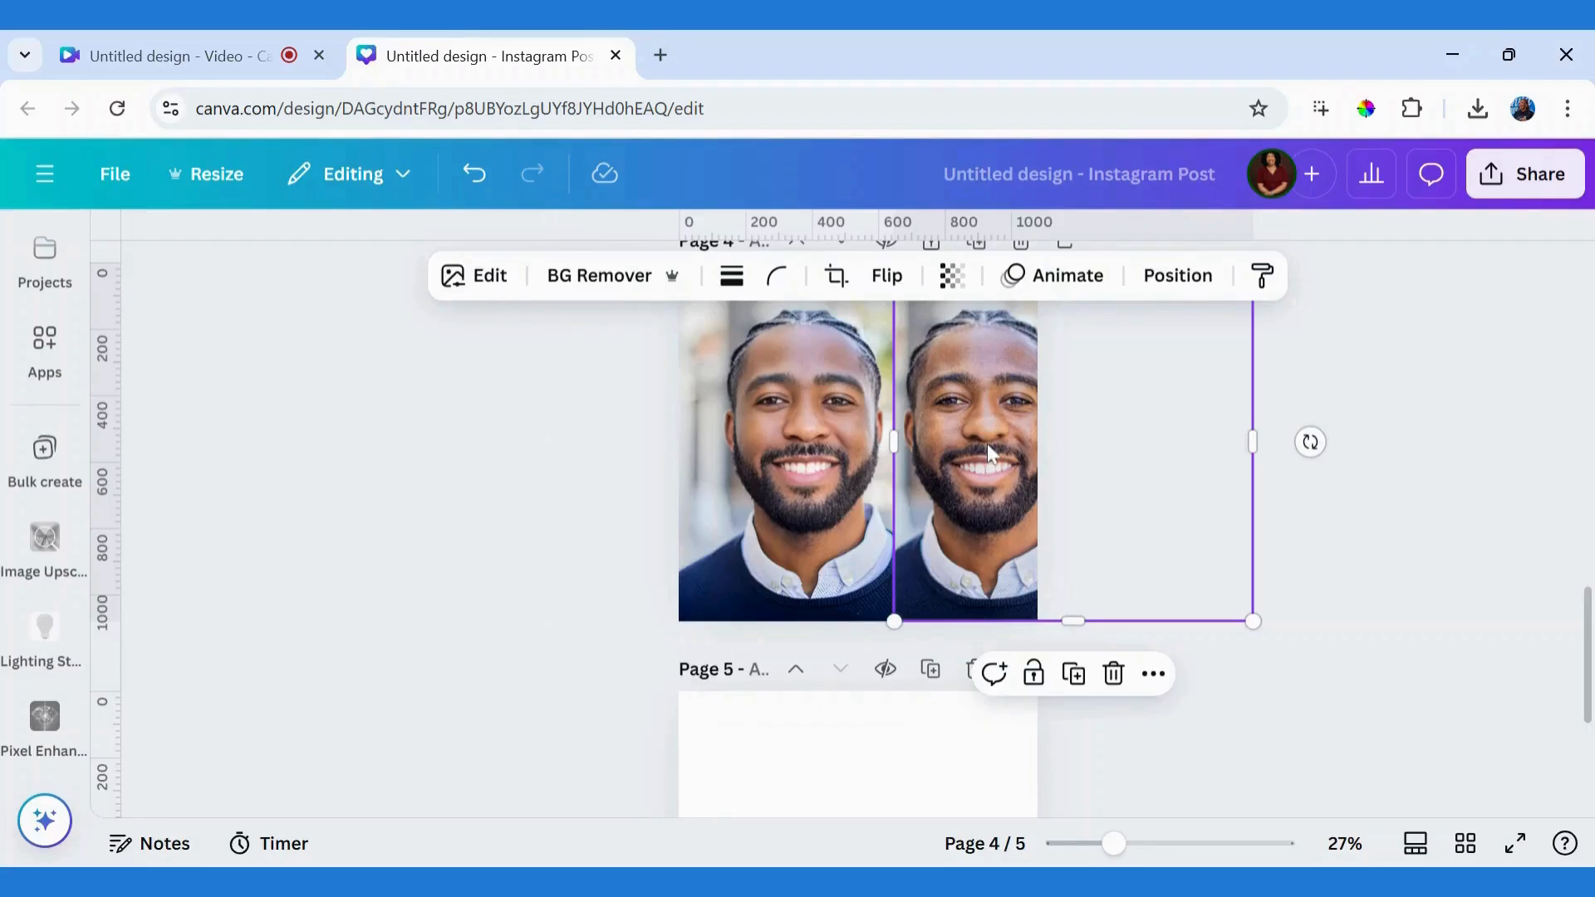